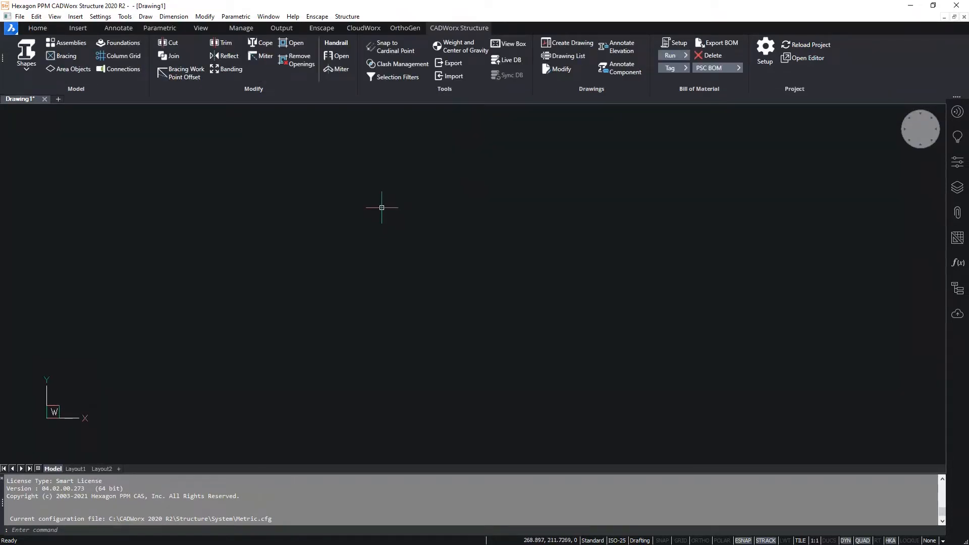
- Review the project file path and the miter and coping rules in the structure setup, and save the configuration
left_click(766, 51)
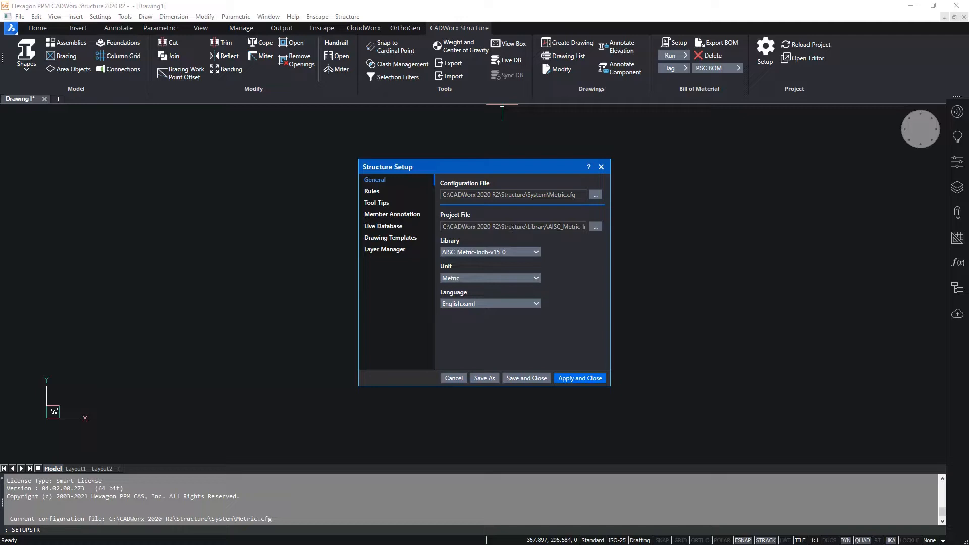
double_click(563, 226)
mouse_move(581, 226)
left_mouse_down()
mouse_move(570, 228)
mouse_move(584, 227)
left_mouse_up()
left_click(562, 227)
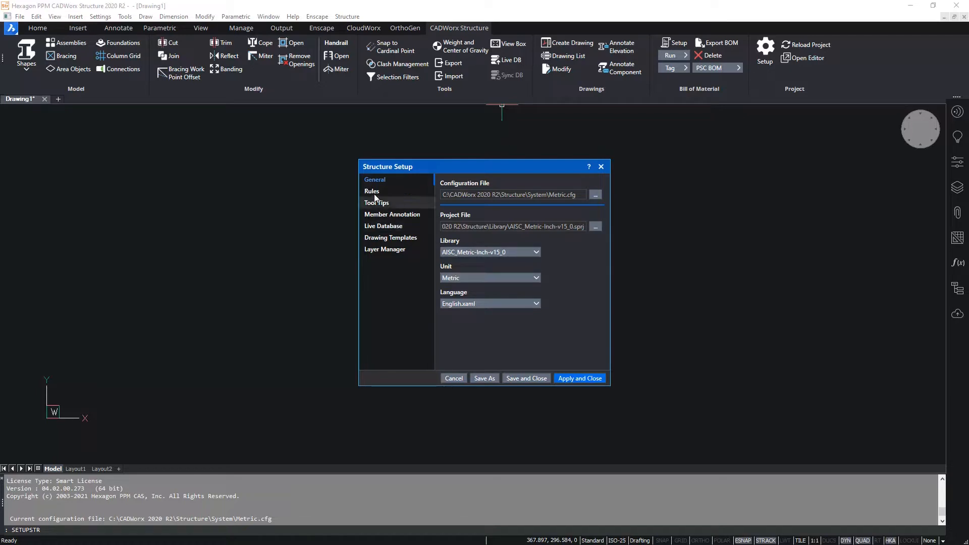
left_click(386, 191)
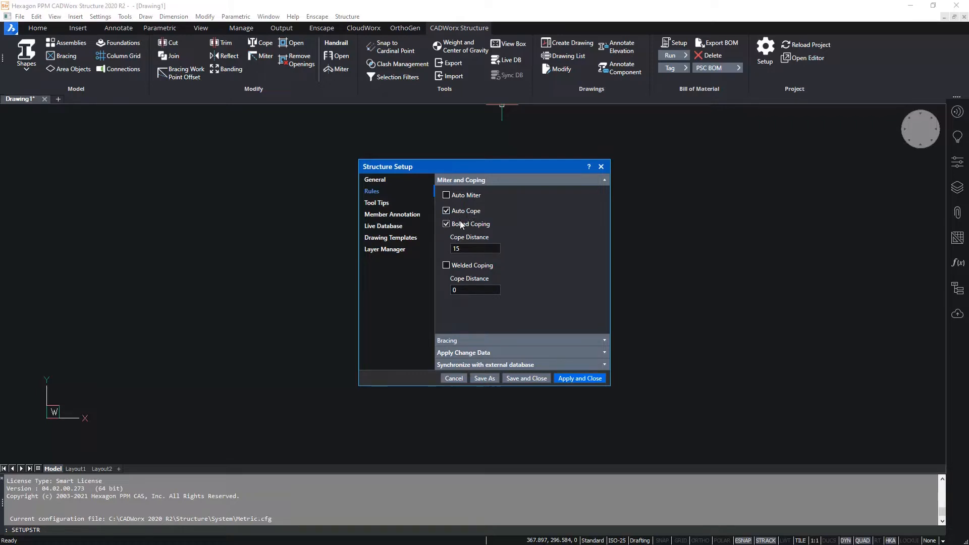
left_click(456, 249)
left_click(528, 378)
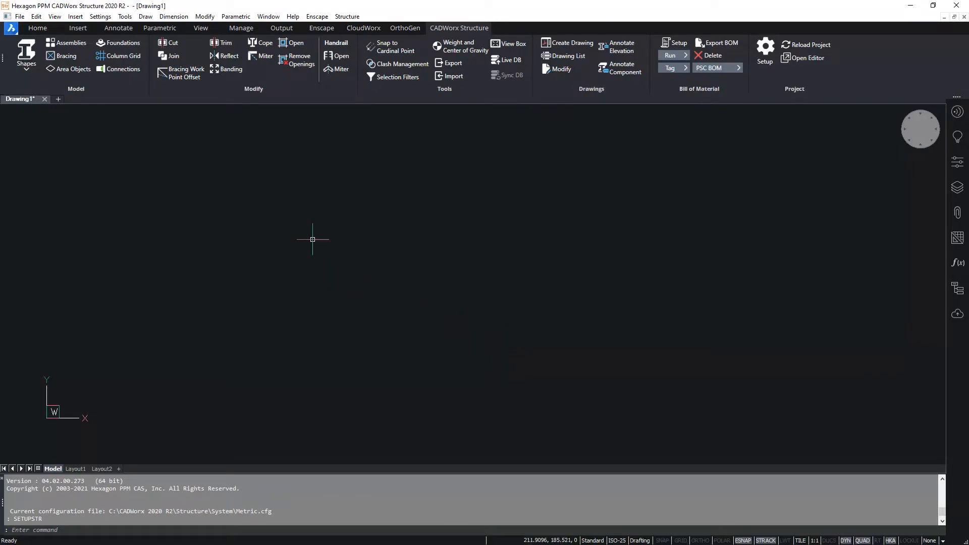
- Start a column grid and add vertical lines B, C and D with a column-to-column distance of 2500
left_click(122, 60)
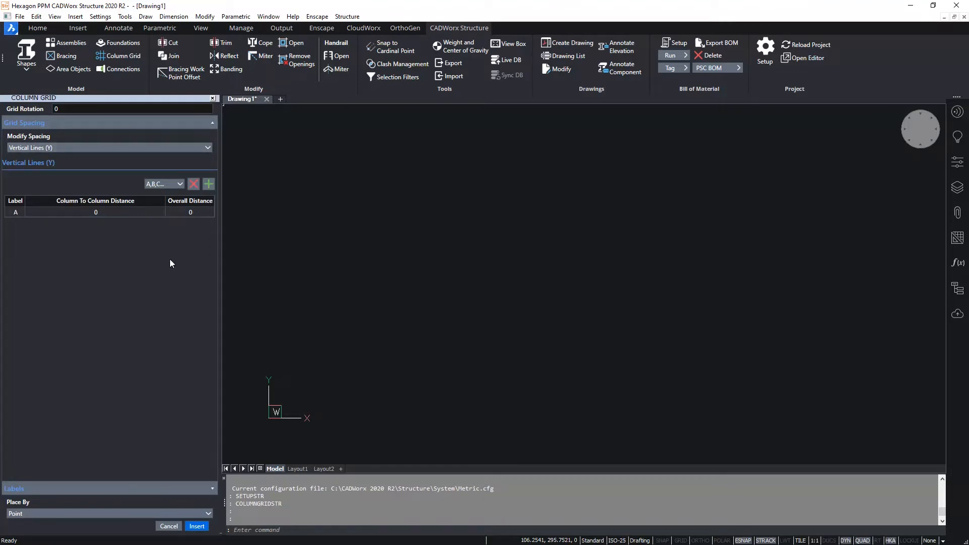
left_click(210, 185)
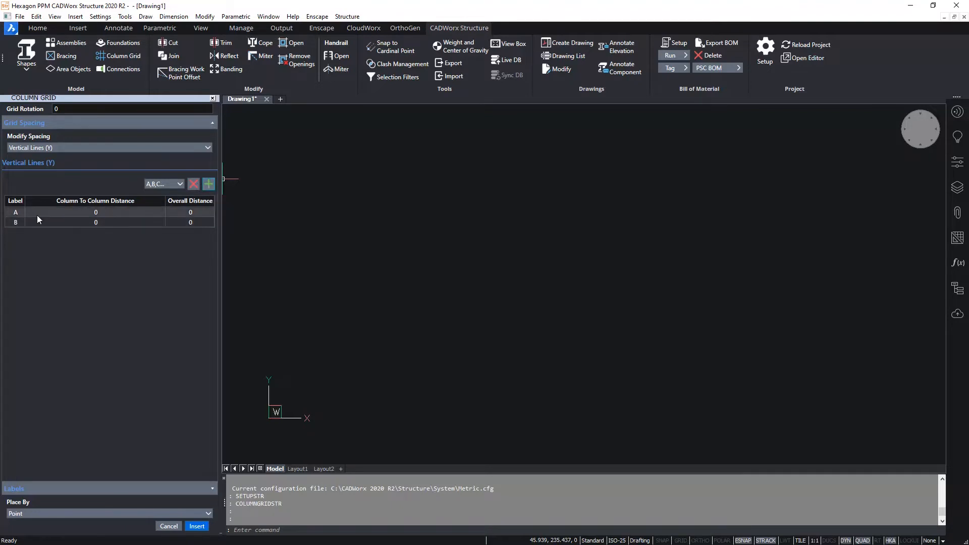
left_click(113, 222)
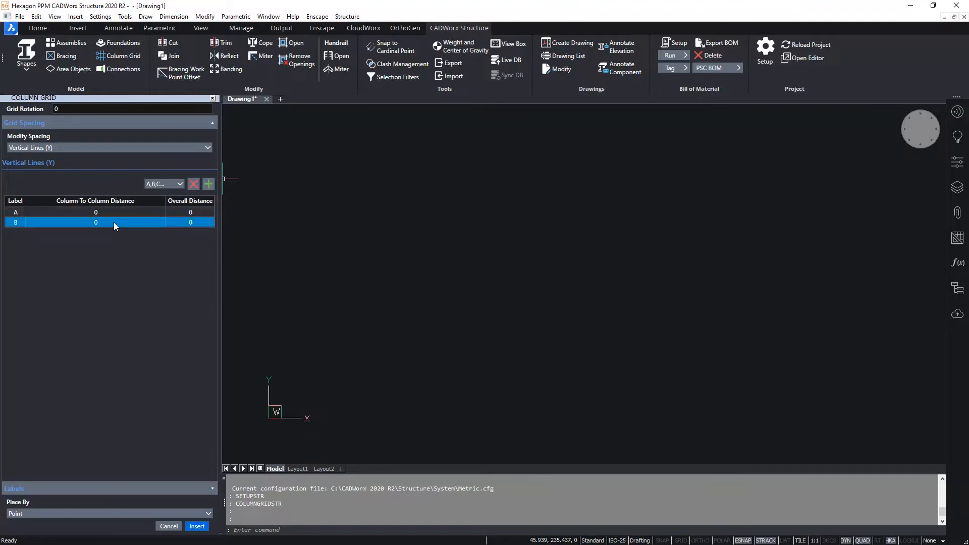
type("2500")
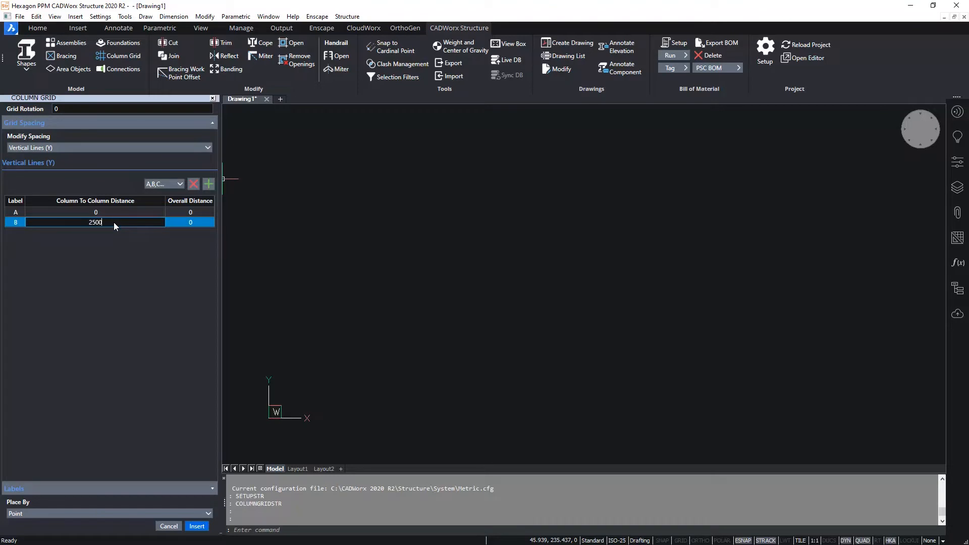
key("Return")
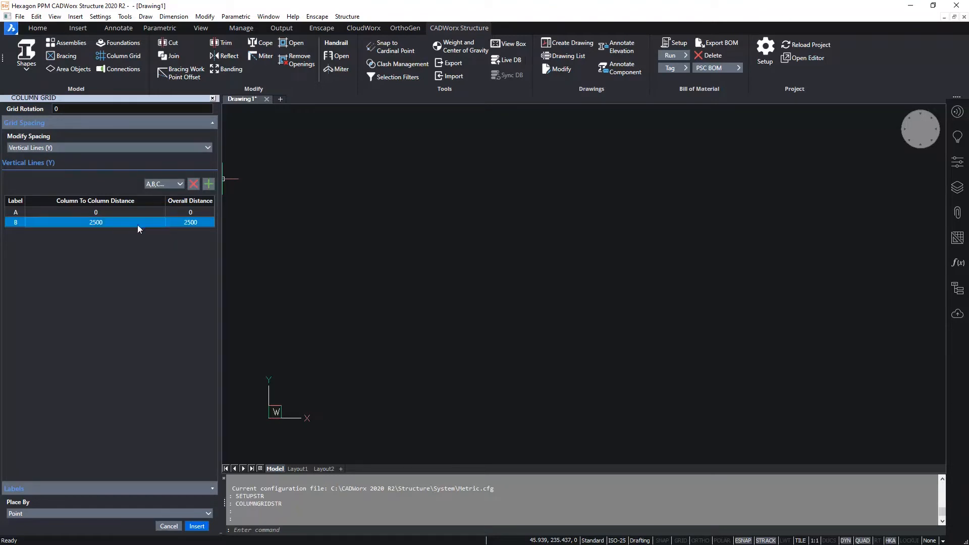
left_click(212, 184)
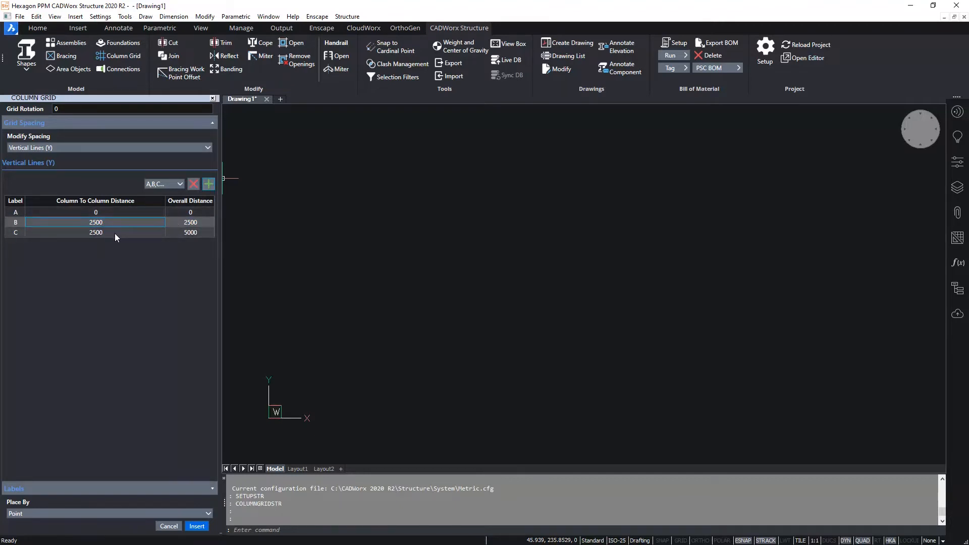
left_click(199, 235)
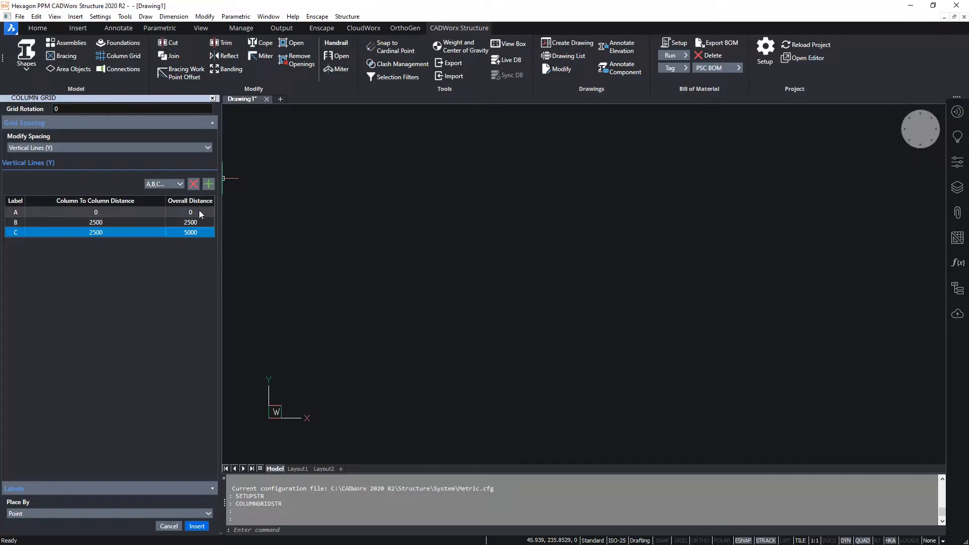
left_click(208, 184)
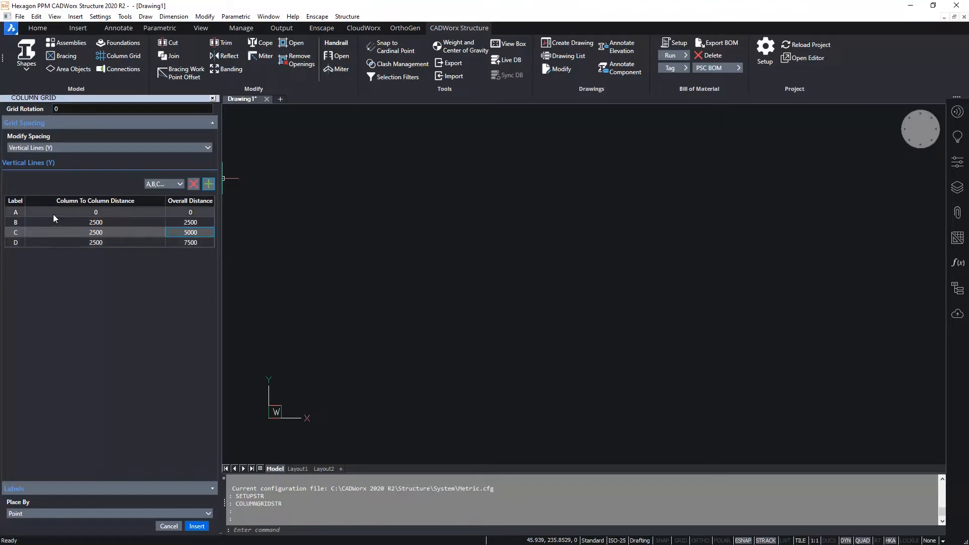
- Add horizontal grid lines 2 through 5 with a column-to-column distance of 2500
left_click(137, 147)
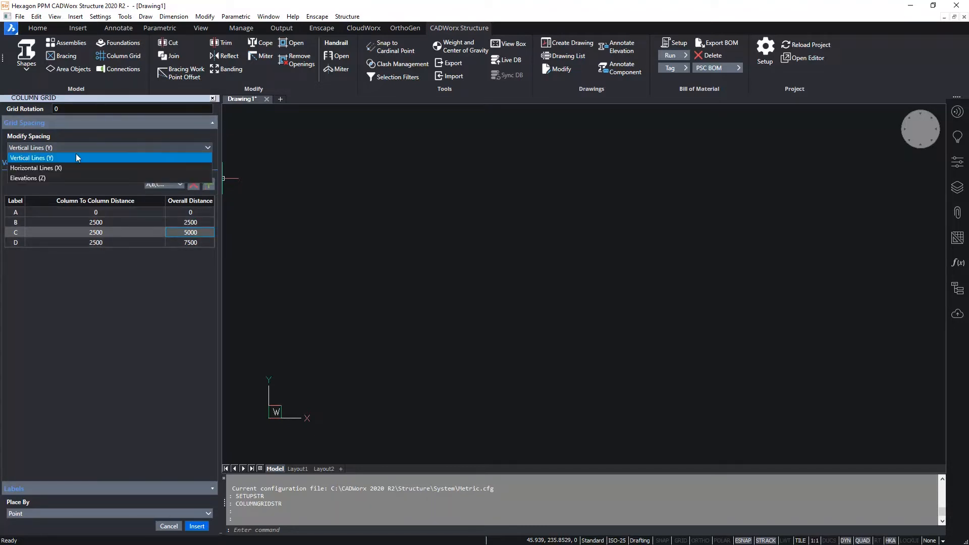
left_click(55, 168)
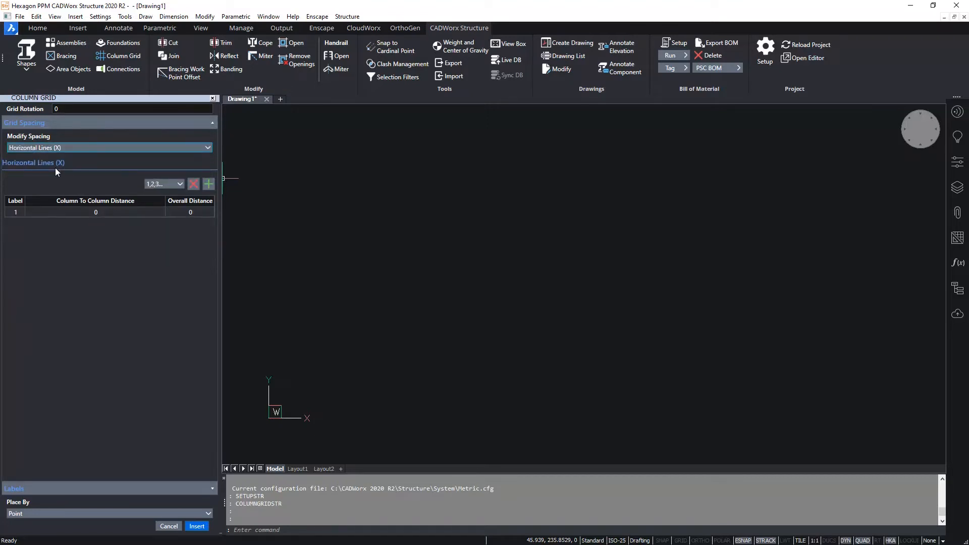
left_click(206, 184)
left_click(93, 223)
type("2500")
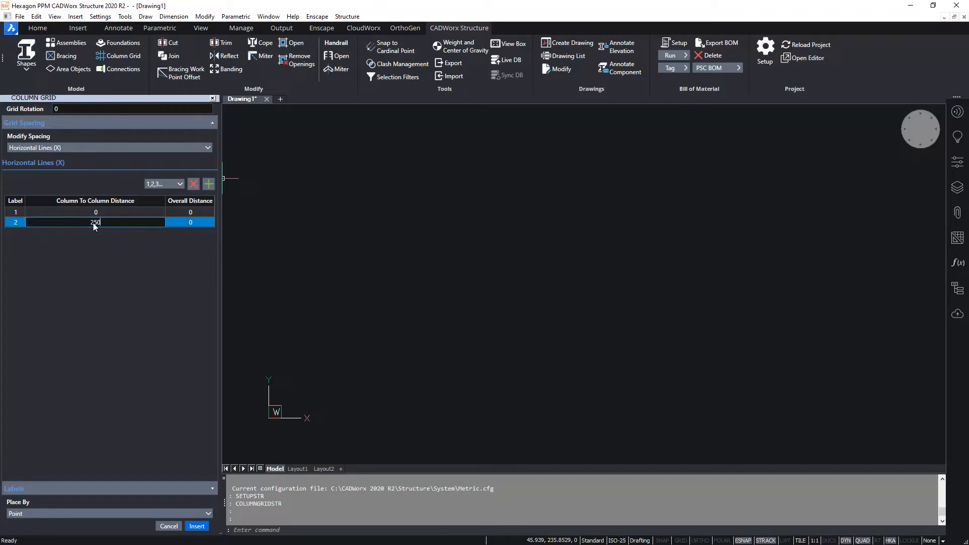
key("Return")
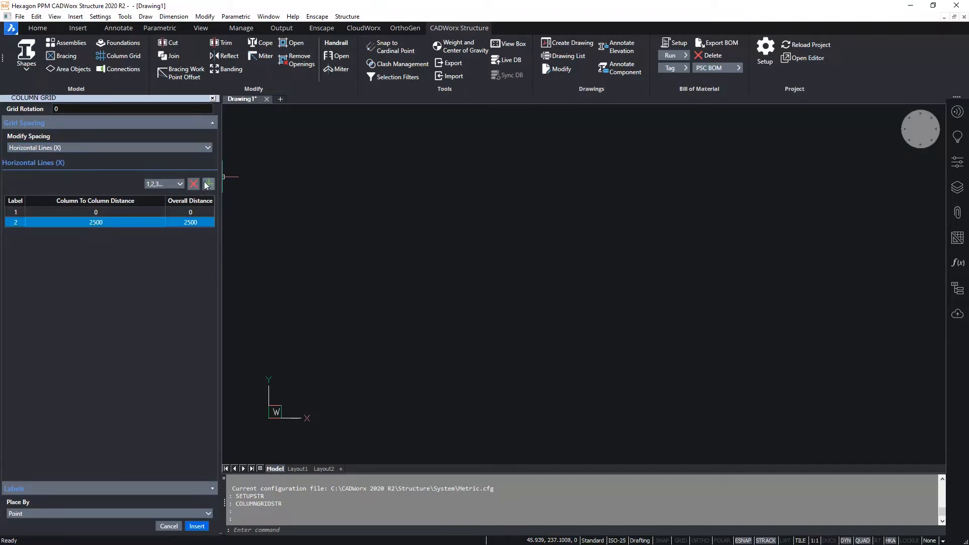
left_click(207, 185)
left_click(207, 185)
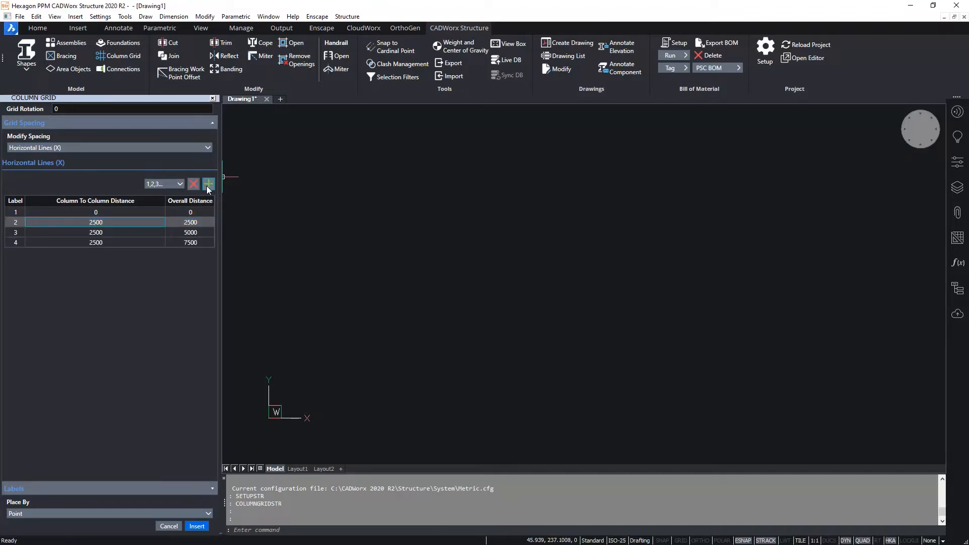
left_click(207, 185)
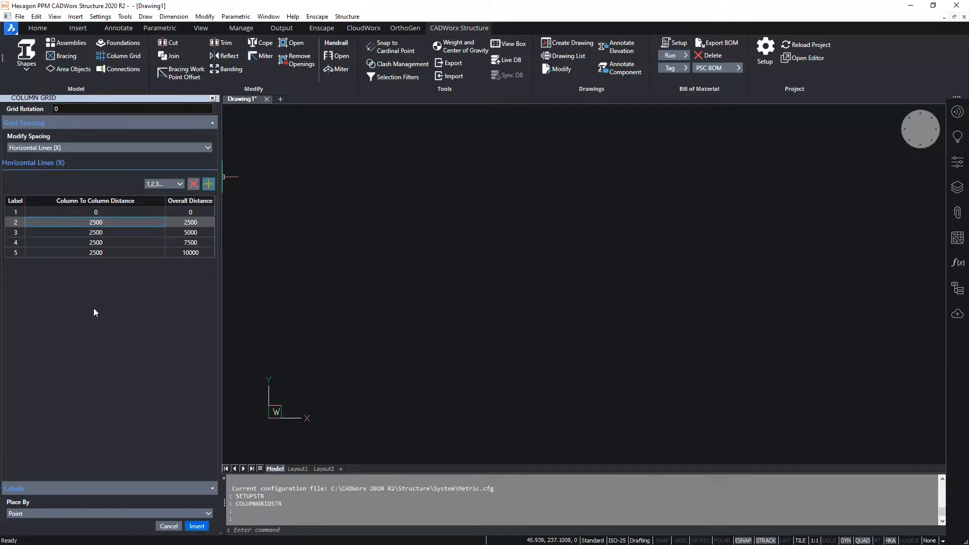
- Insert the column grid by coordinates at X 0, Y 0, Z 0
left_click(173, 512)
left_click(44, 493)
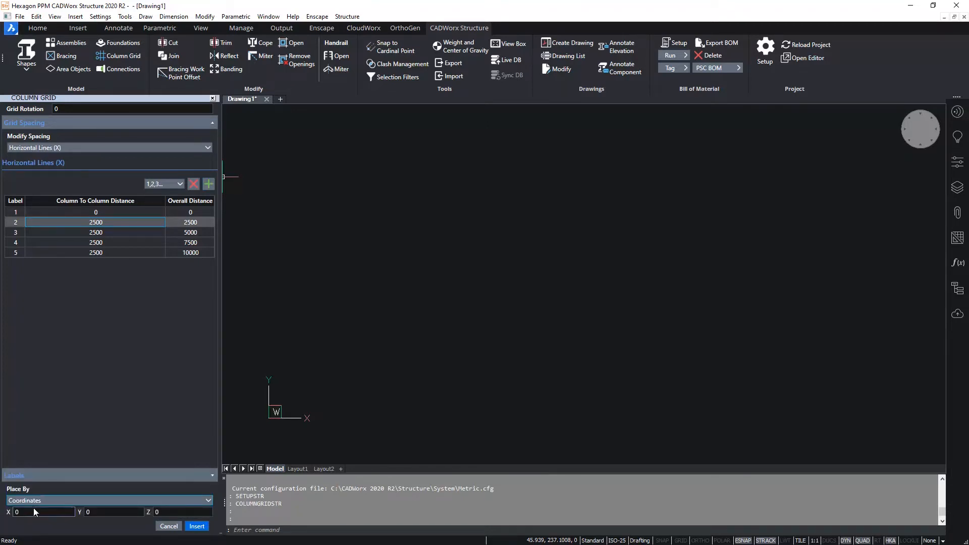
left_click(35, 512)
left_click(114, 511)
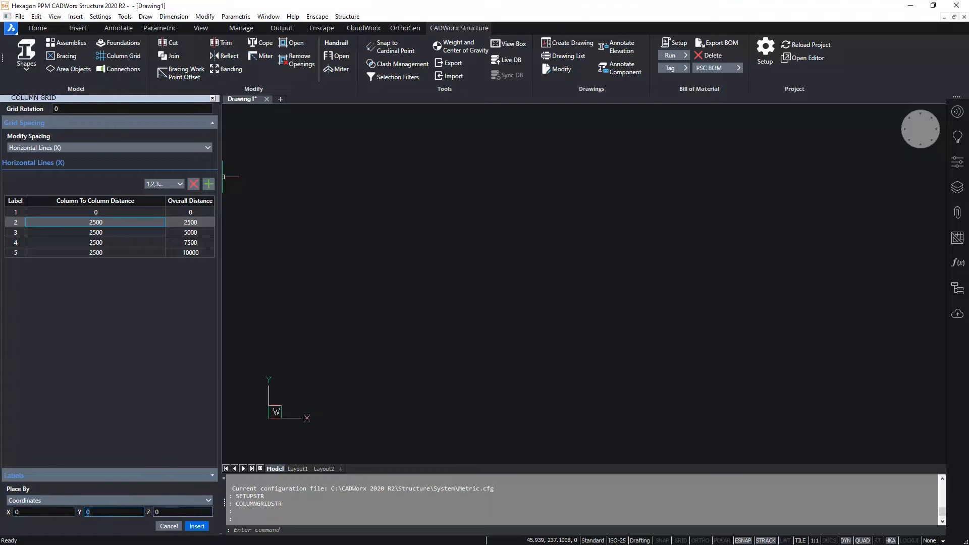
left_click(199, 527)
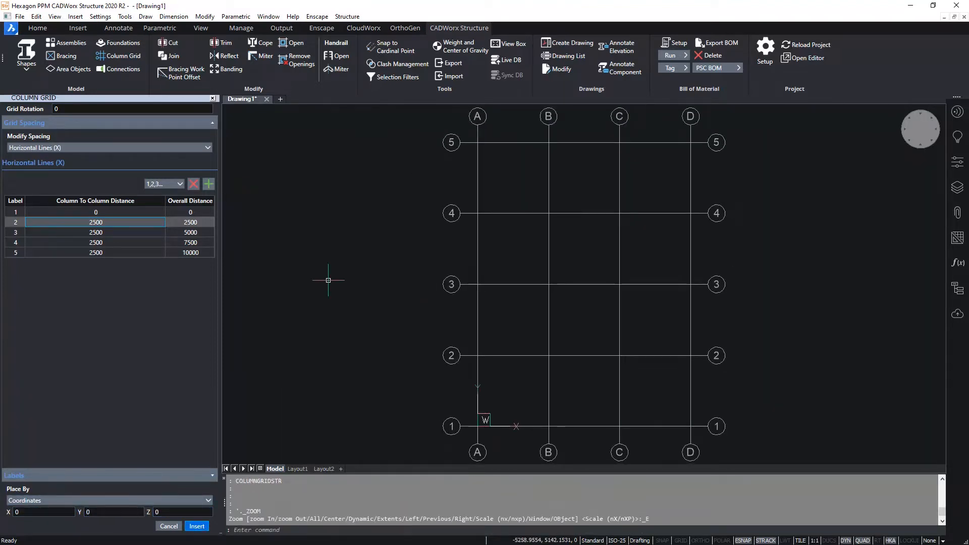
- Show the grid from the top front left in the Modeling visual style and close the column grid settings
left_click(907, 143)
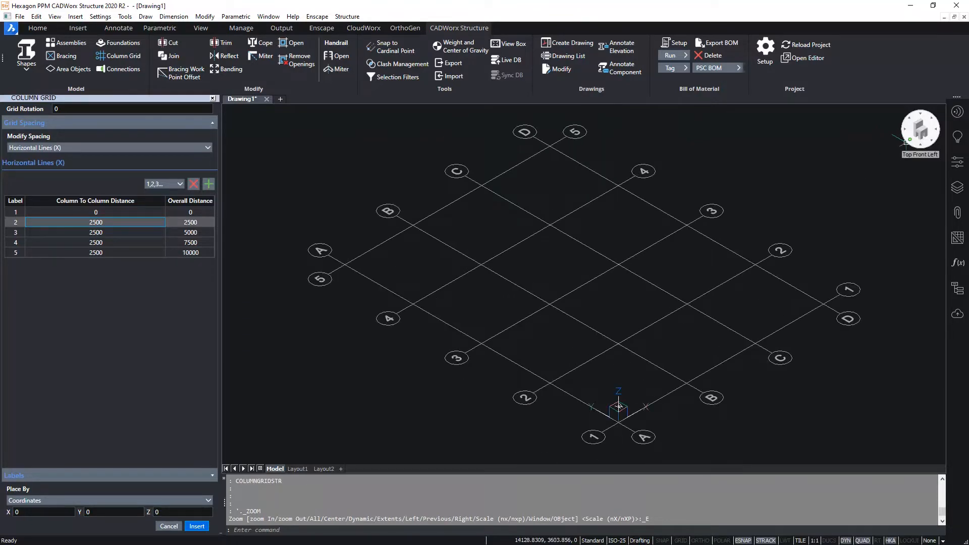
right_click(919, 135)
mouse_move(903, 140)
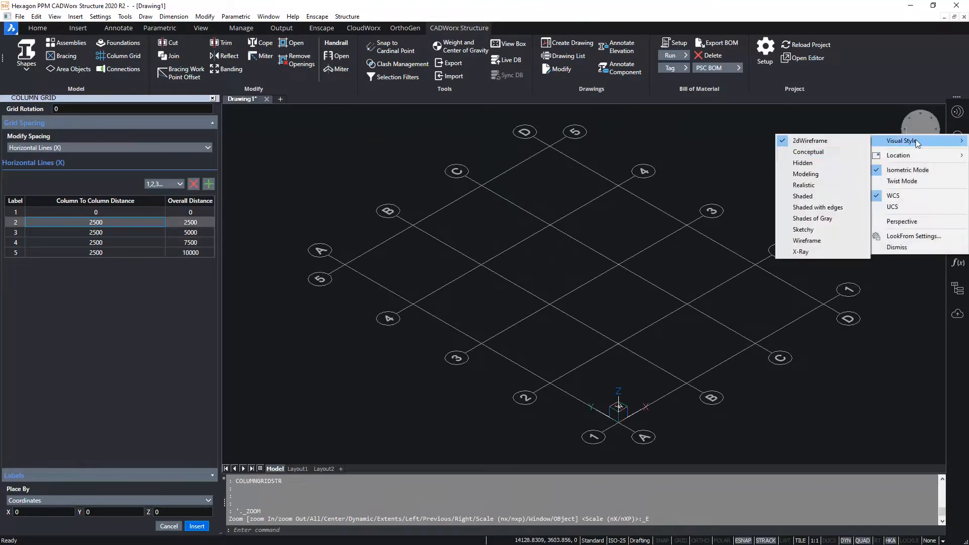
left_click(834, 174)
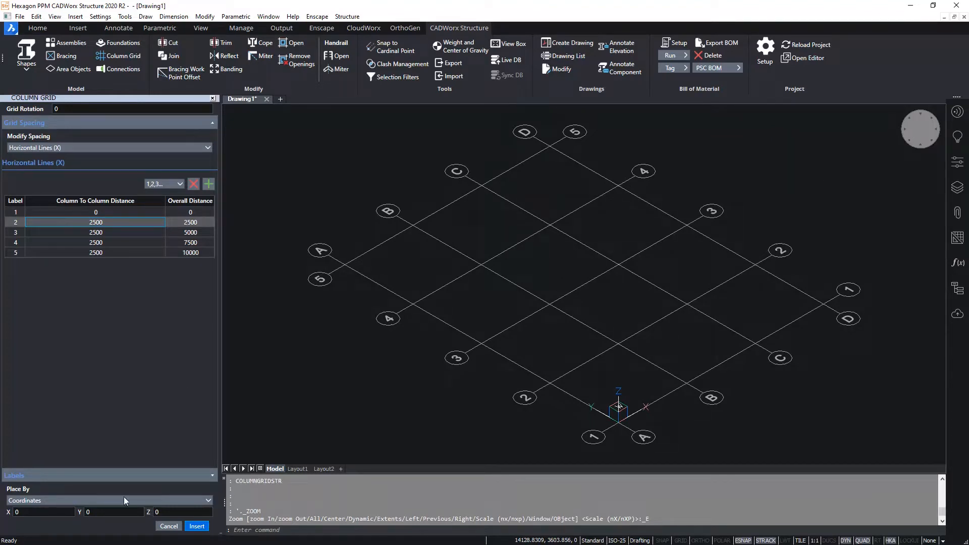
left_click(212, 98)
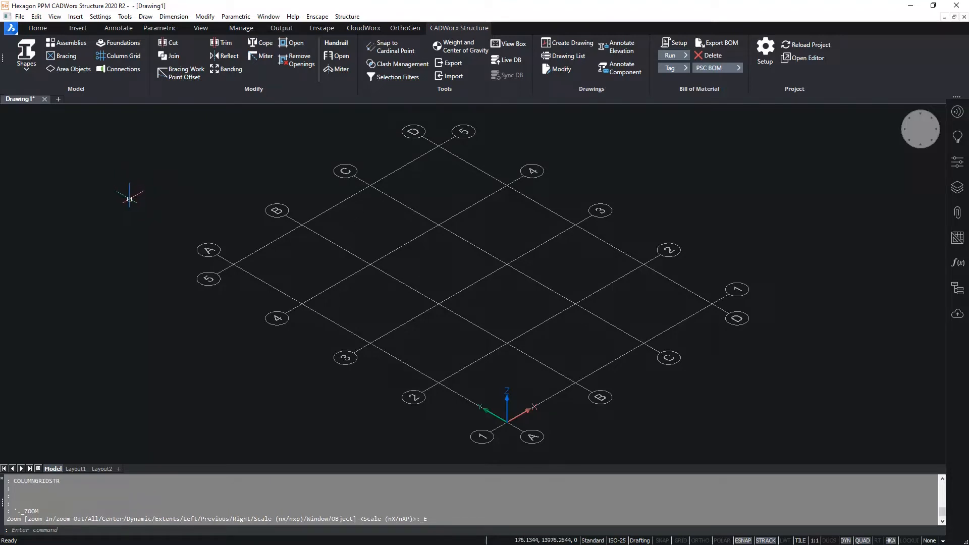
- Set up a Wide Flange (W) shape with member size W8X28 and material A-36
left_click(28, 55)
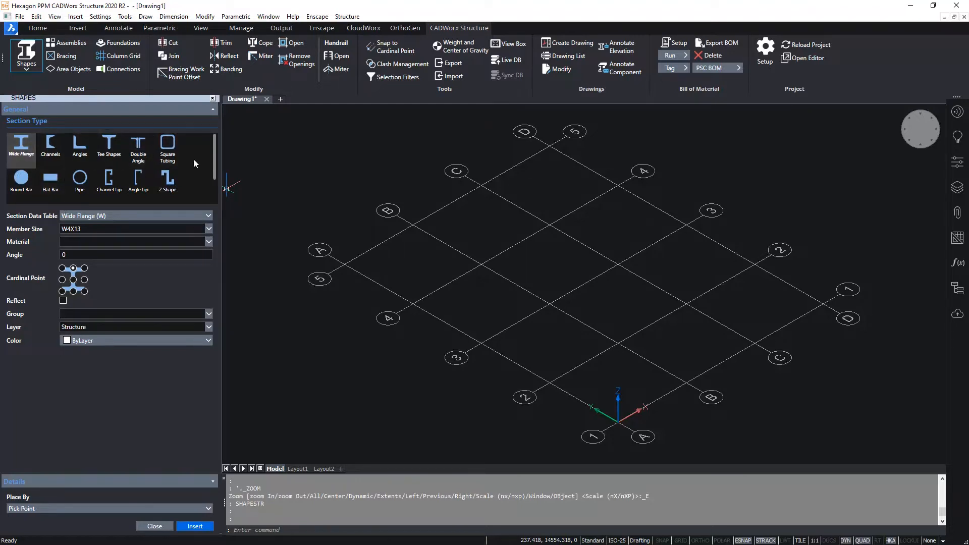
mouse_move(214, 151)
left_mouse_down()
mouse_move(216, 185)
mouse_move(216, 148)
left_mouse_up()
left_click(209, 218)
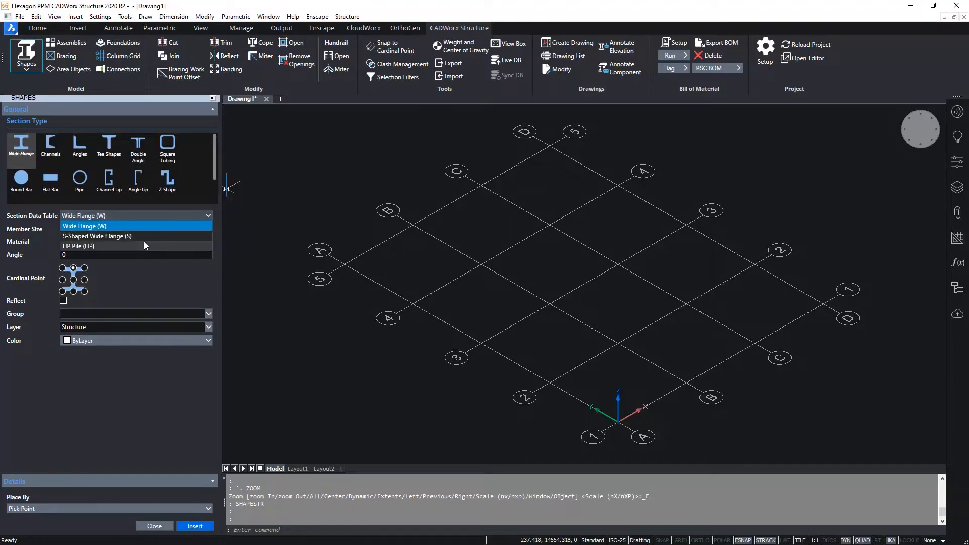
left_click(150, 215)
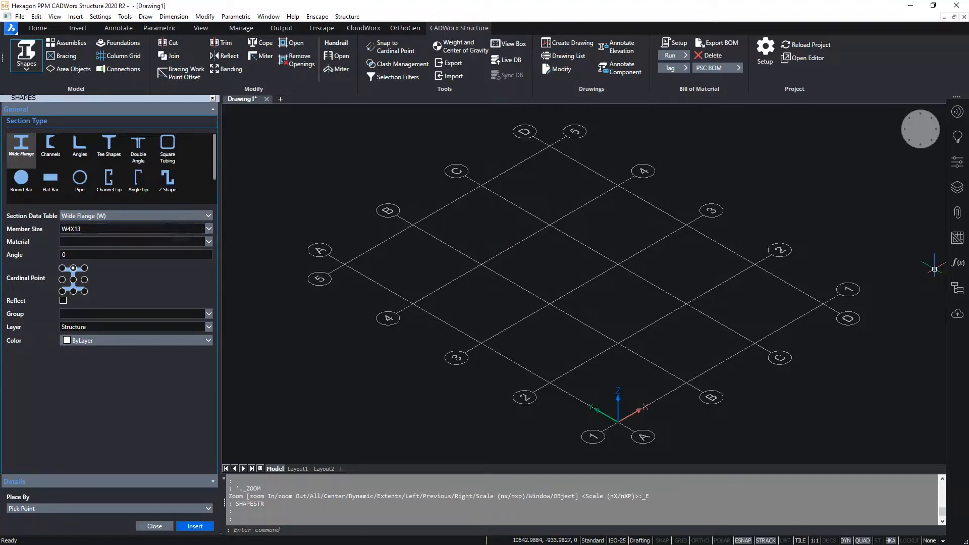
left_click(209, 230)
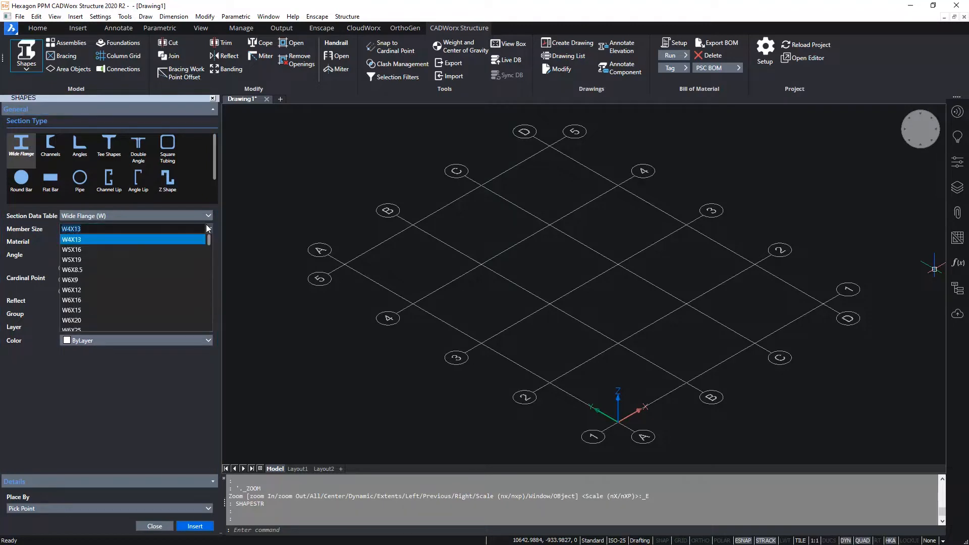
type("W8X28")
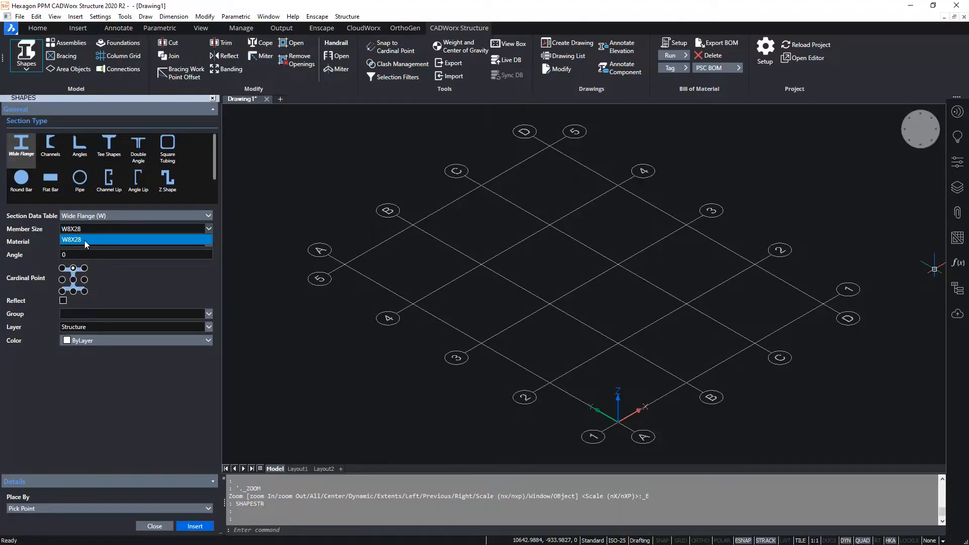
left_click(84, 239)
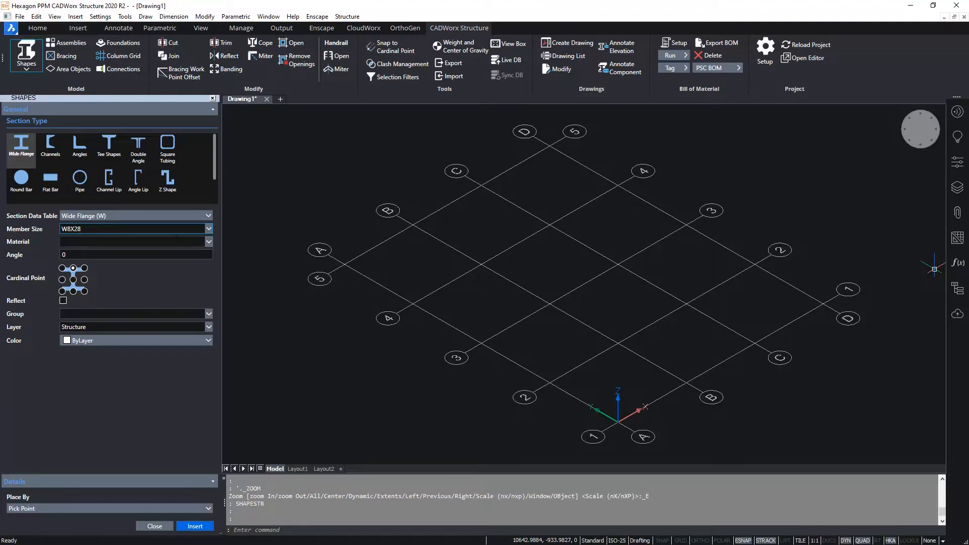
left_click(209, 242)
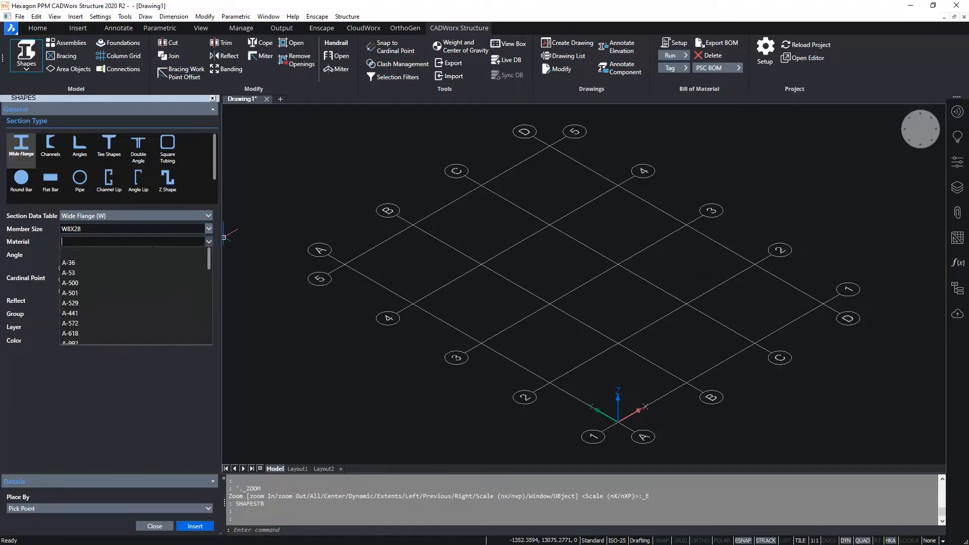
left_click(88, 266)
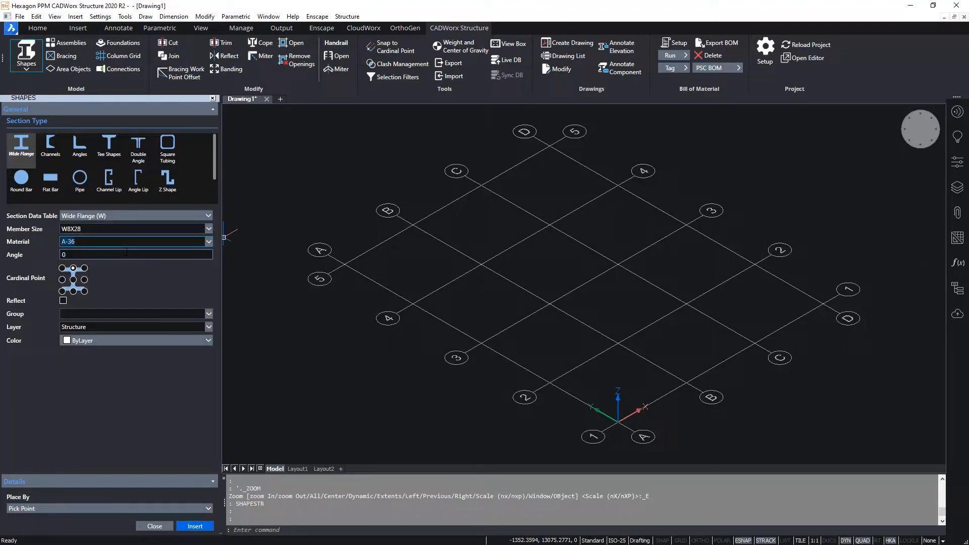
- Centre the shape's cardinal point, assign the Columns group, and set placement by Column Length
left_click(73, 280)
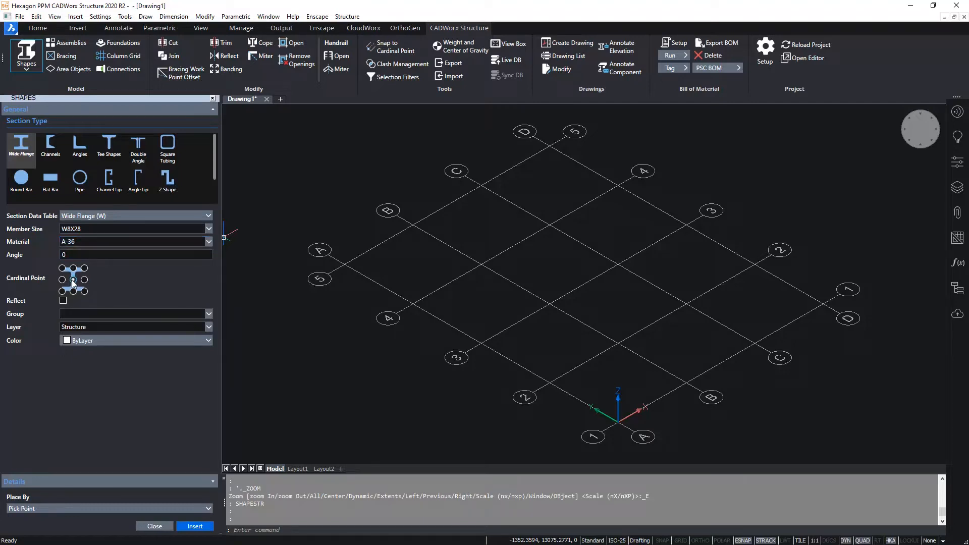
left_click(73, 269)
left_click(209, 314)
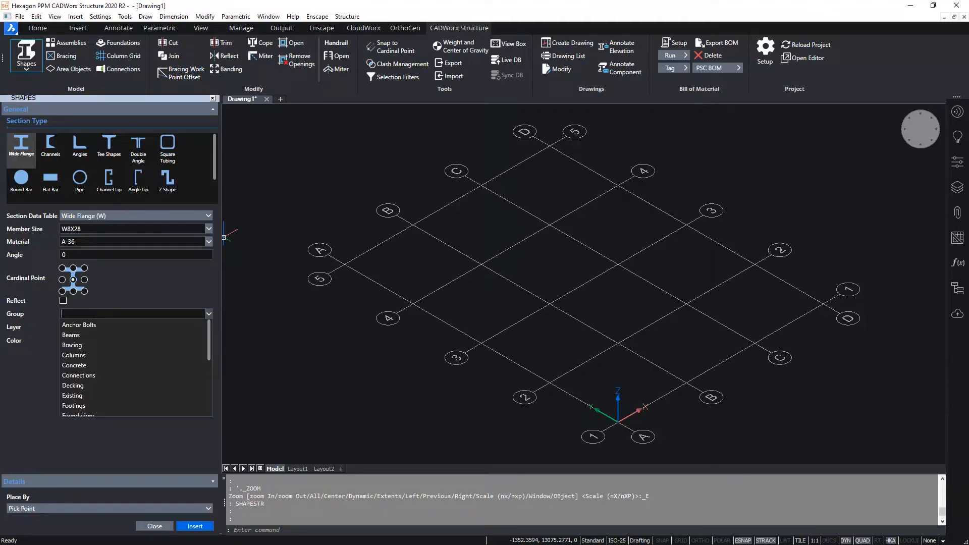
left_click(73, 355)
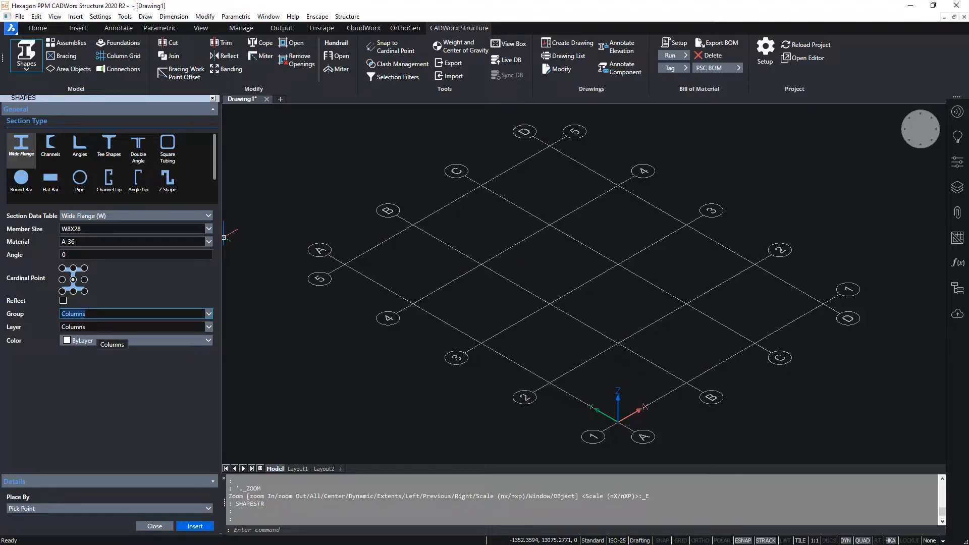
left_click(207, 508)
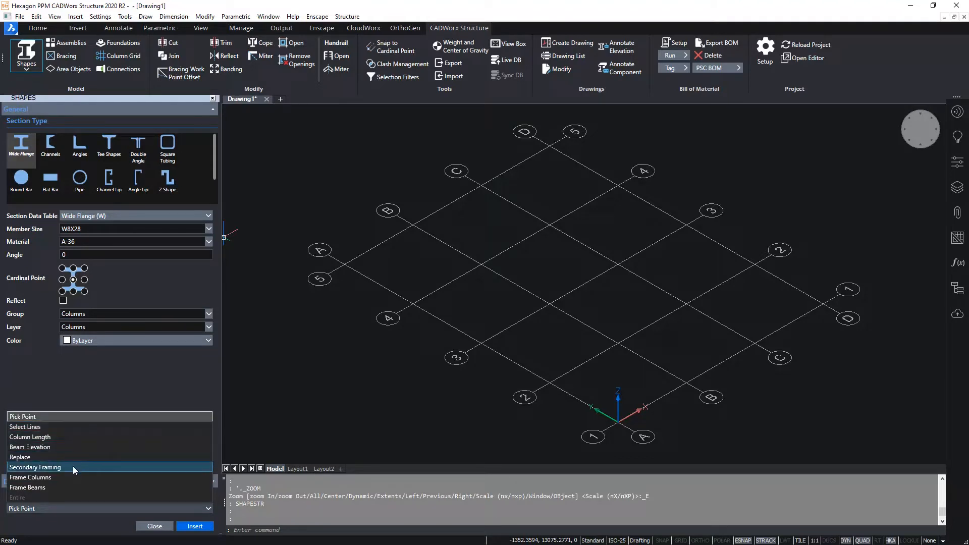
left_click(69, 437)
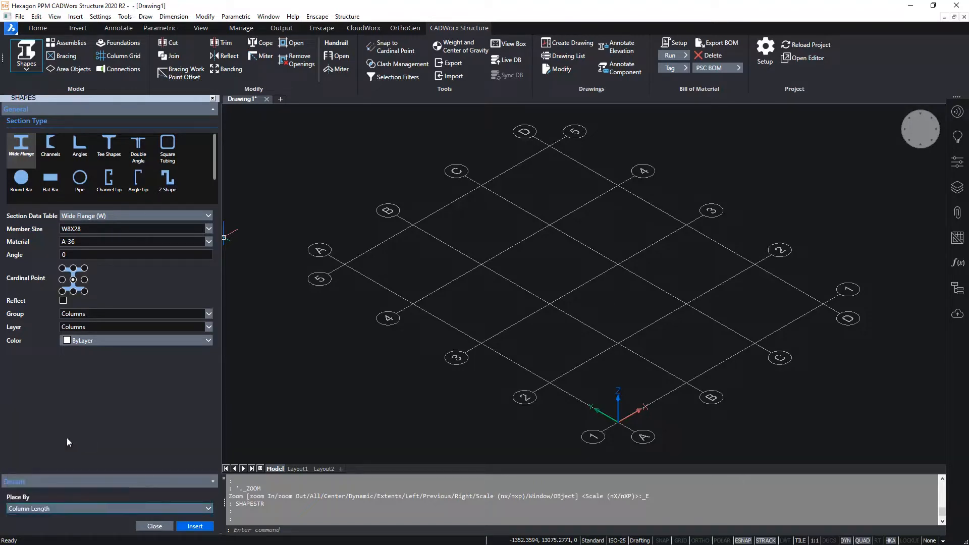
- Start inserting the W8X28 columns with a column length of 3500
left_click(196, 528)
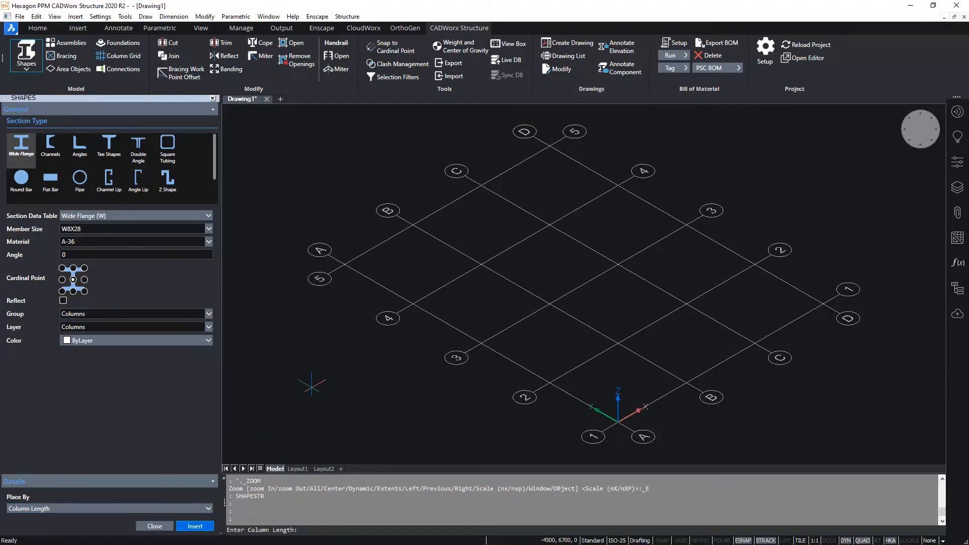
type("3500")
key("Return")
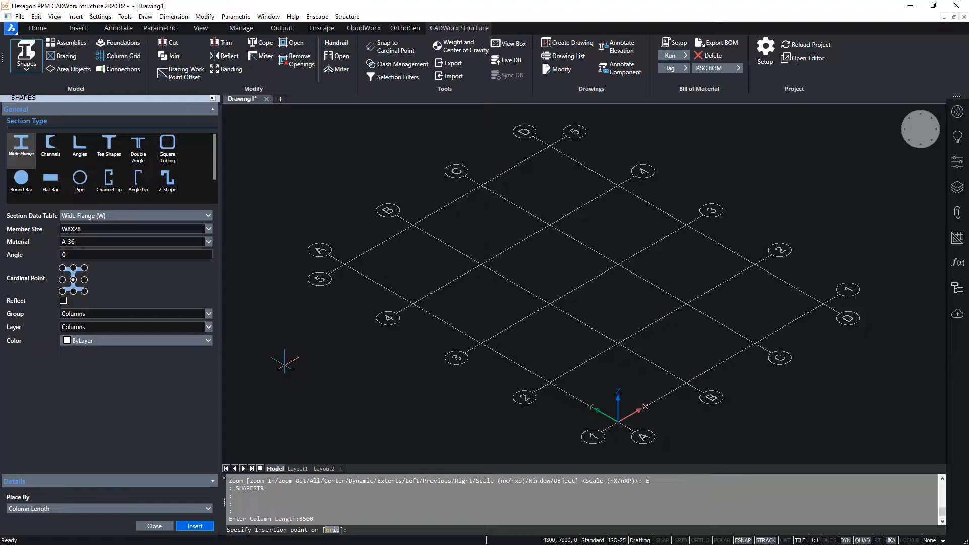
- Place three columns at free points outside the grid, near the A5 corner
left_click(286, 364)
left_click(333, 396)
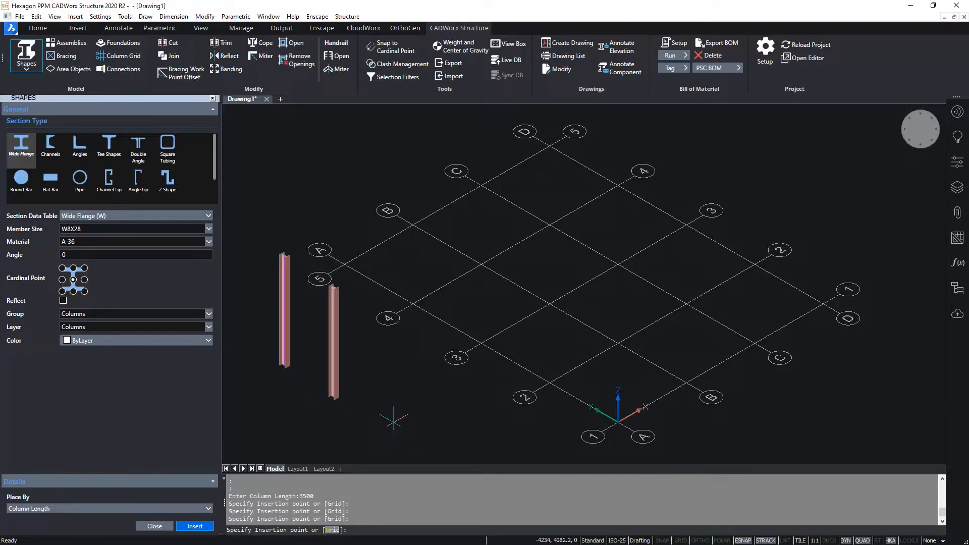
left_click(392, 427)
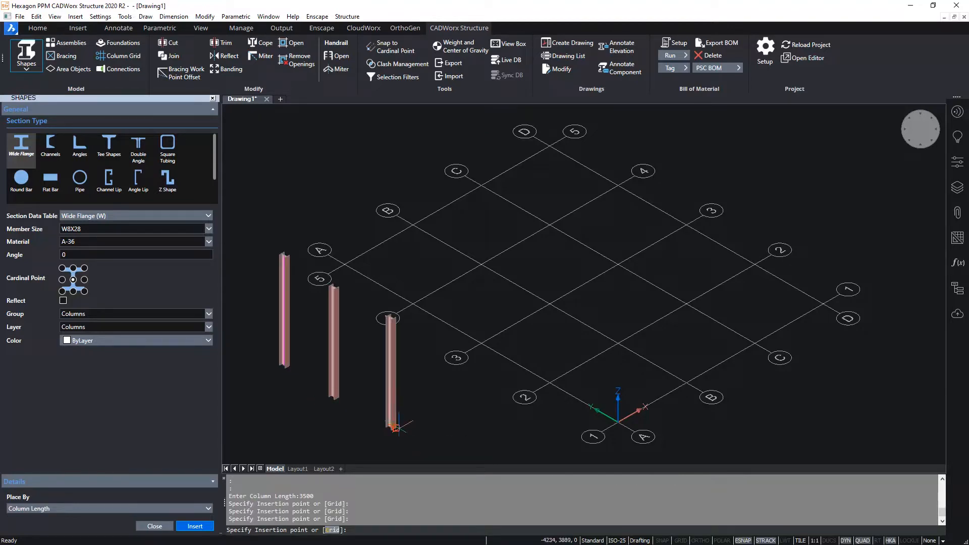
- Place the columns at all intersections of the column grid using the Grid option
left_click(333, 530)
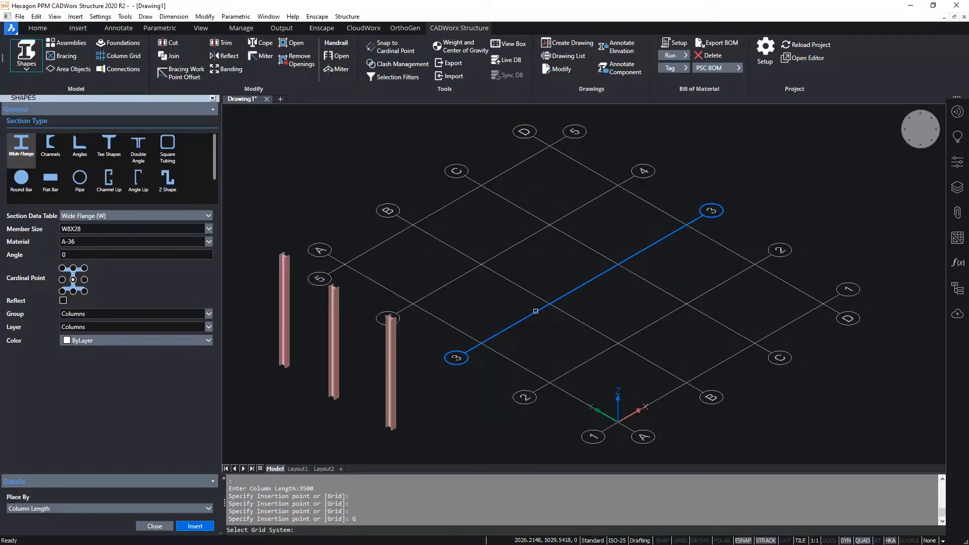
left_click(535, 311)
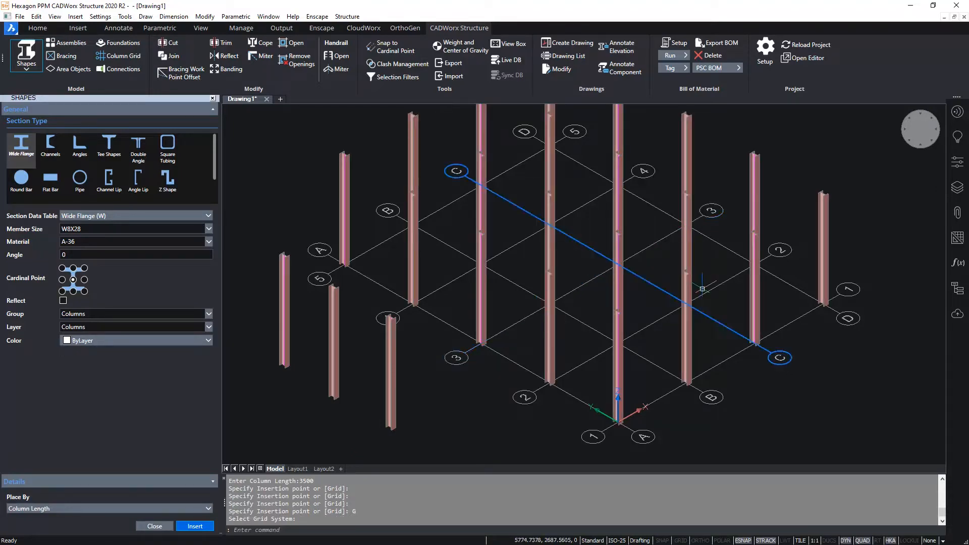
middle_click_drag(702, 282, 753, 293, "shift")
- Erase the three loose columns standing outside the grid
left_click(394, 353)
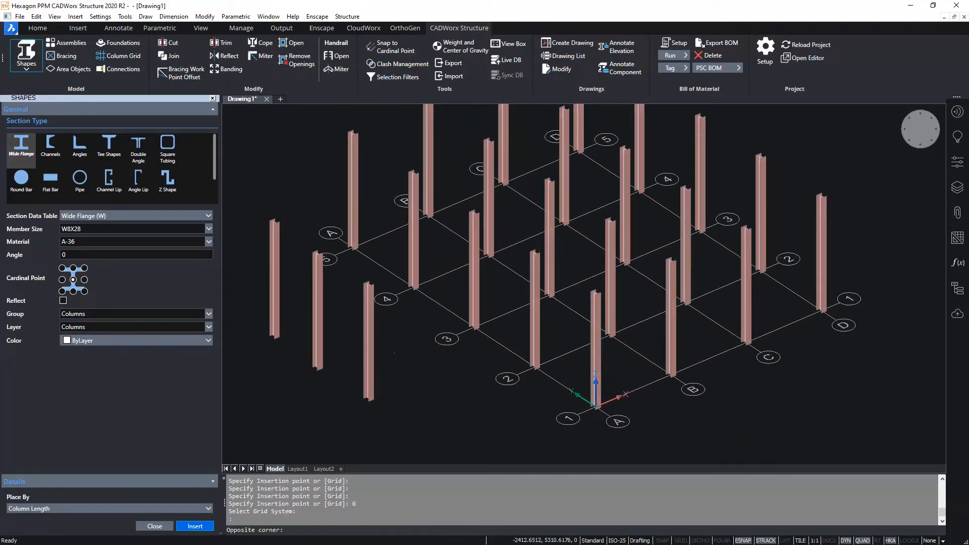
left_click(264, 329)
type("e")
key("Return")
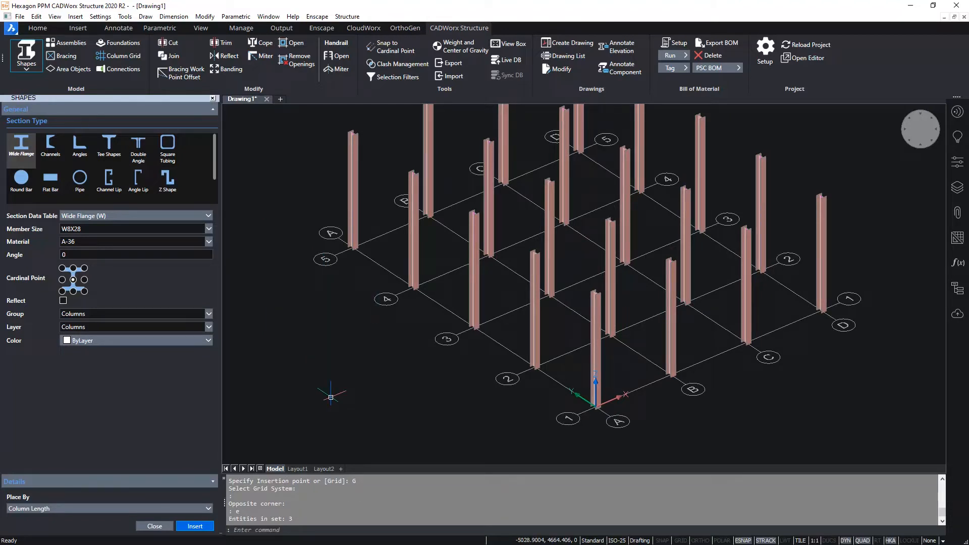
- Set the wide flange shape to member size W8X10, material A-36, with the top centre cardinal point
middle_click_drag(356, 346, 370, 352, "shift")
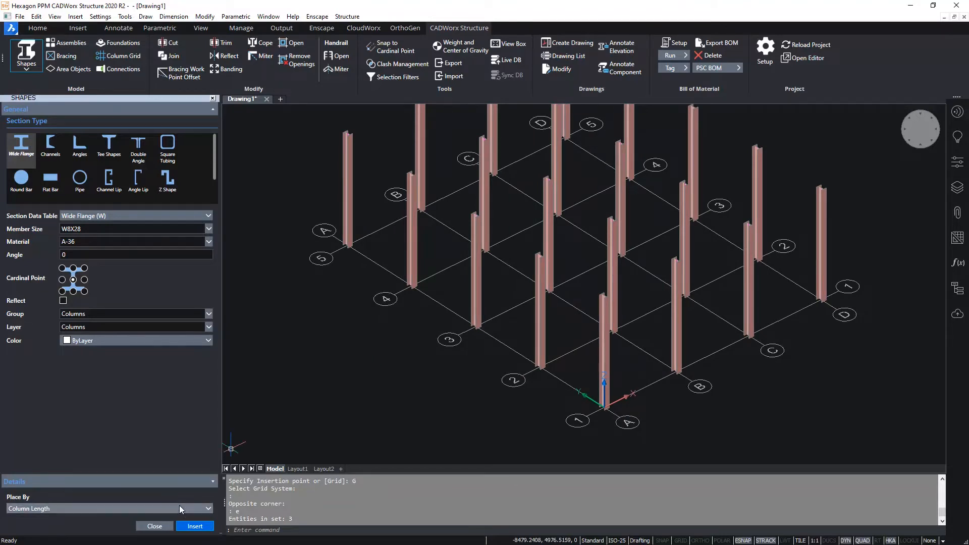
left_click(210, 229)
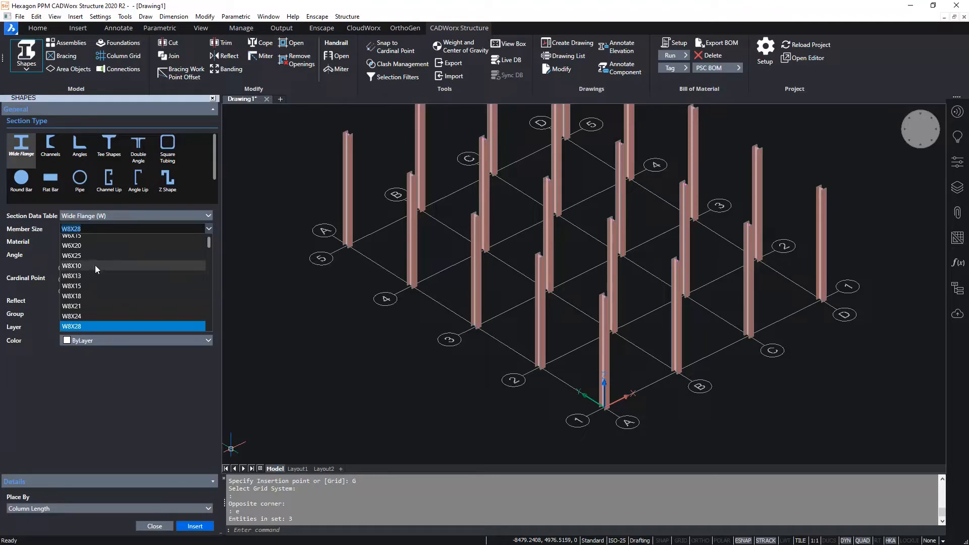
left_click(80, 266)
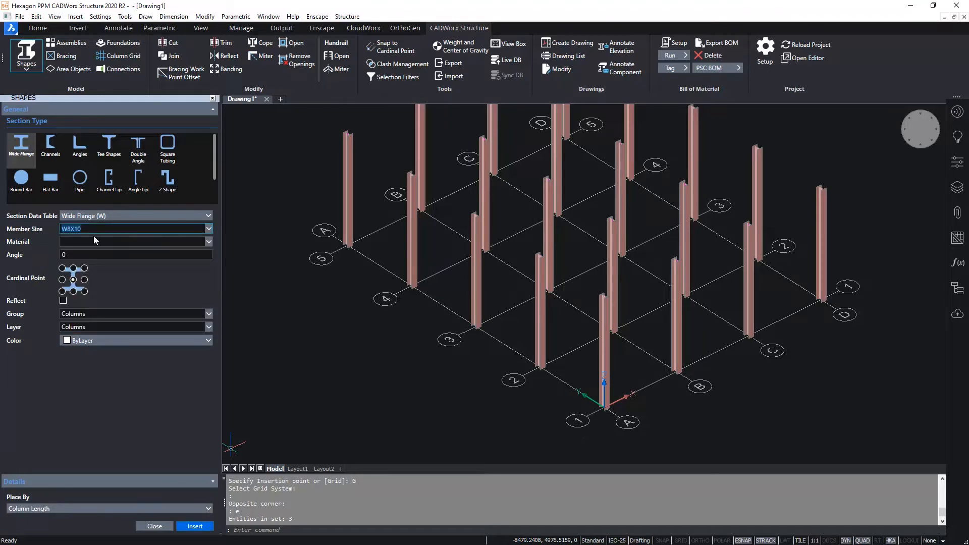
left_click(94, 241)
left_click(82, 262)
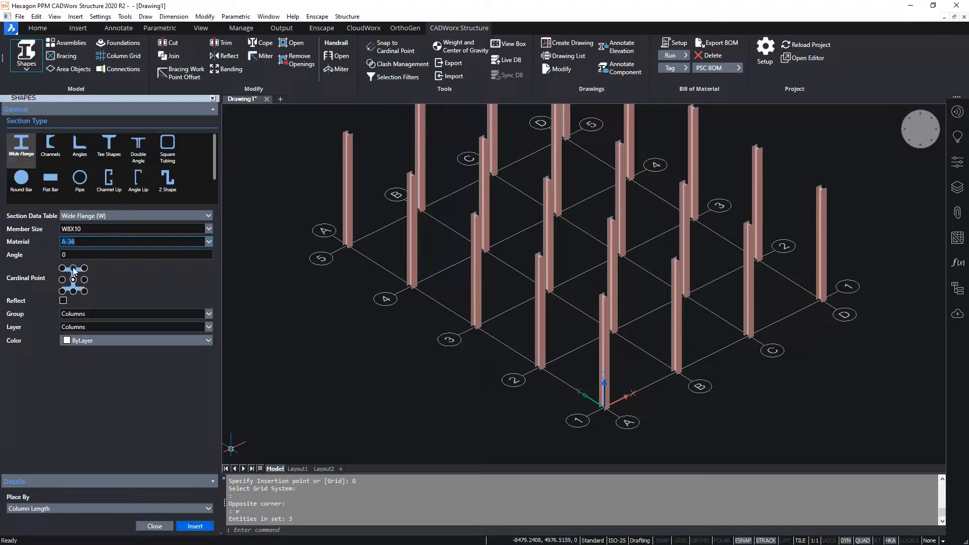
left_click(73, 268)
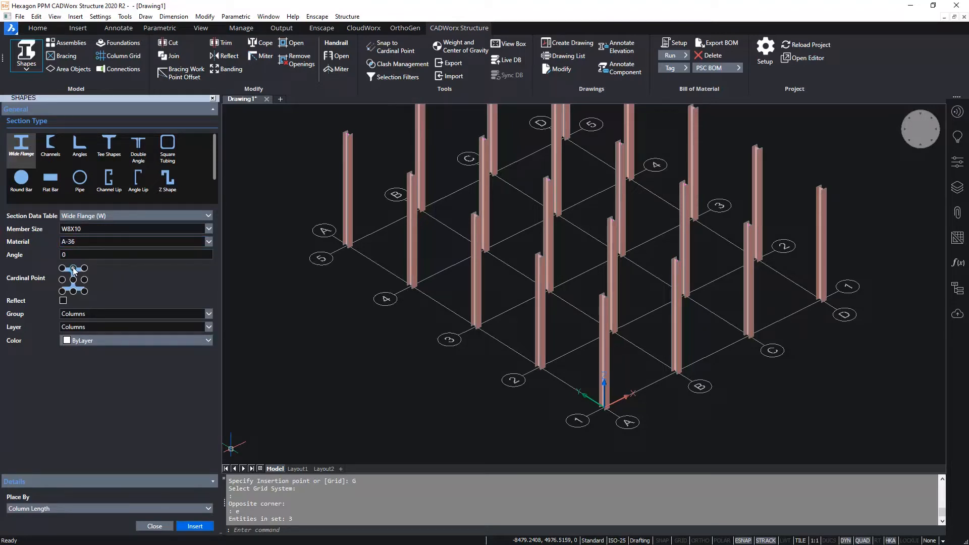
- Assign the shape to the Beams group and set placement by Beam Elevation
left_click(208, 314)
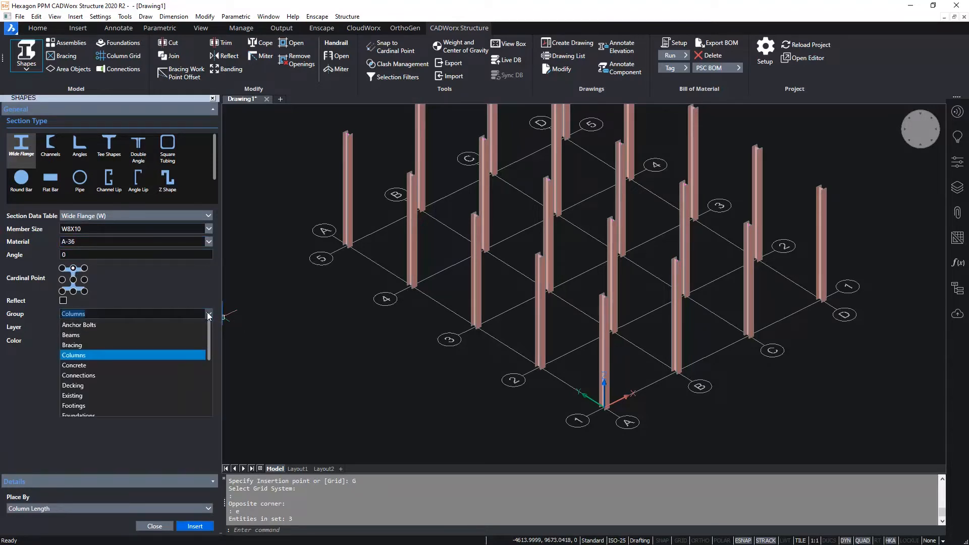
left_click(80, 335)
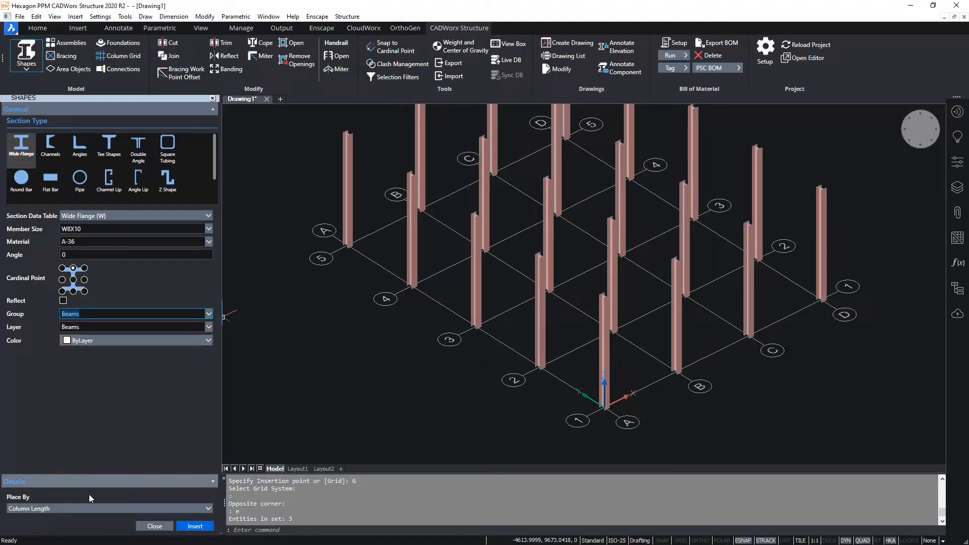
left_click(87, 511)
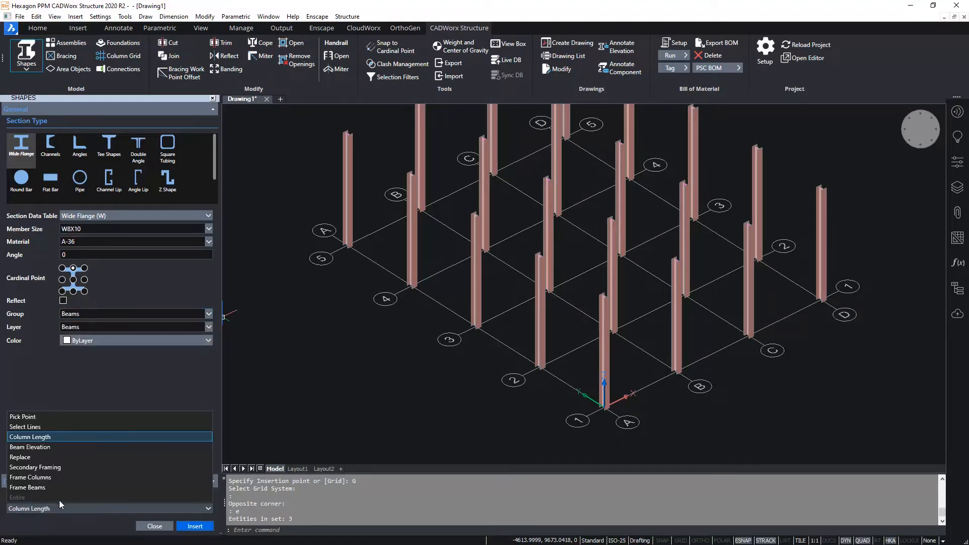
left_click(42, 447)
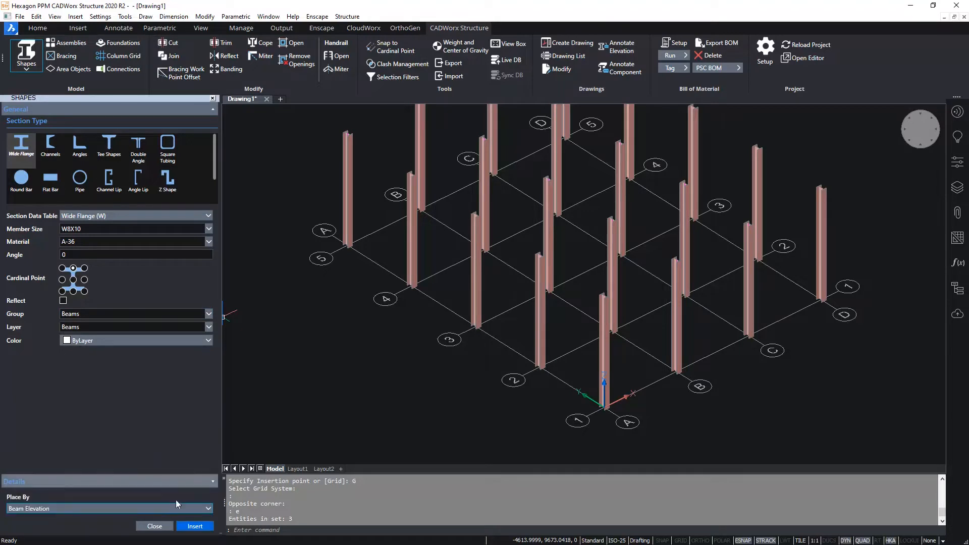
- Insert W8X10 beams at elevation 3500 along grid line 5, from the column at A5 to the column at D5
left_click(195, 526)
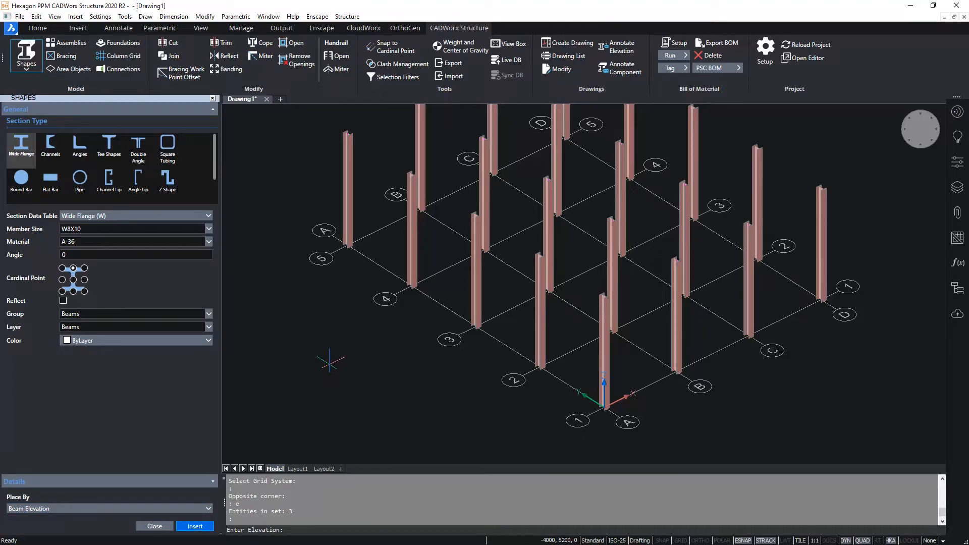
type("3500")
key("Return")
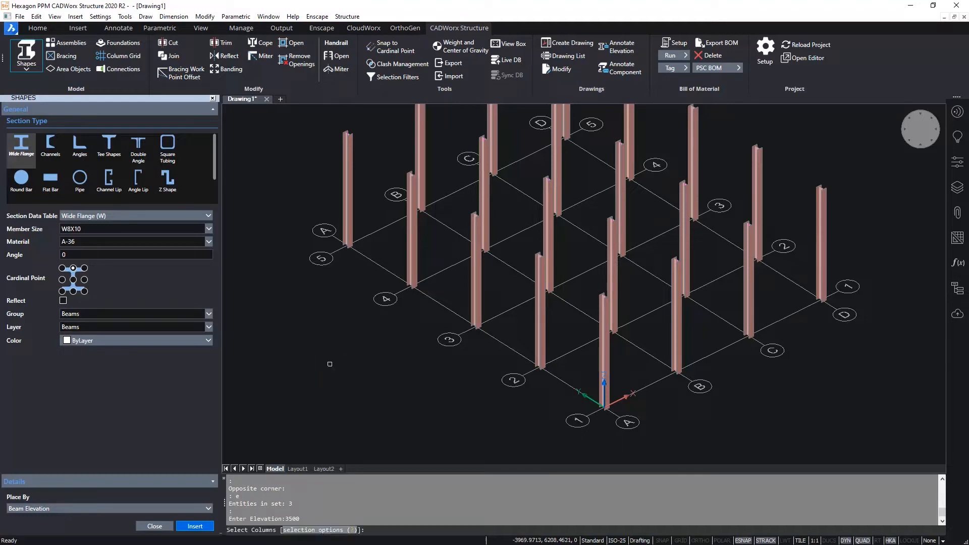
middle_click_drag(343, 164, 348, 237)
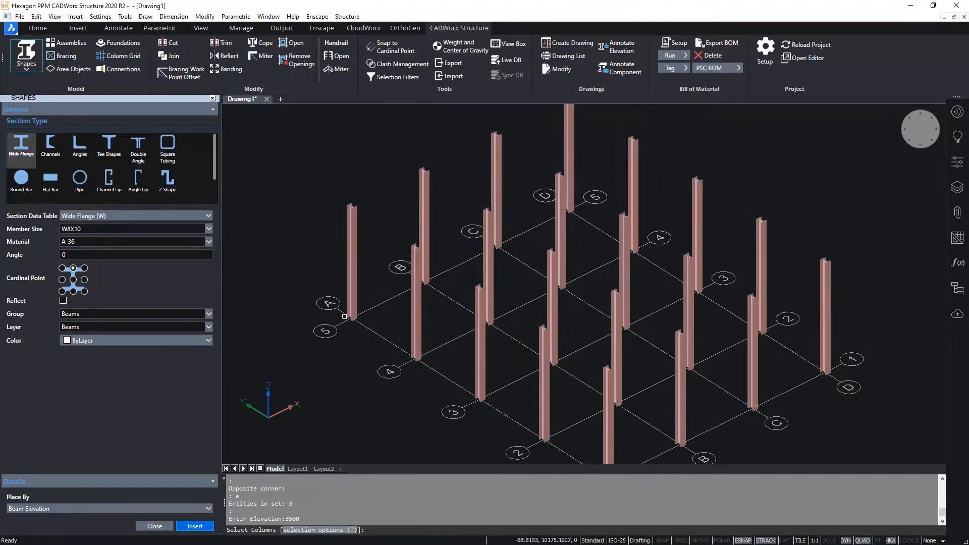
left_click(348, 237)
left_click(570, 117)
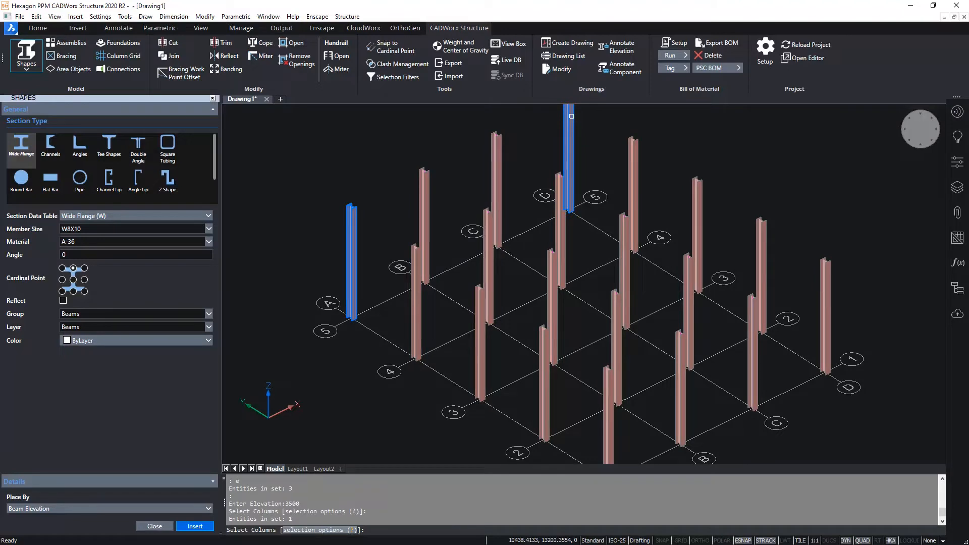
middle_click_drag(664, 134, 636, 167)
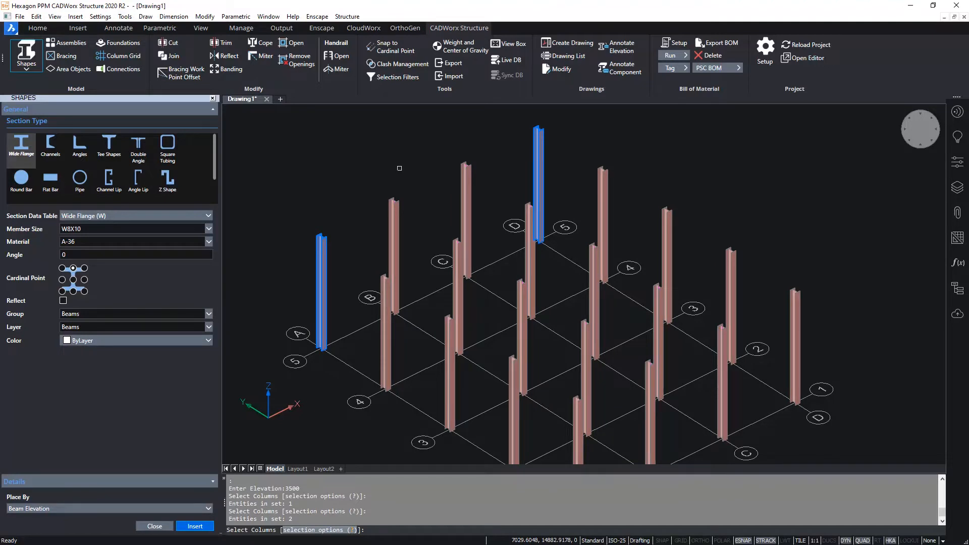
key("Return")
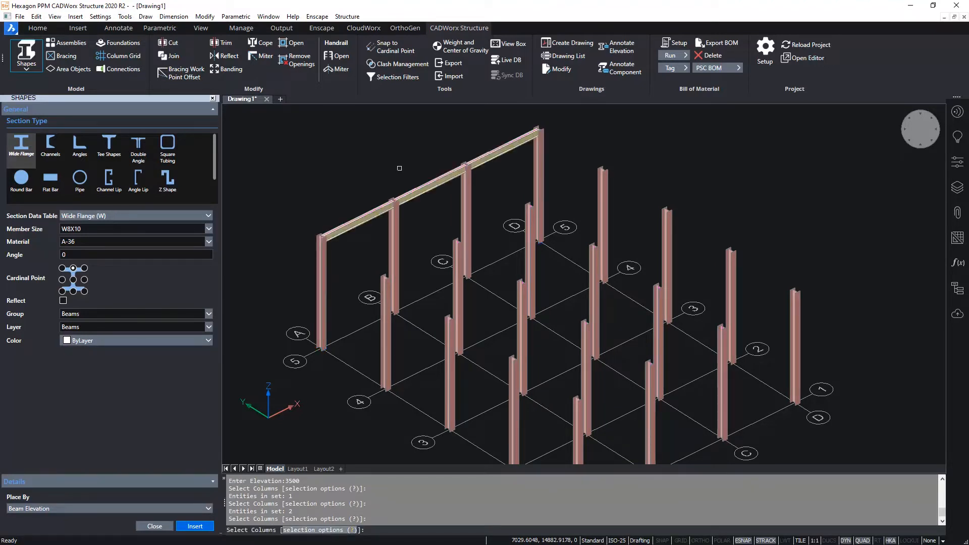
- Insert beams along grid lines D, 1 and A by selecting the corner columns D5, D1, A1 and A5 in order
left_click(537, 174)
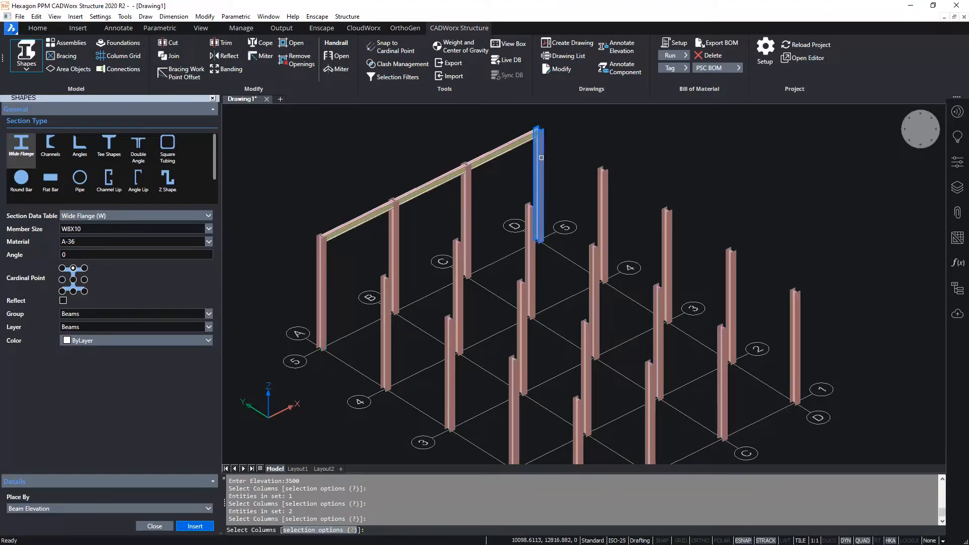
left_click(797, 332)
middle_click_drag(767, 331, 782, 229)
left_click(590, 366)
left_click(590, 366)
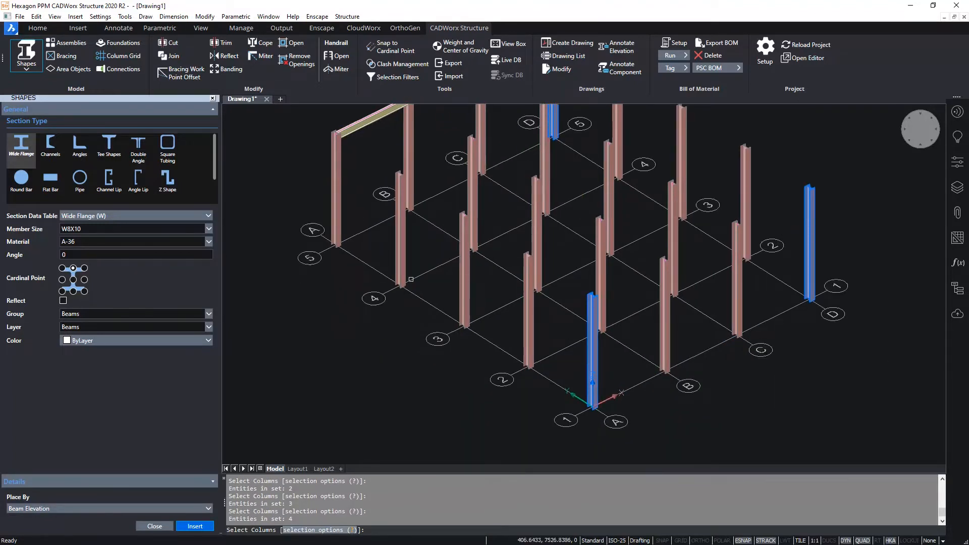
left_click(338, 200)
key("Return")
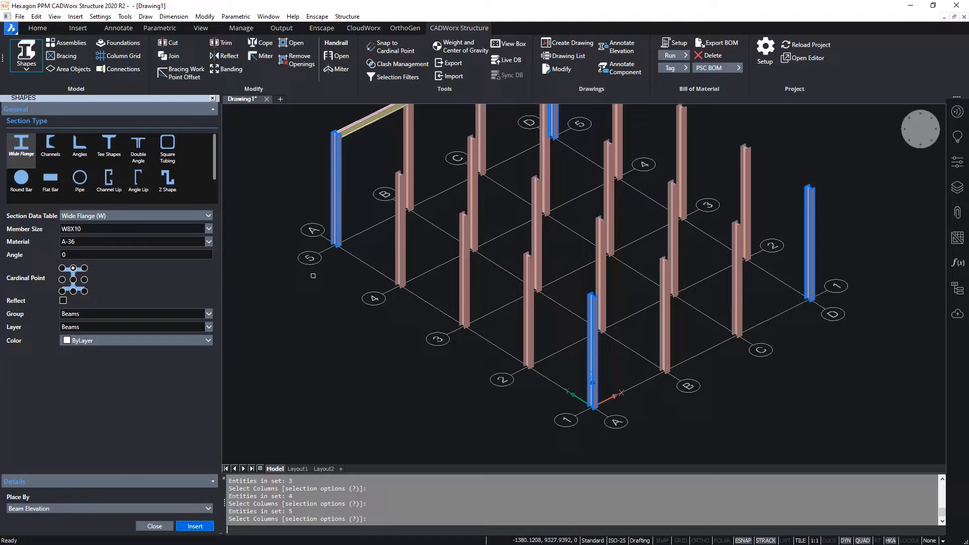
middle_click_drag(290, 220, 303, 350)
key("Return")
- Examine how the beams meet the column tops along grid line 5 and around the D5 corner
scroll(429, 217, "up", 5)
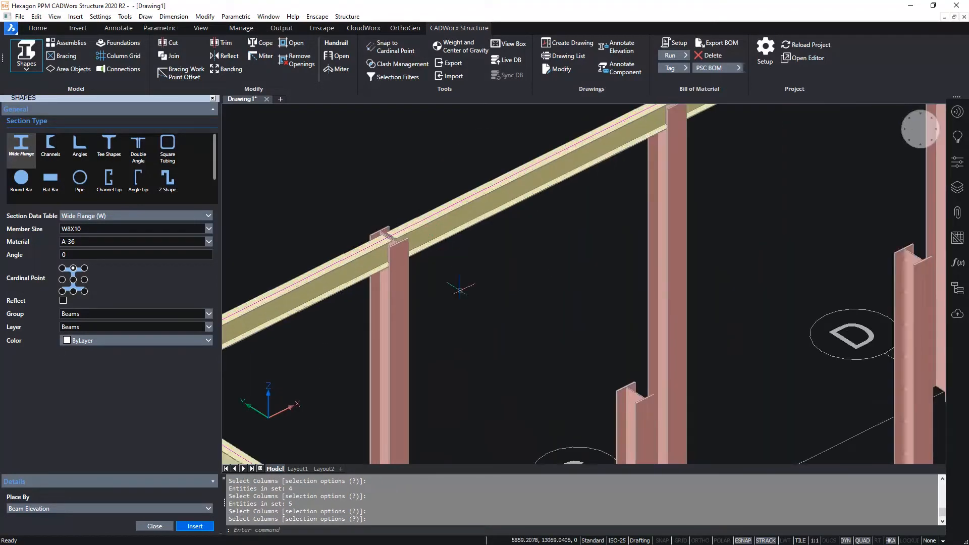
middle_click_drag(460, 255, 522, 225)
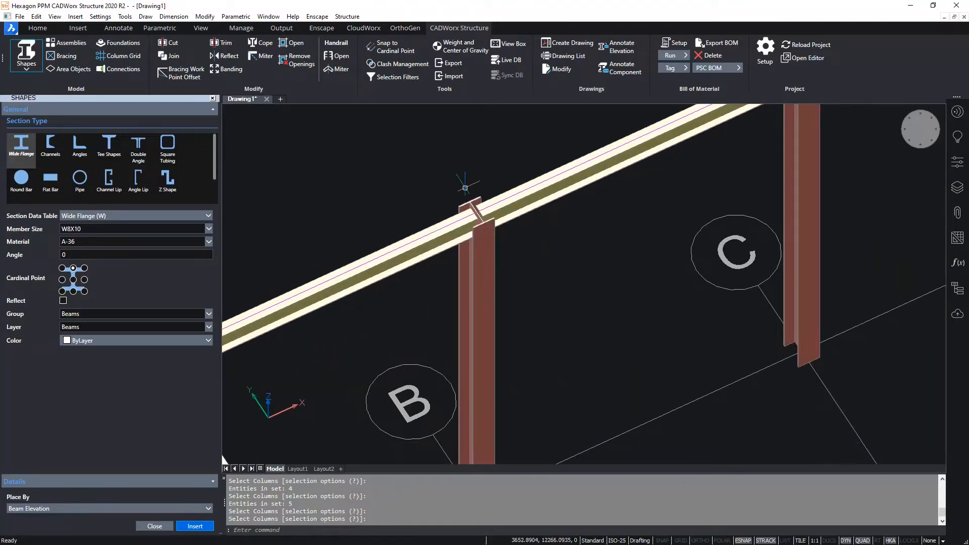
scroll(468, 195, "up", 3)
scroll(487, 352, "down", 5)
middle_click_drag(858, 301, 547, 301)
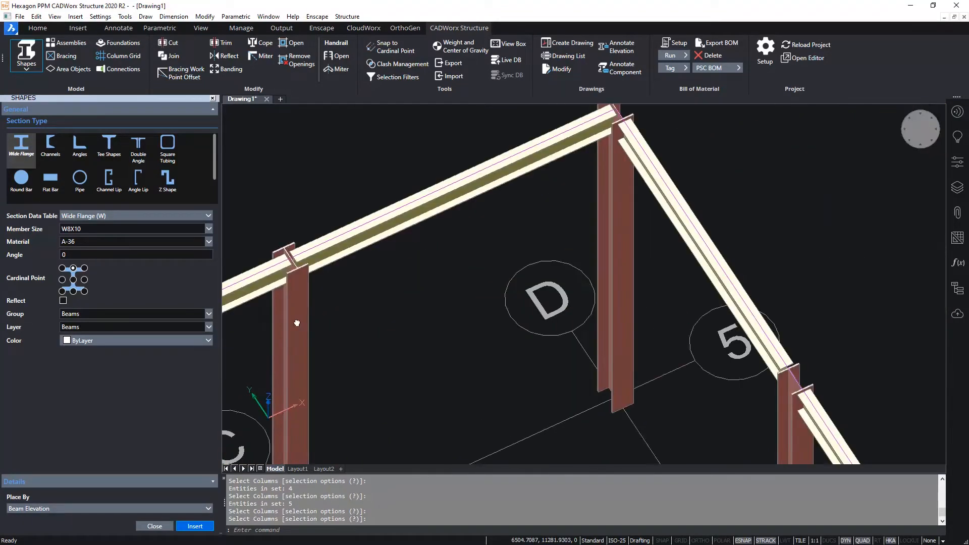
scroll(547, 301, "up", 2)
middle_click_drag(716, 358, 661, 261)
scroll(661, 261, "up", 3)
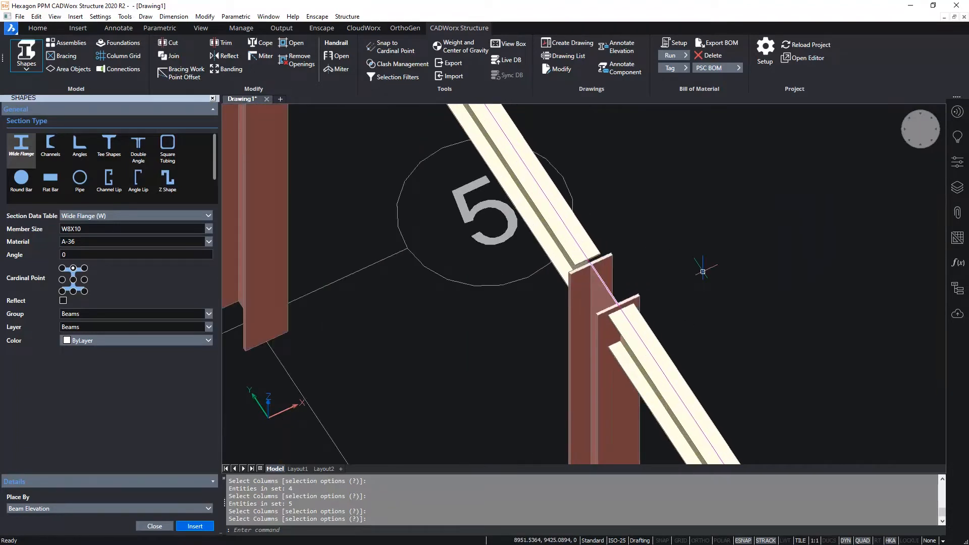
- Copy the beams along grid line A by 2500 along X onto grid line B, with Ortho on
scroll(761, 279, "down", 5)
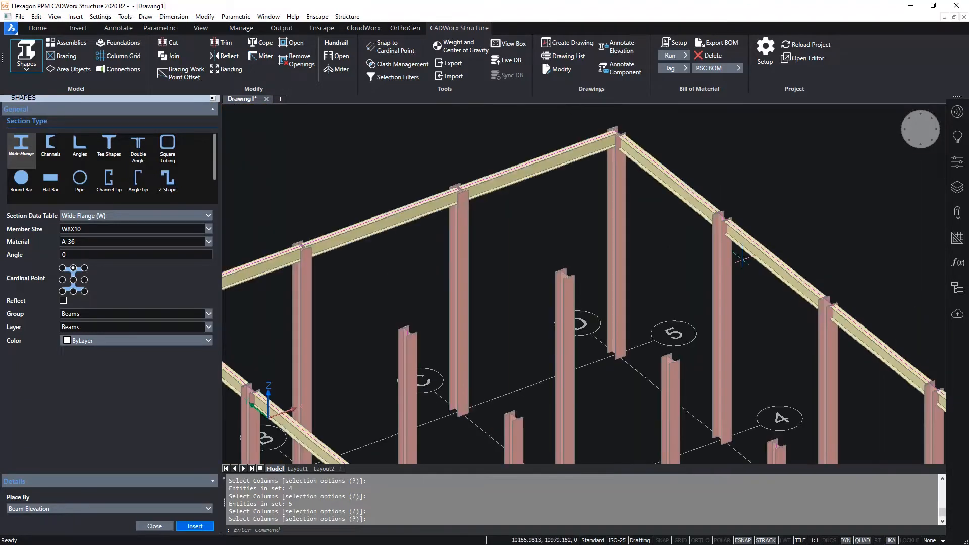
scroll(742, 260, "down", 5)
middle_click_drag(587, 229, 587, 224)
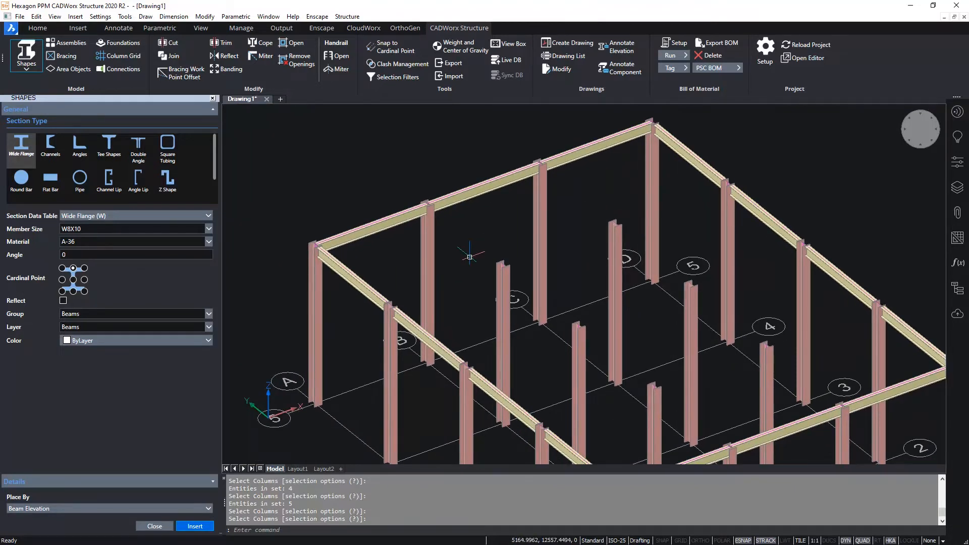
scroll(469, 257, "down", 4)
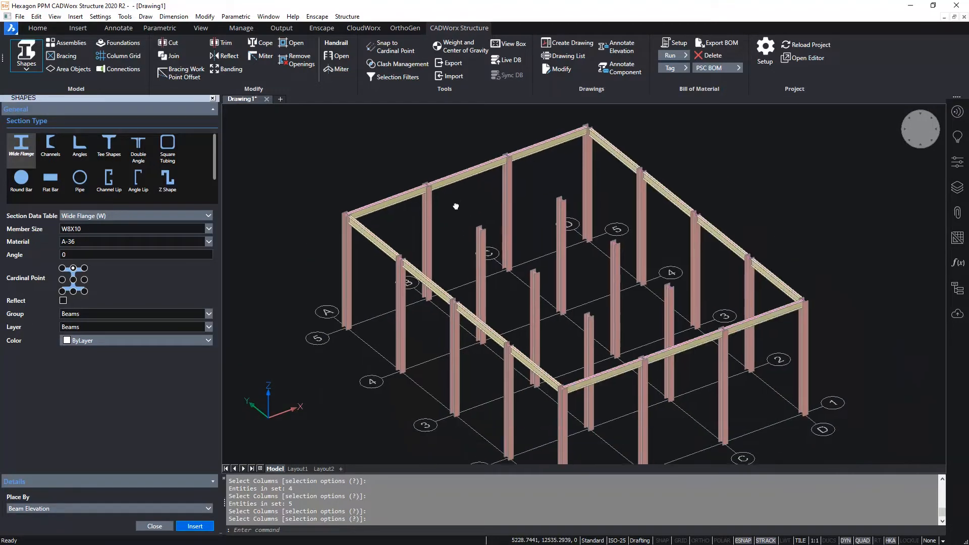
left_click(389, 233)
left_click(439, 272)
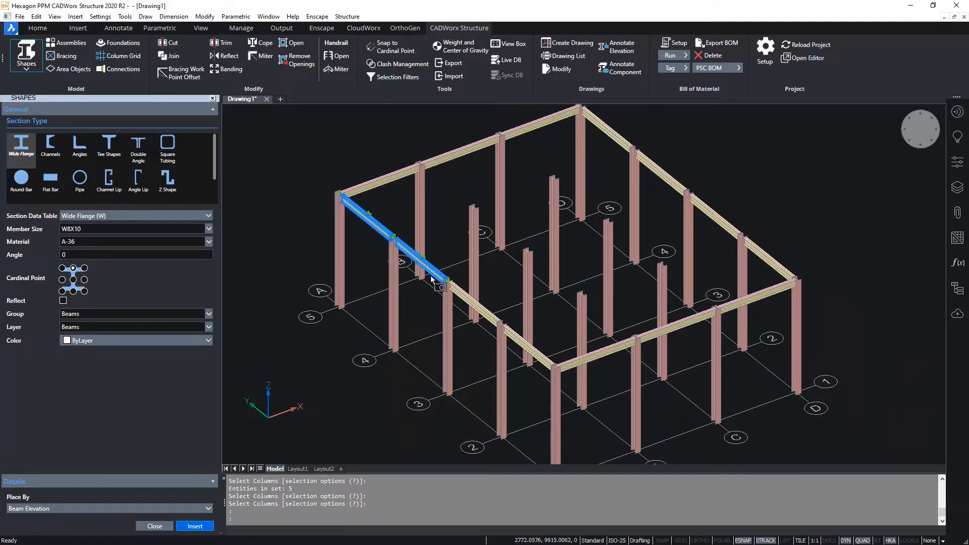
left_click(492, 319)
left_click(520, 339)
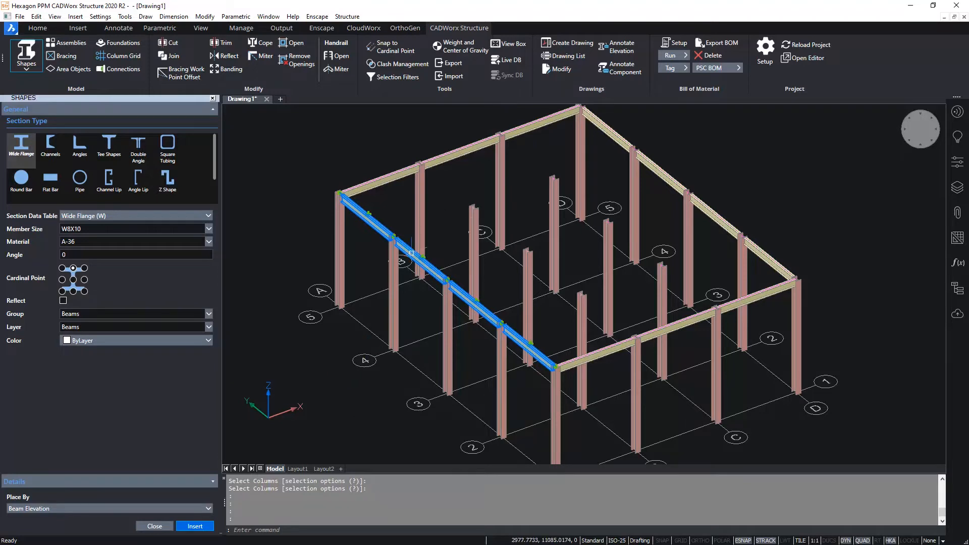
left_click(449, 261)
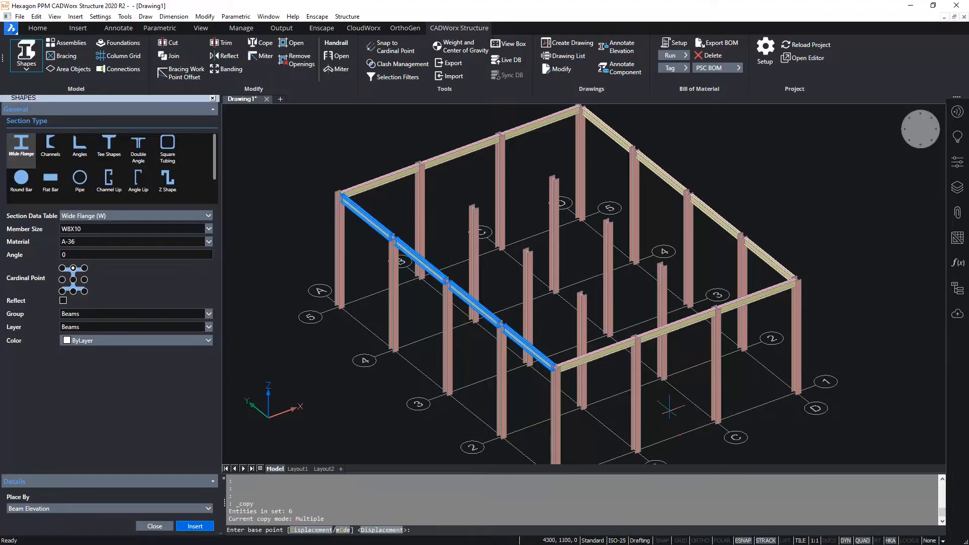
scroll(651, 409, "down", 2)
left_click(641, 416)
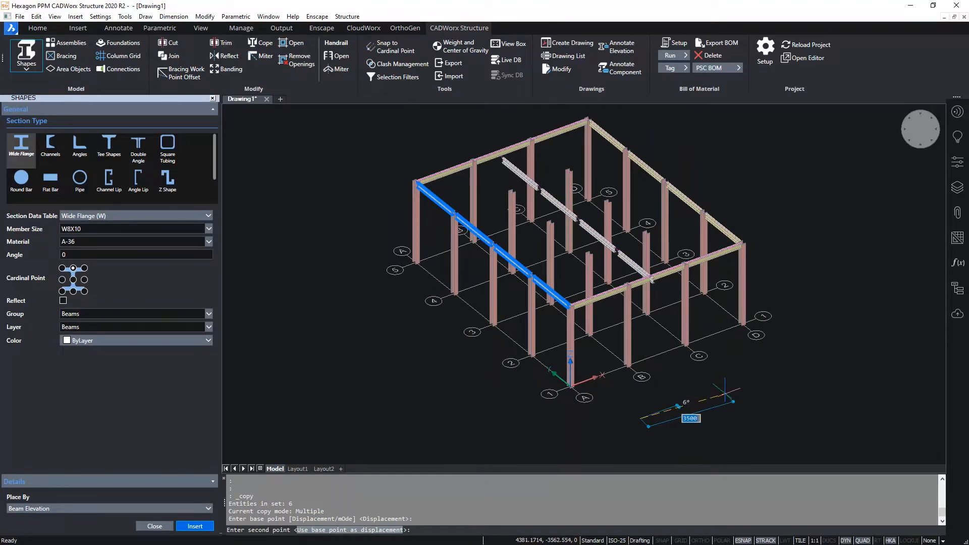
key("F8")
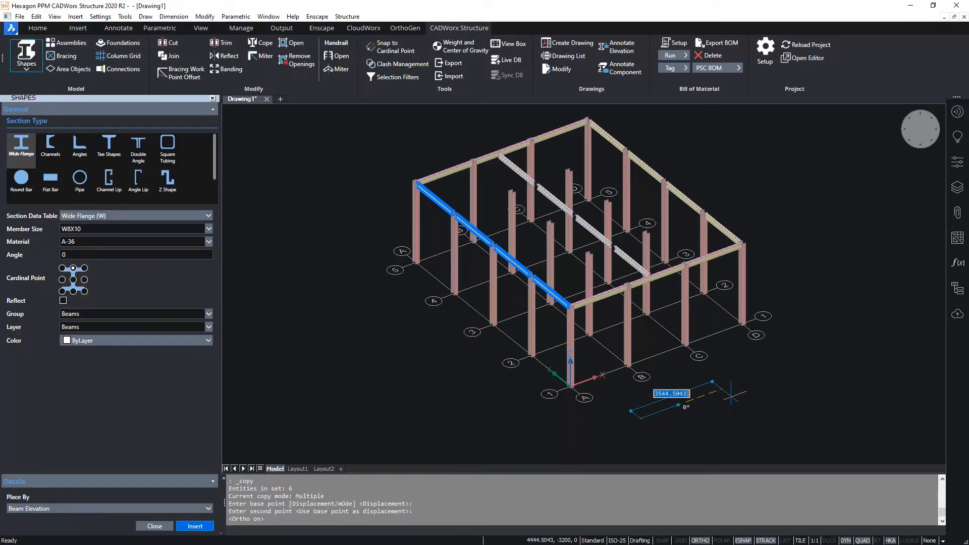
type("2500")
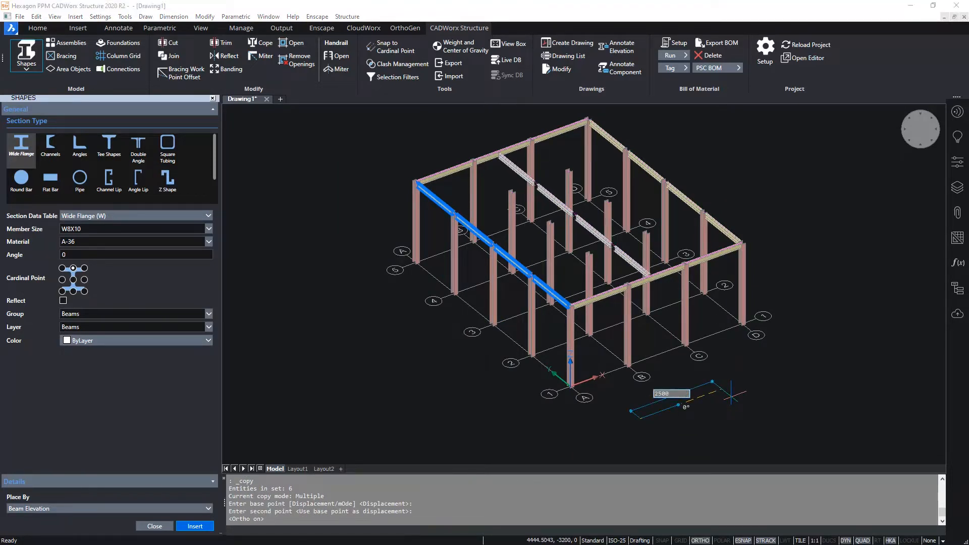
key("Return")
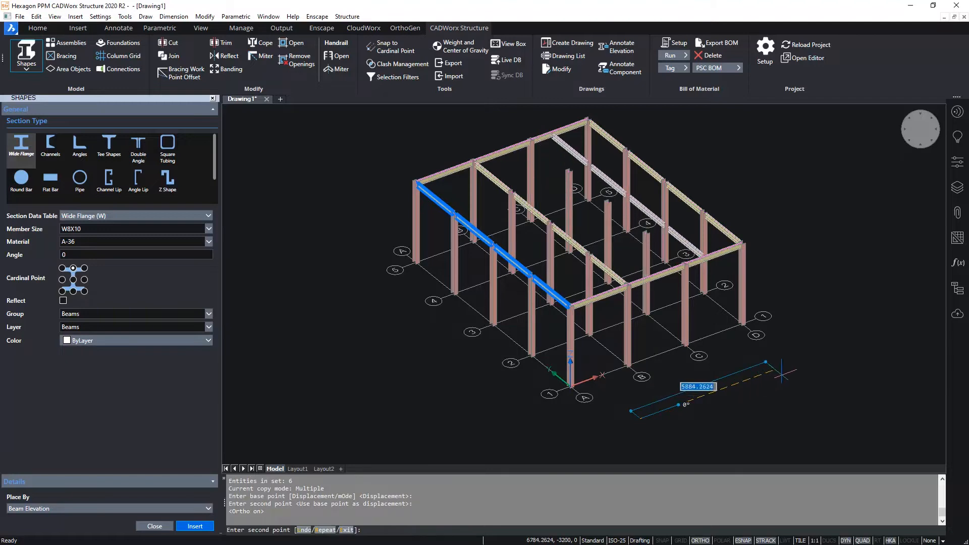
- Repeat the beam copy at the same spacing onto grid line C and end the command
type("r")
key("Return")
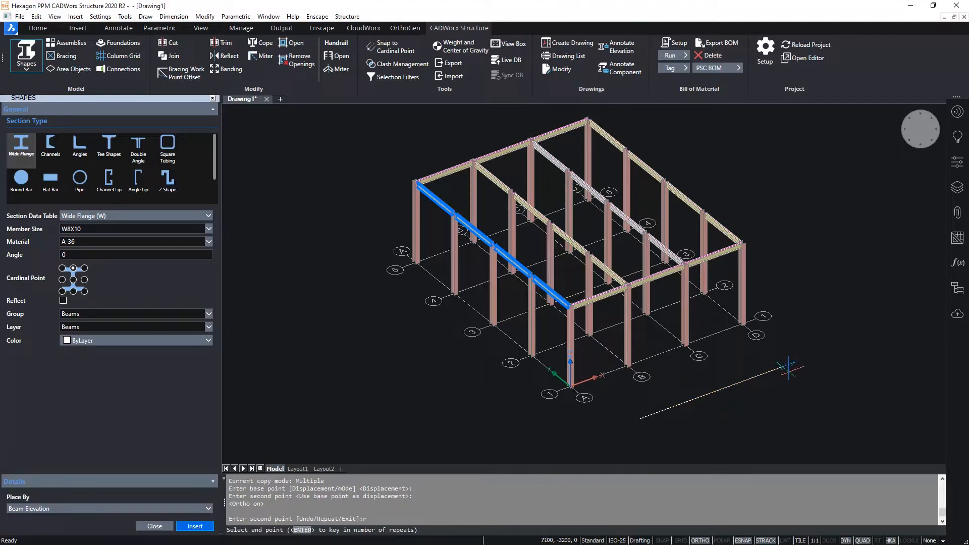
left_click(788, 368)
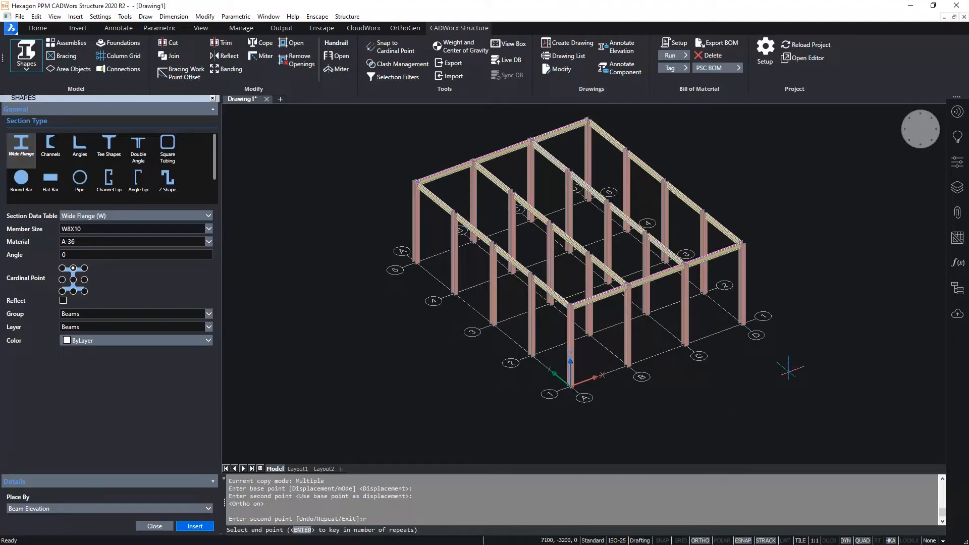
key("Escape")
- Copy the three beams along grid line 1 by 2500 along Y and repeat the copy through grid lines 2, 3 and 4
key("Return")
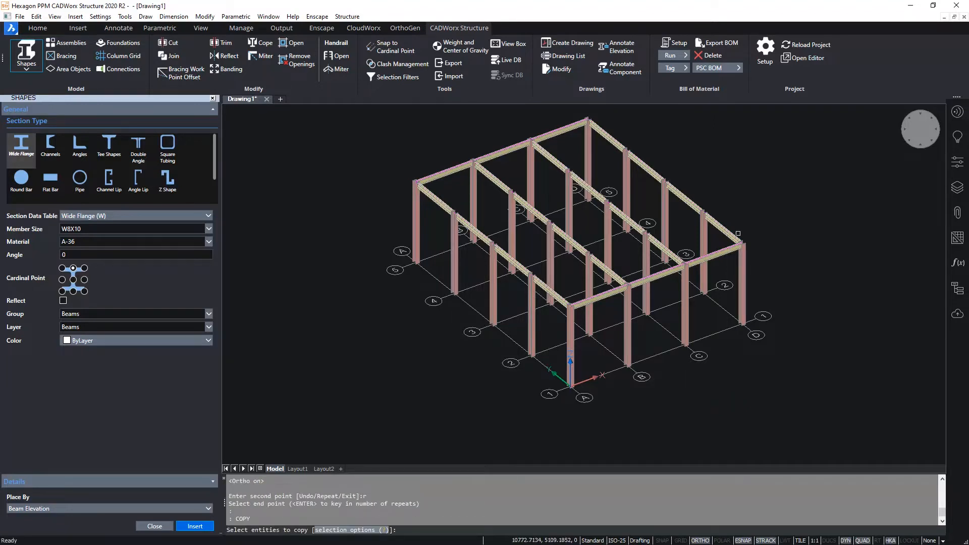
scroll(719, 251, "up", 3)
left_click(719, 251)
left_click(596, 298)
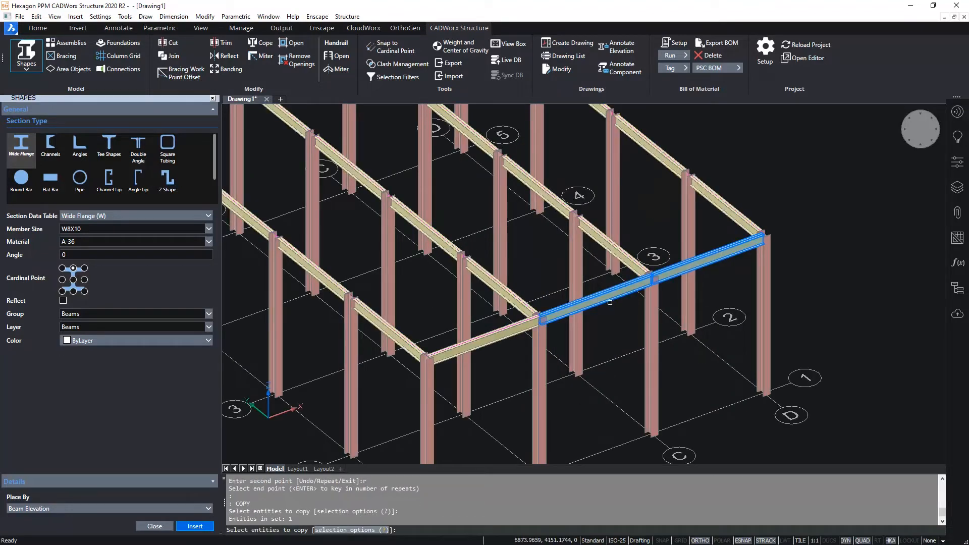
left_click(489, 341)
scroll(635, 358, "down", 3)
key("Return")
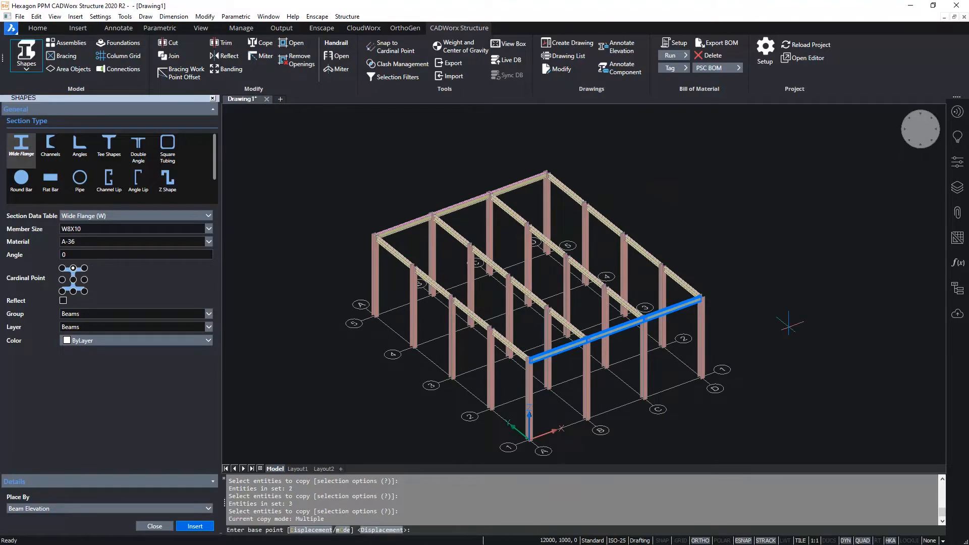
left_click(808, 337)
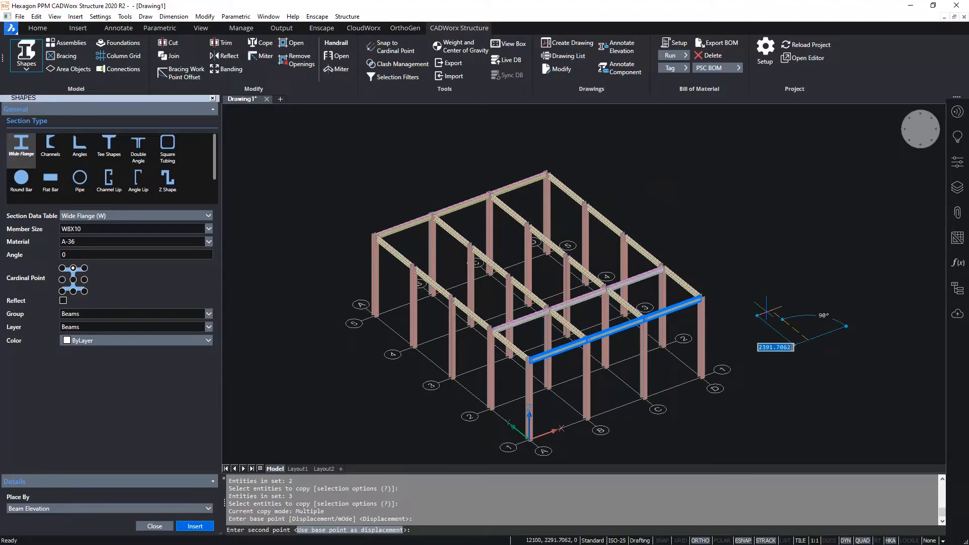
type("2500")
key("Return")
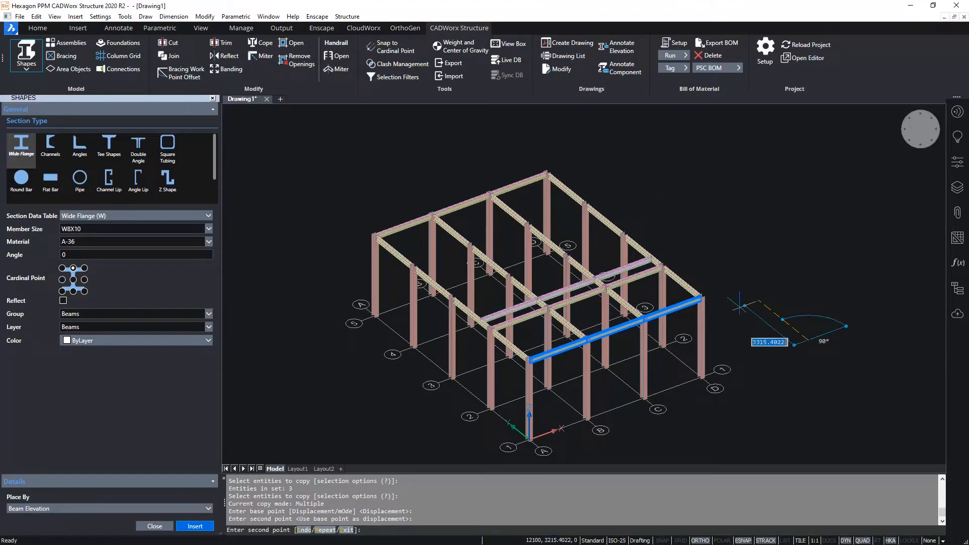
type("r")
key("Return")
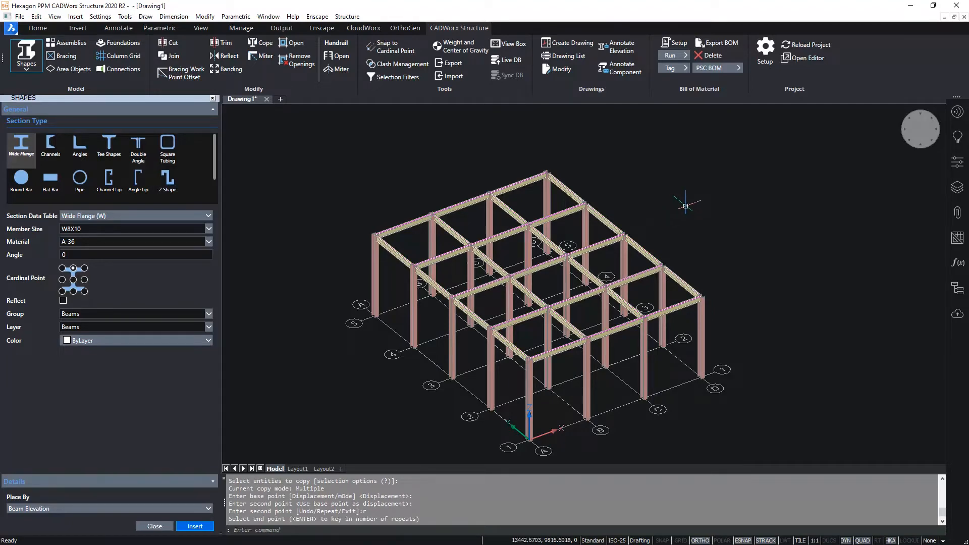
- Close the shape settings and open the plate settings from the area objects
mouse_move(525, 278)
scroll(525, 278, "up", 10)
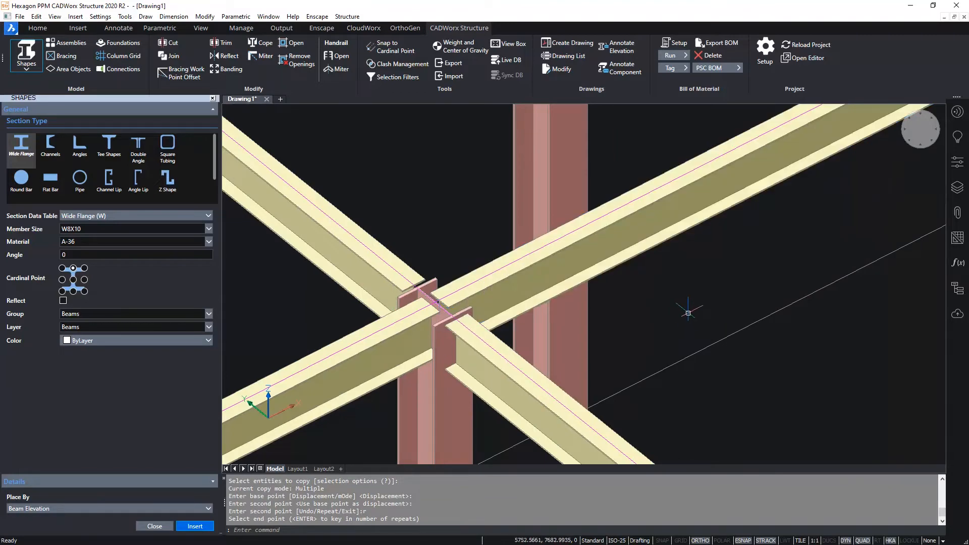
scroll(687, 309, "down", 6)
scroll(687, 308, "down", 5)
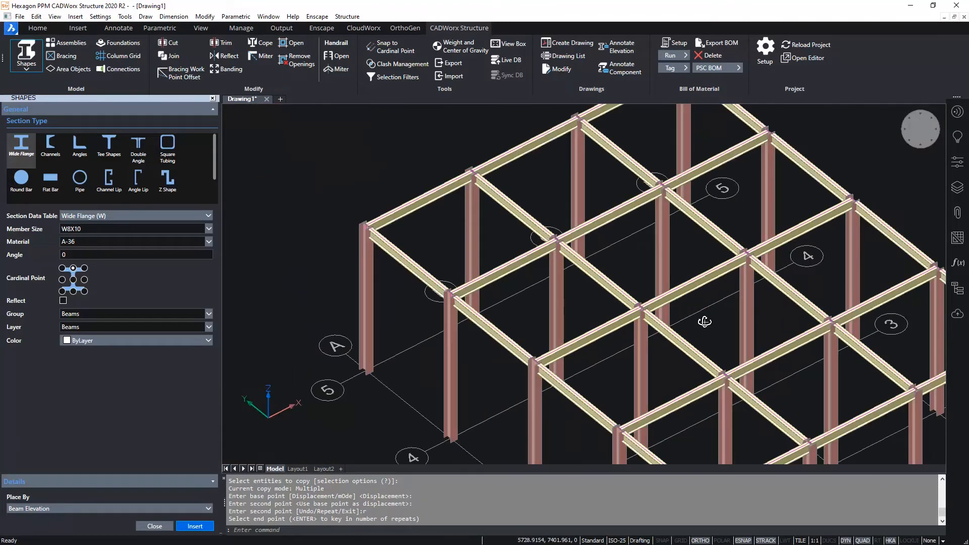
middle_click_drag(687, 308, 579, 282)
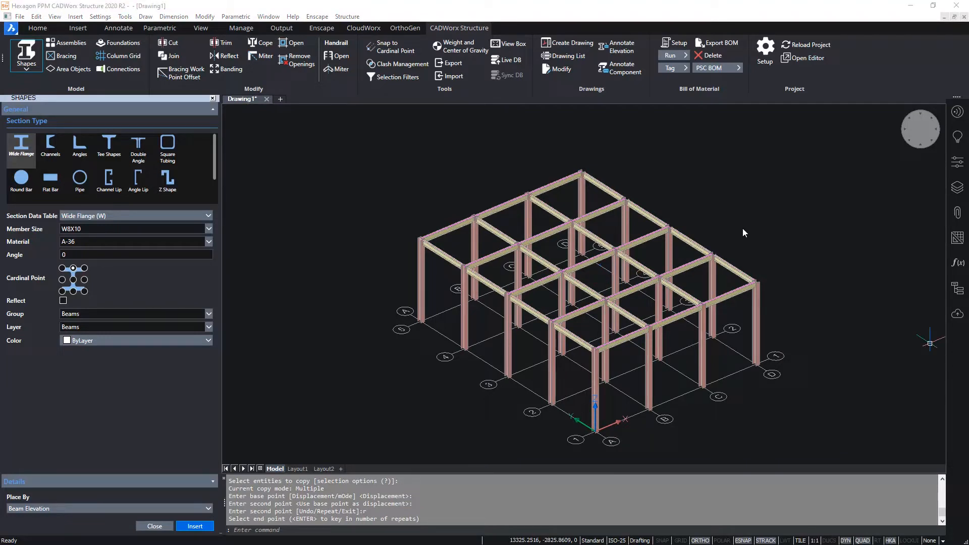
left_click(154, 526)
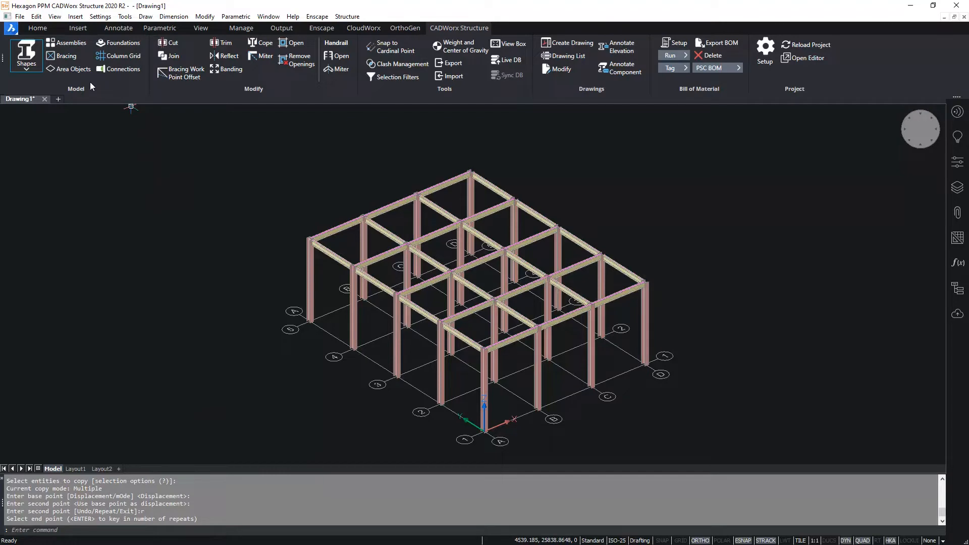
left_click(65, 69)
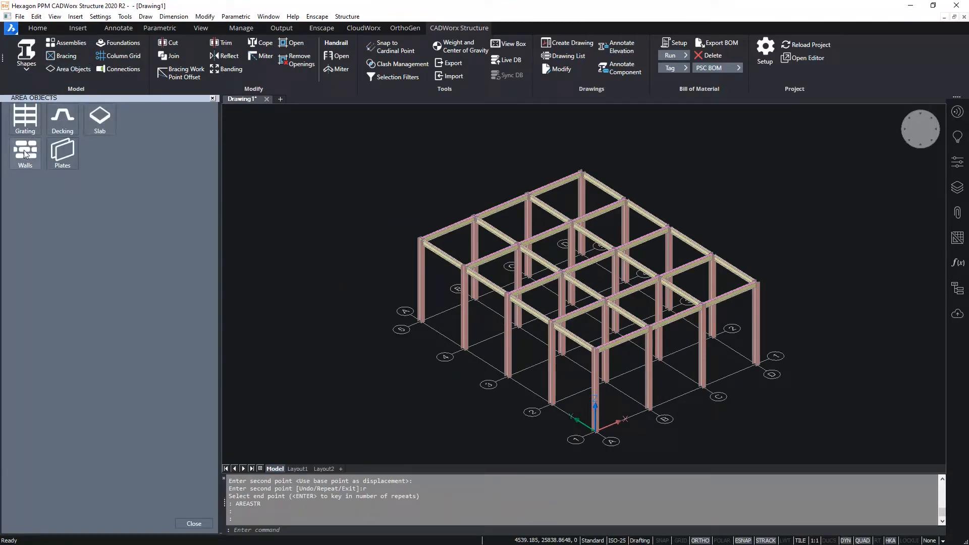
left_click(58, 152)
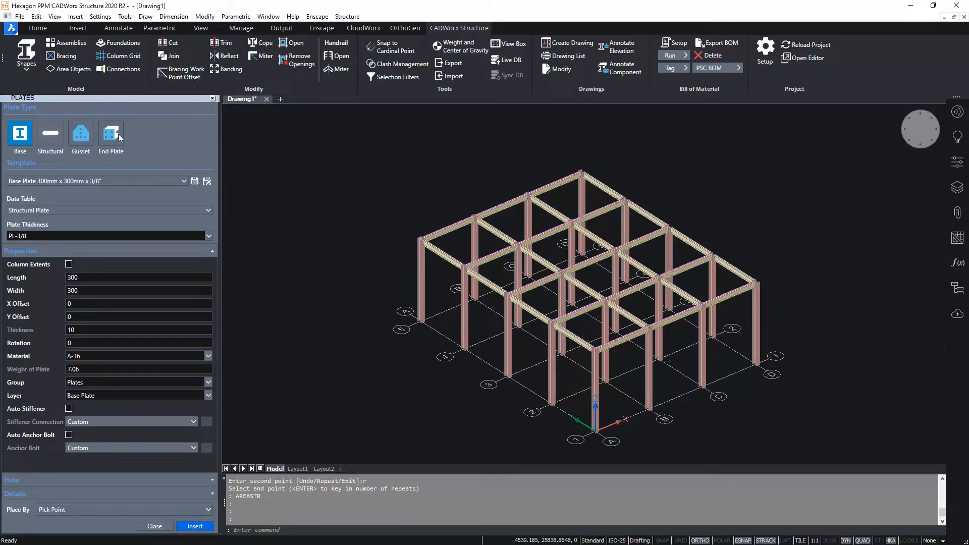
- Examine the available base plate templates and the Properties, Hole and Details settings
left_click(174, 180)
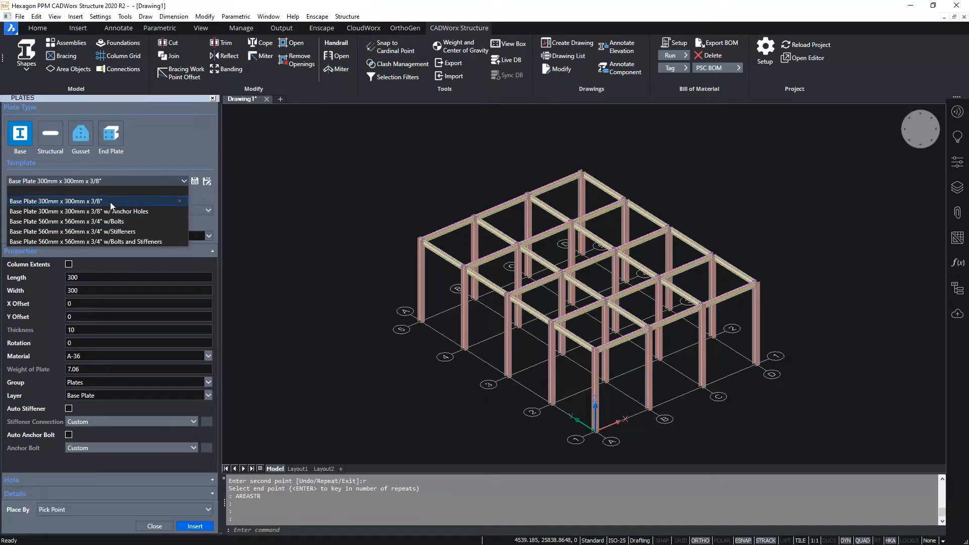
left_click(147, 165)
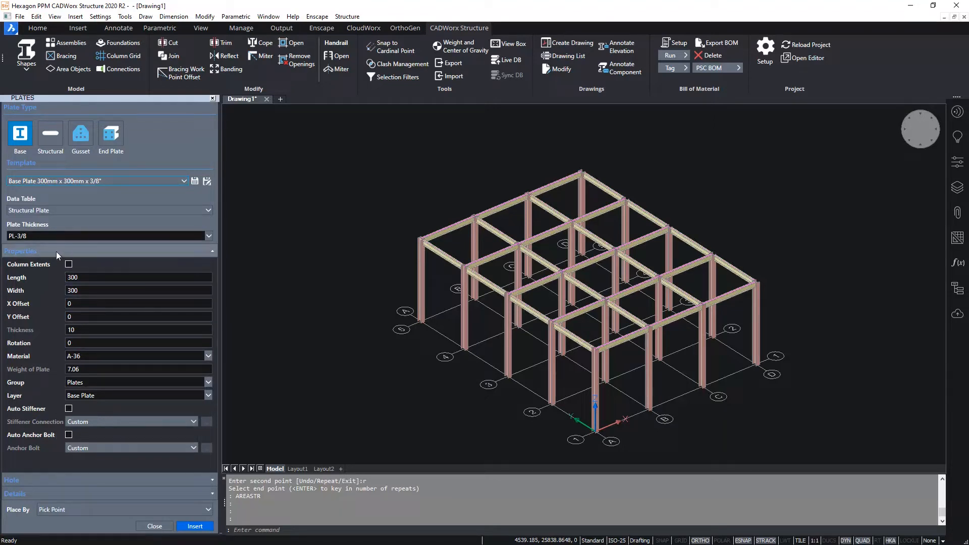
left_click(210, 251)
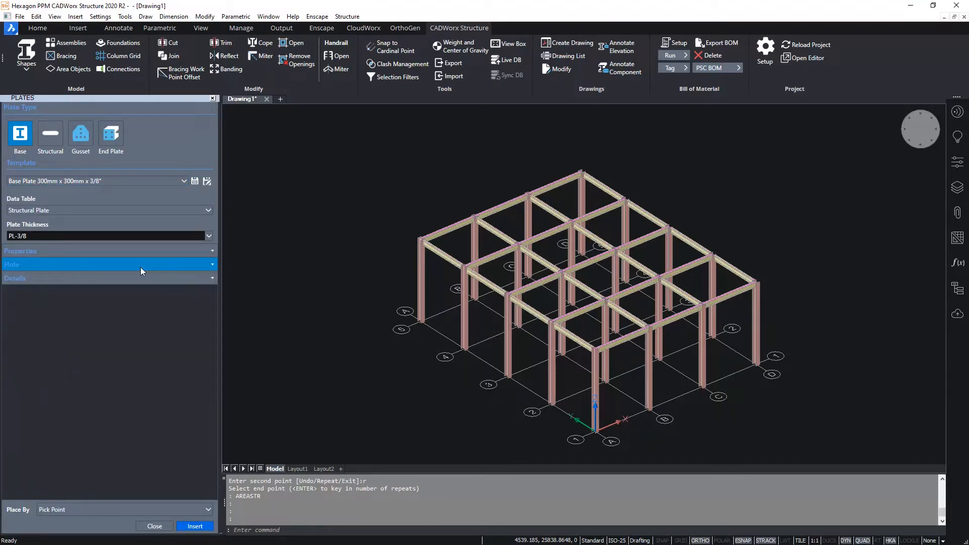
left_click(140, 267)
left_click(126, 264)
left_click(115, 277)
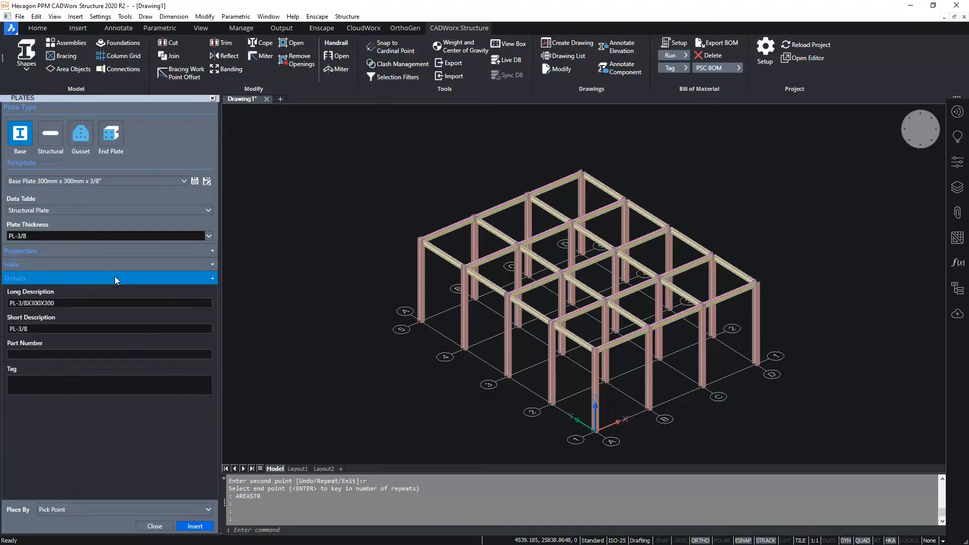
left_click(210, 276)
left_click(209, 250)
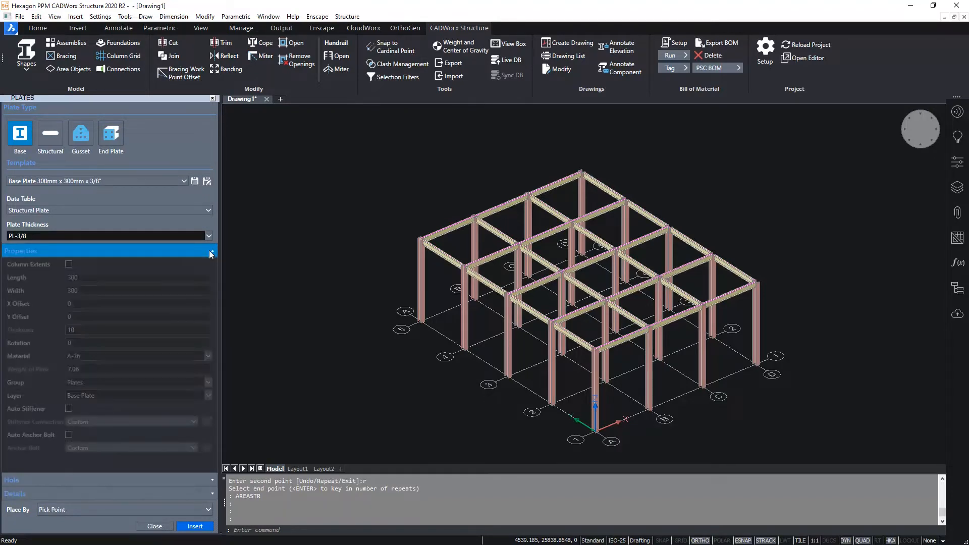
- Choose the blank template for the base plate and enable Column Extents
left_click(126, 181)
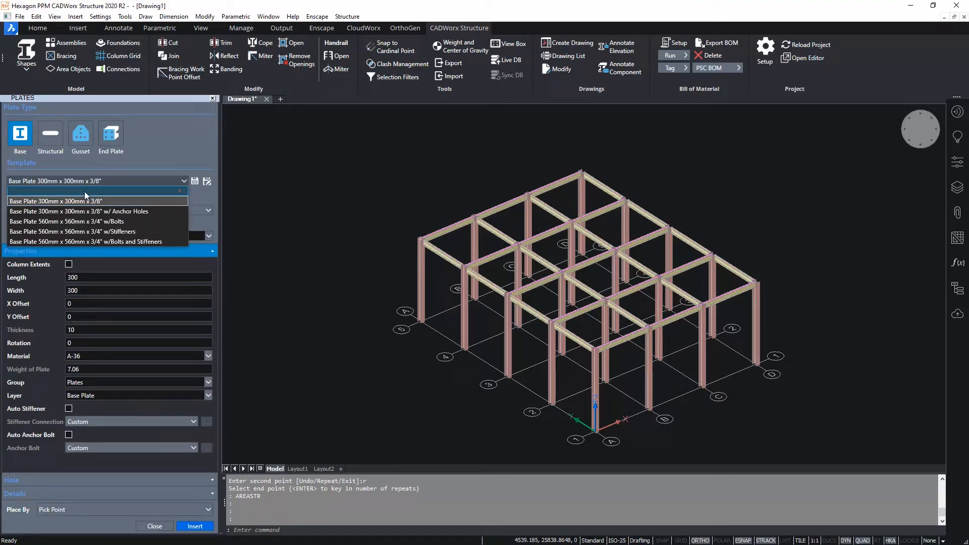
left_click(84, 192)
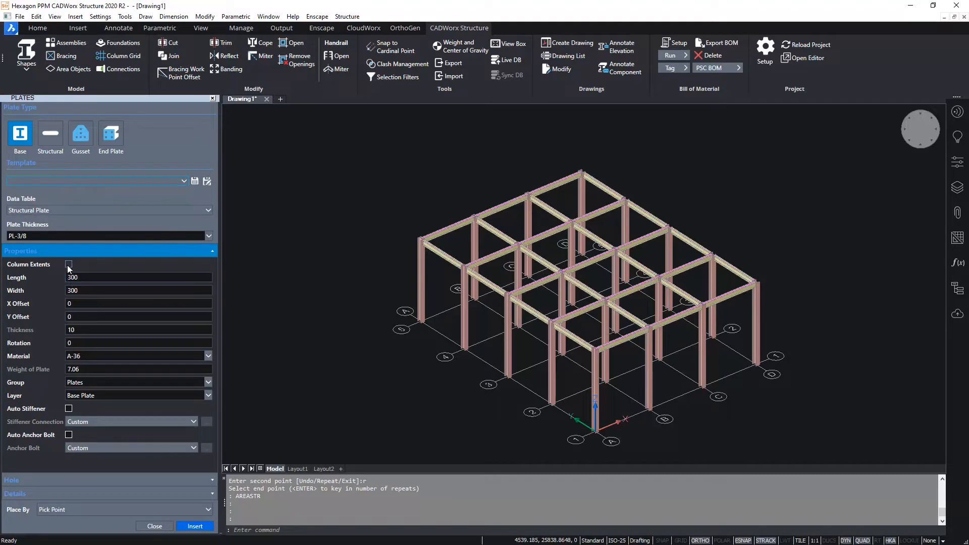
left_click(88, 278)
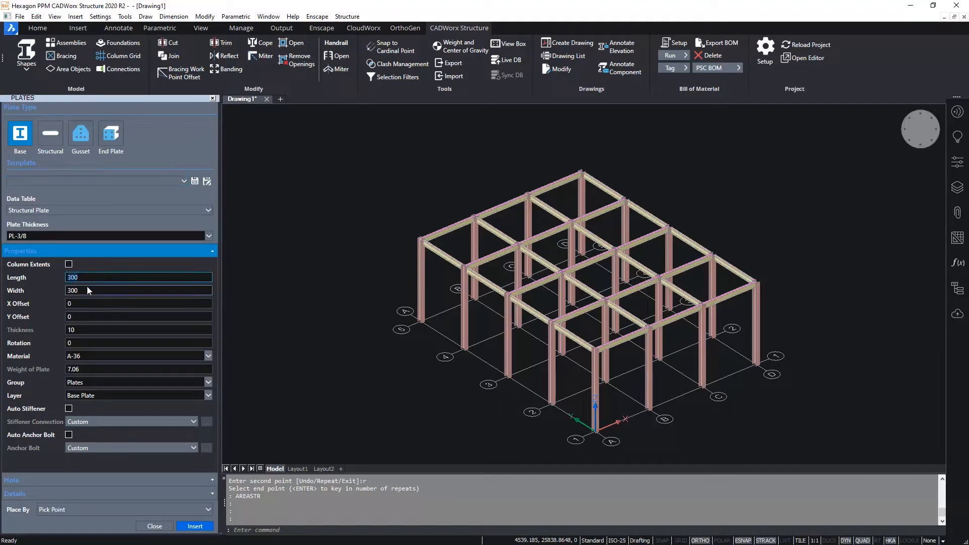
left_click(86, 290)
left_click(69, 264)
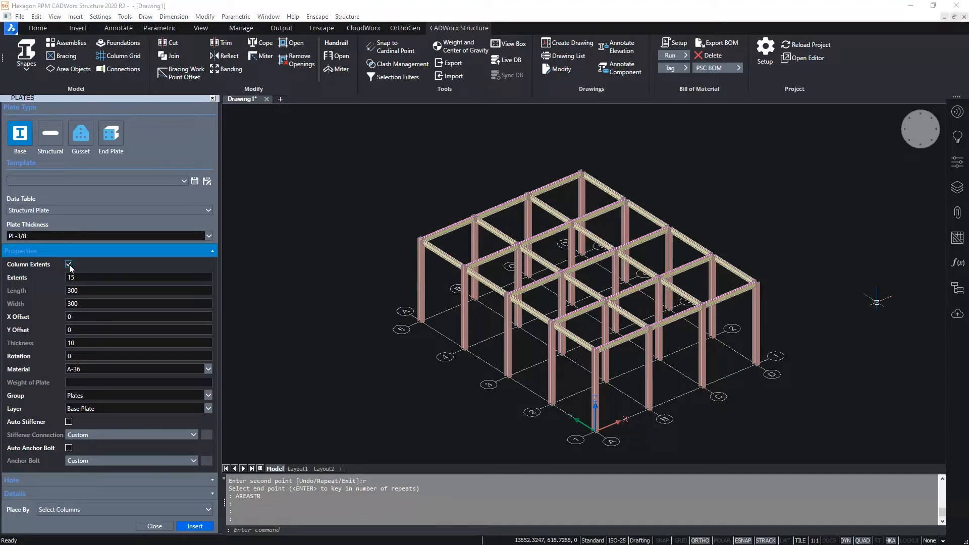
- Set the base plate's extents around the column to 200
left_click(78, 278)
type("200")
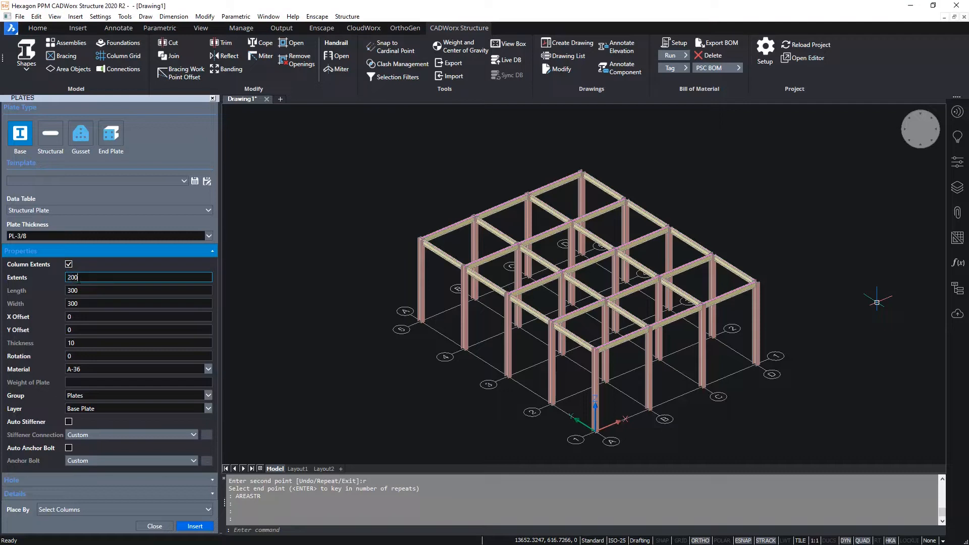
key("Tab")
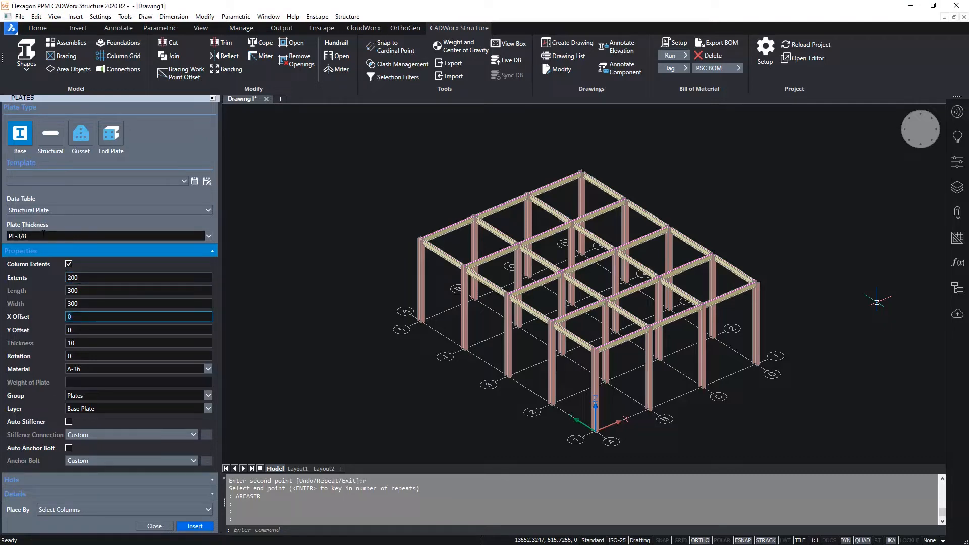
- Set the base plate's thickness to PL-1/2
left_click(208, 235)
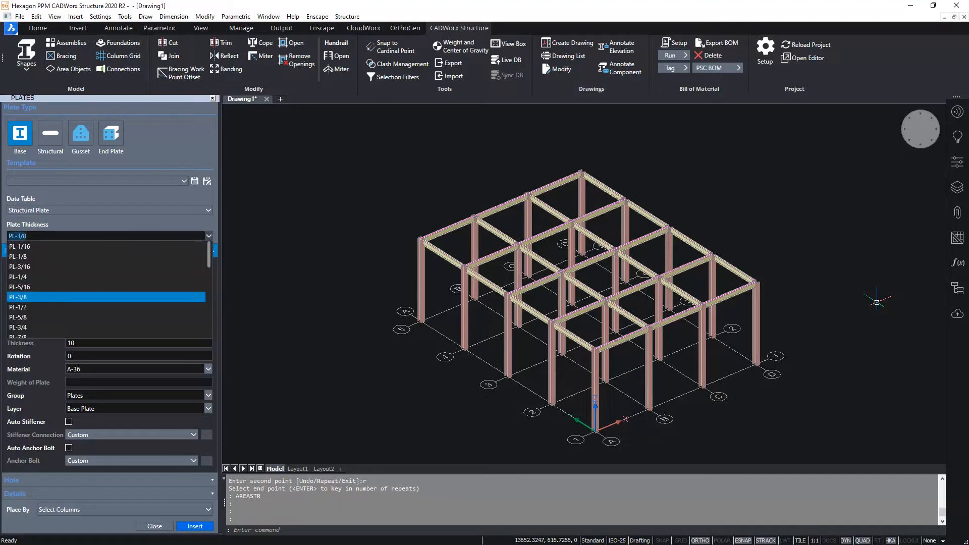
left_click(28, 307)
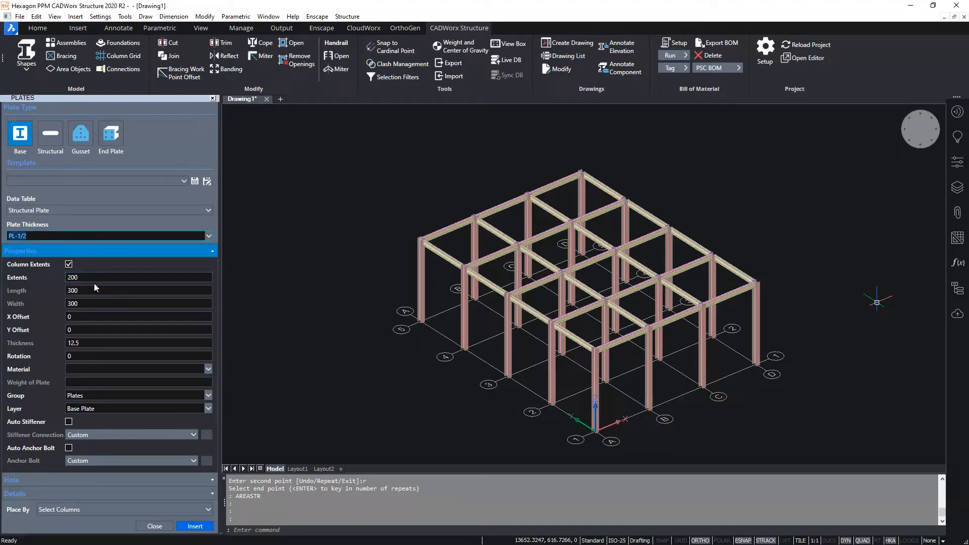
left_click(87, 342)
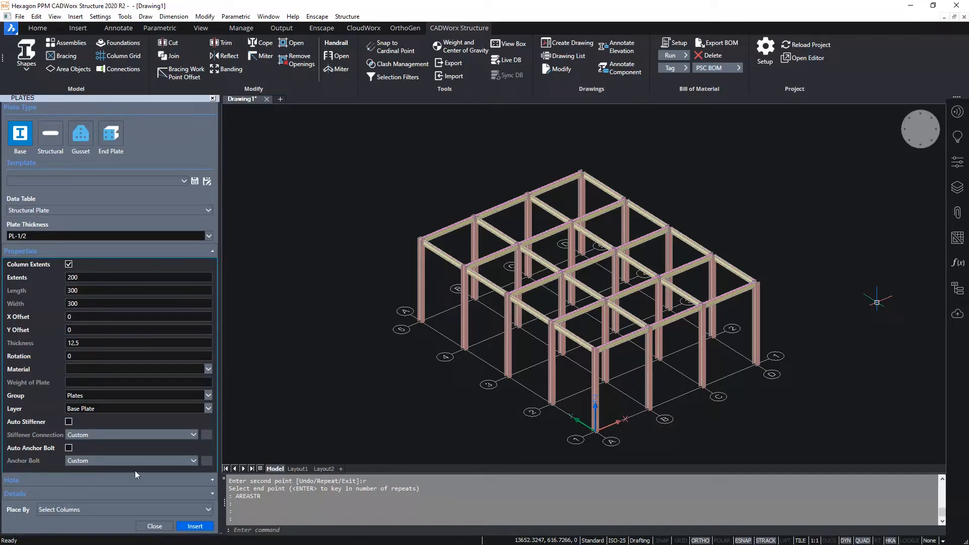
- Set the base plate's hole pattern to row and column spacings of 300 and a hole diameter of 20
left_click(212, 479)
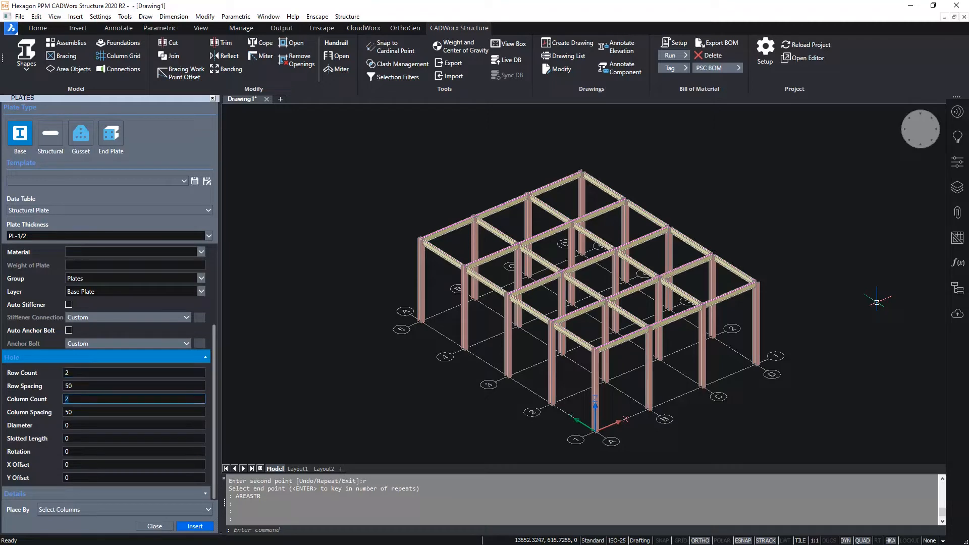
left_click(78, 386)
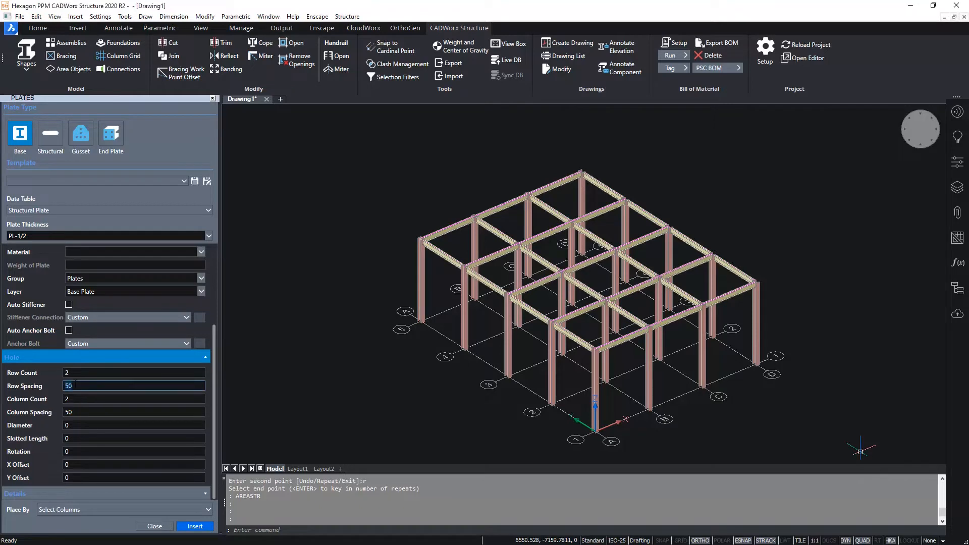
type("300")
key("Tab")
key("Tab")
type("300")
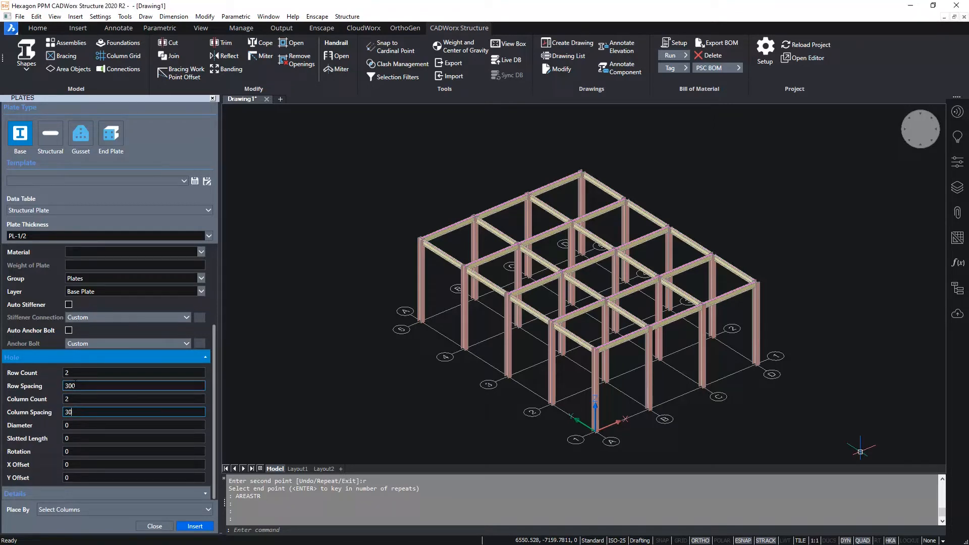
key("Tab")
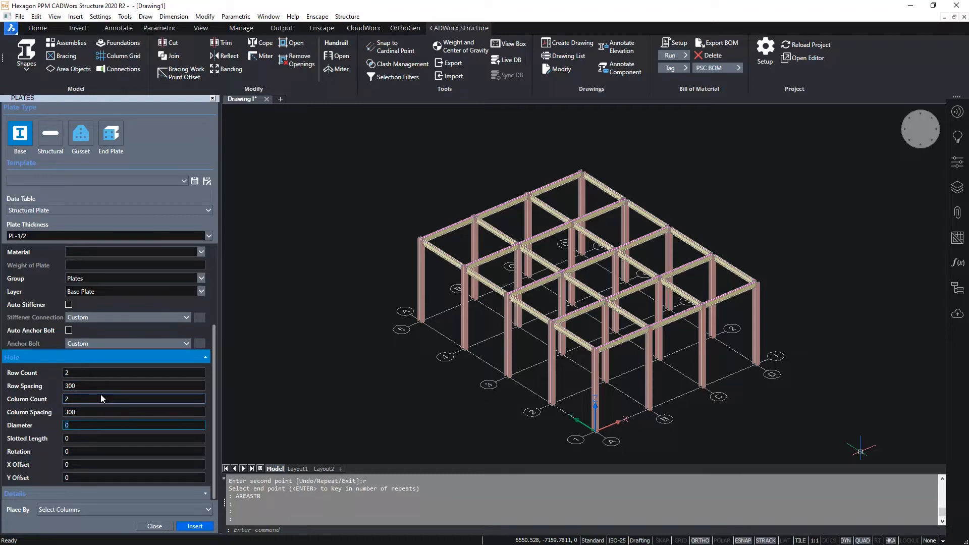
type("20")
key("Tab")
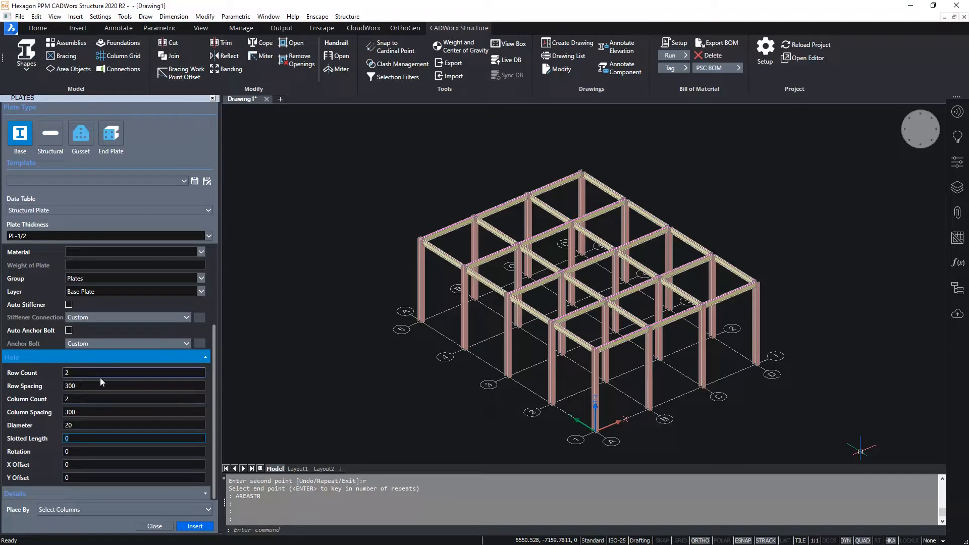
- Insert the base plates with the Select Columns placement on every column of the frame, using the Negative thickness direction
left_click(99, 511)
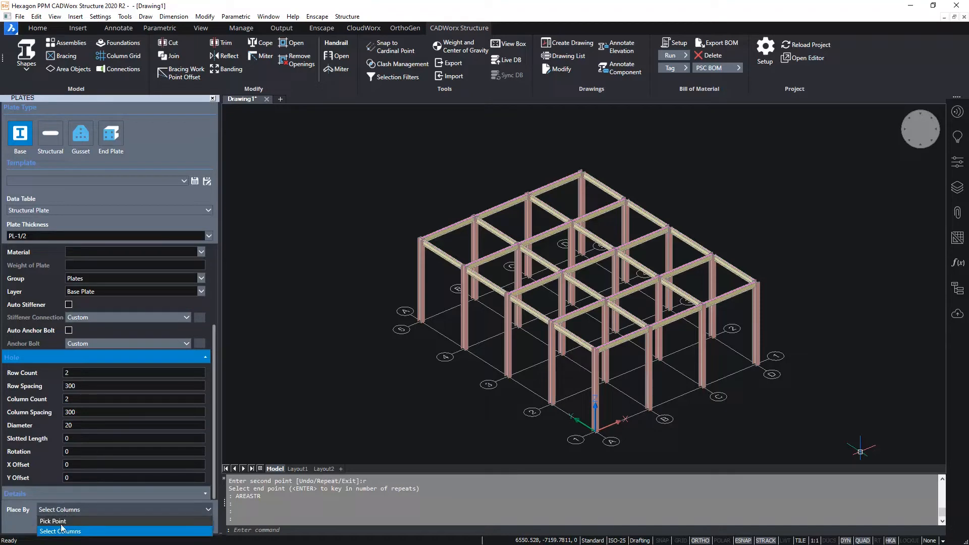
left_click(96, 511)
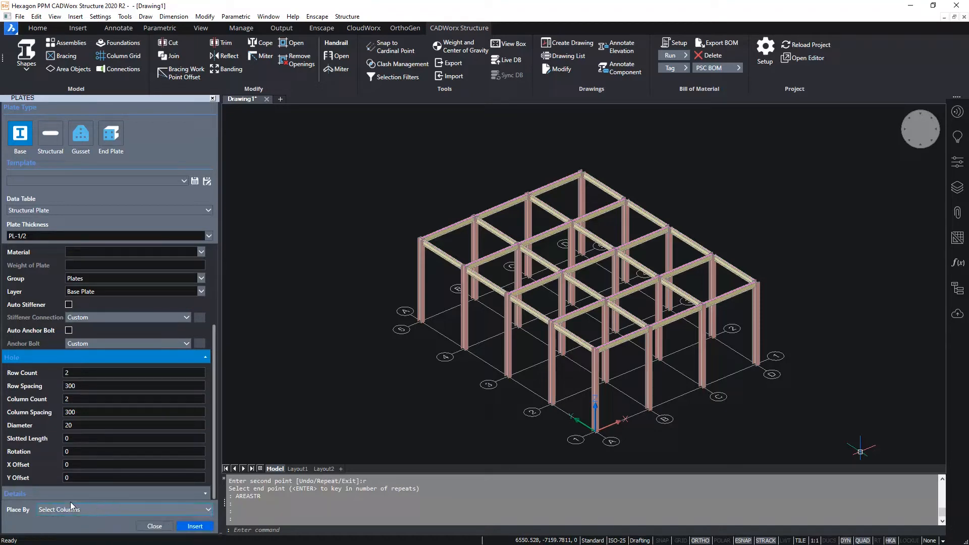
left_click(194, 527)
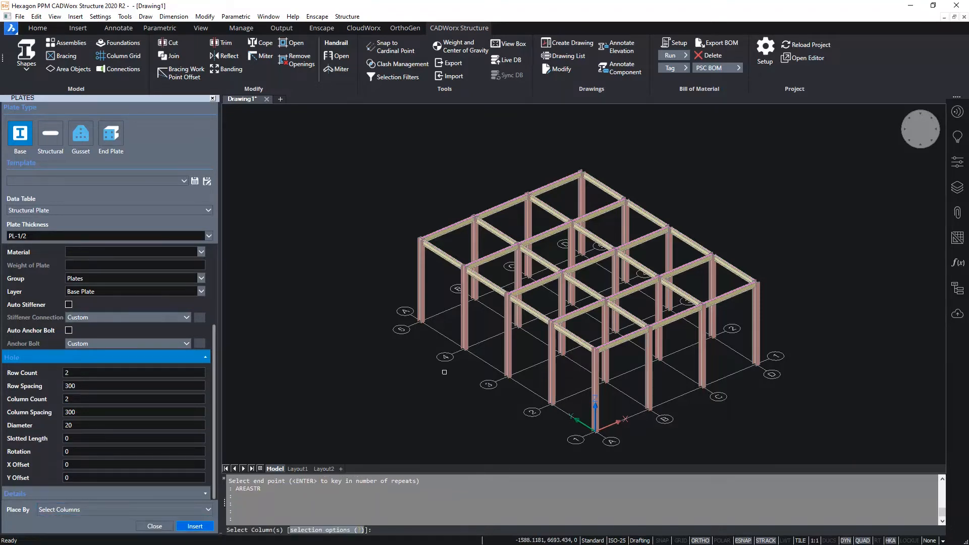
middle_click_drag(485, 339, 634, 303, "shift")
left_click(746, 278)
left_click(344, 315)
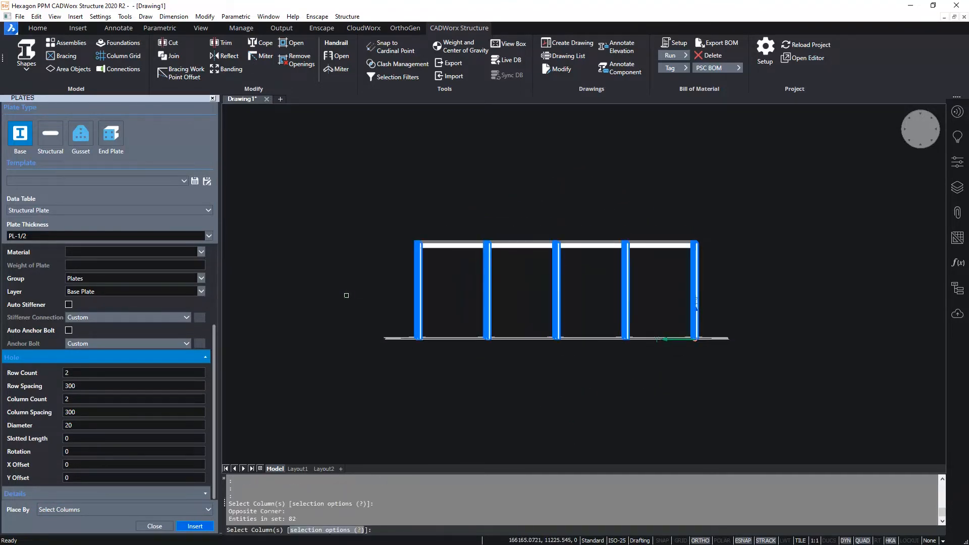
middle_click_drag(783, 303, 777, 333, "shift")
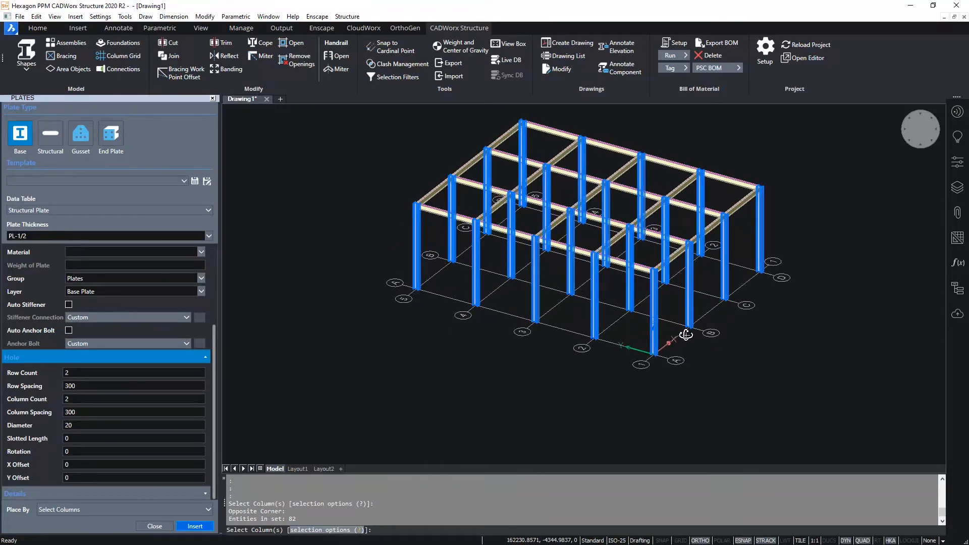
key("Return")
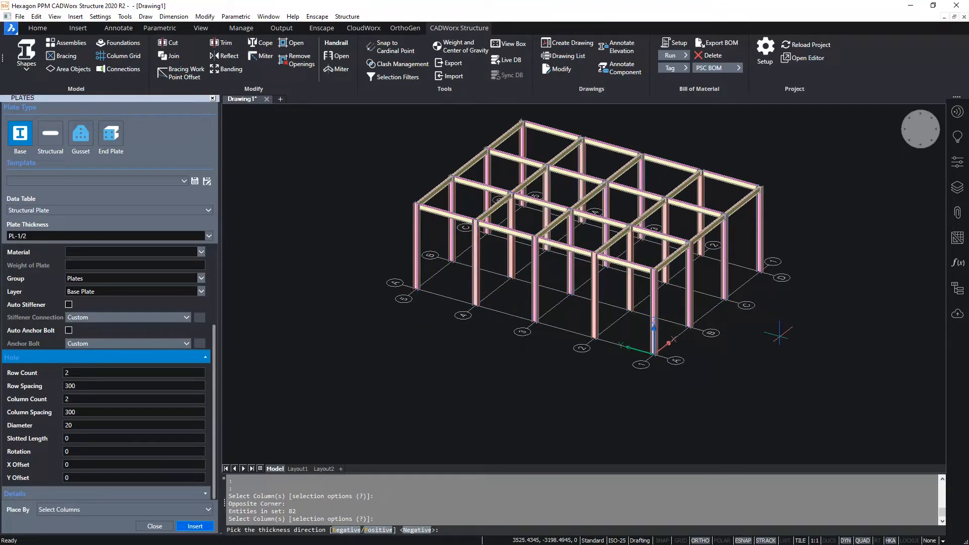
key("Return")
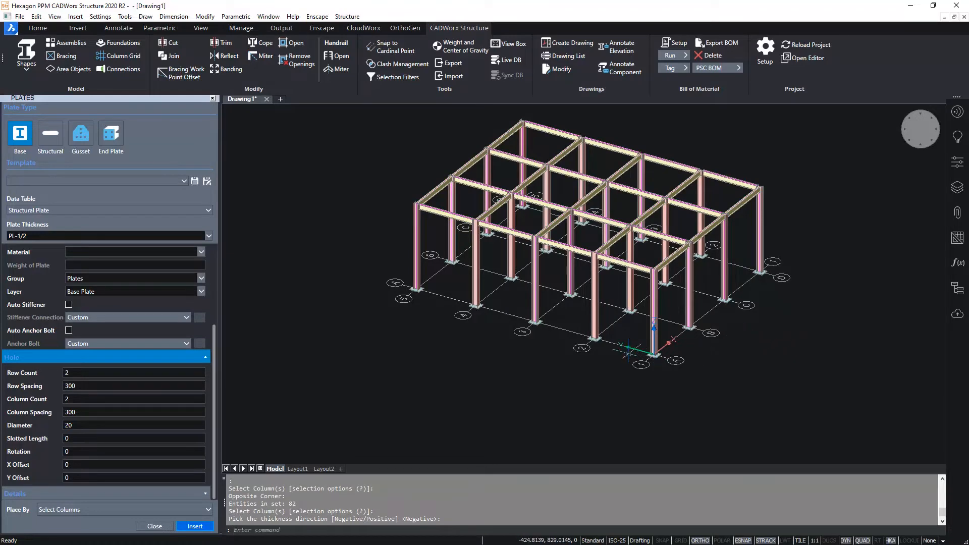
- Inspect the base plates and holes at the column feet, restore the isometric view and close the plate and area object settings
scroll(629, 334, "up", 6)
scroll(629, 334, "up", 4)
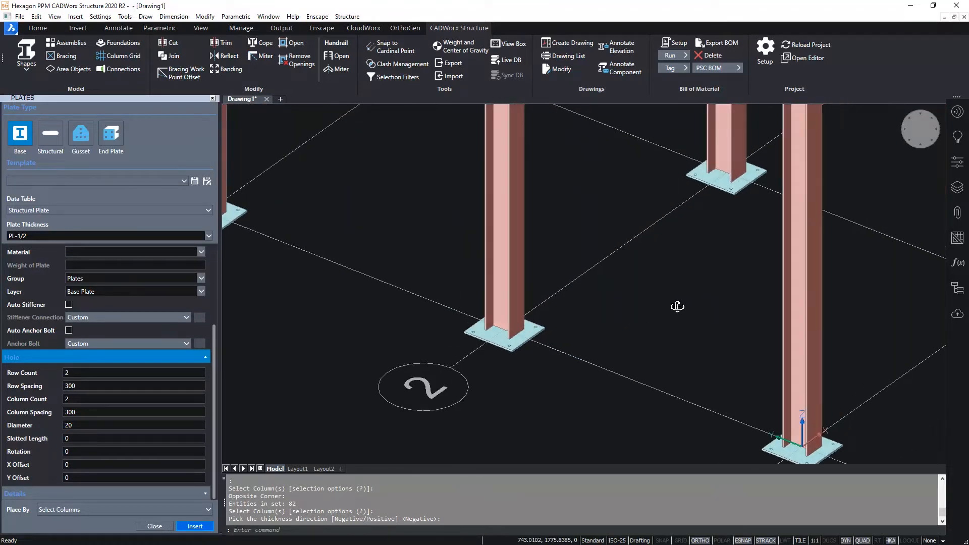
scroll(556, 309, "down", 6)
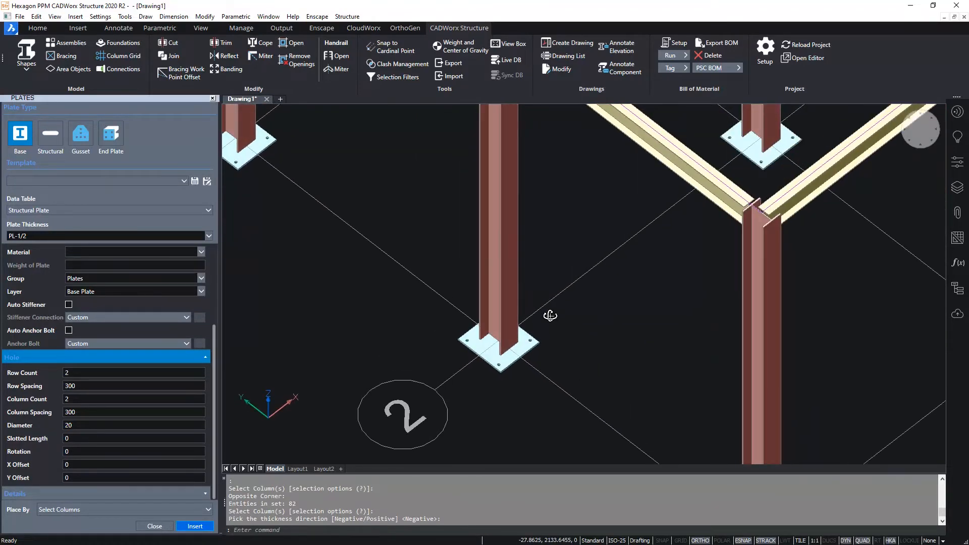
middle_click_drag(601, 358, 588, 307)
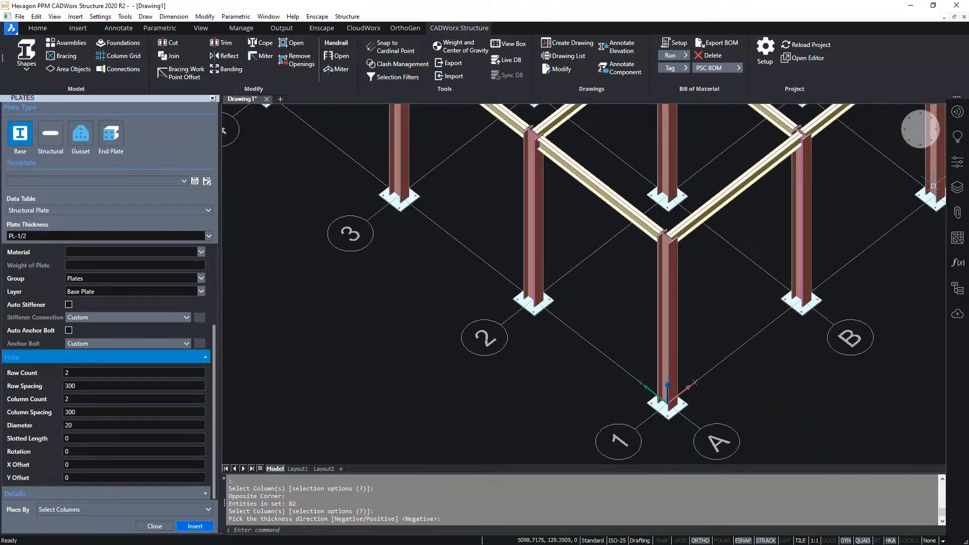
left_click(907, 141)
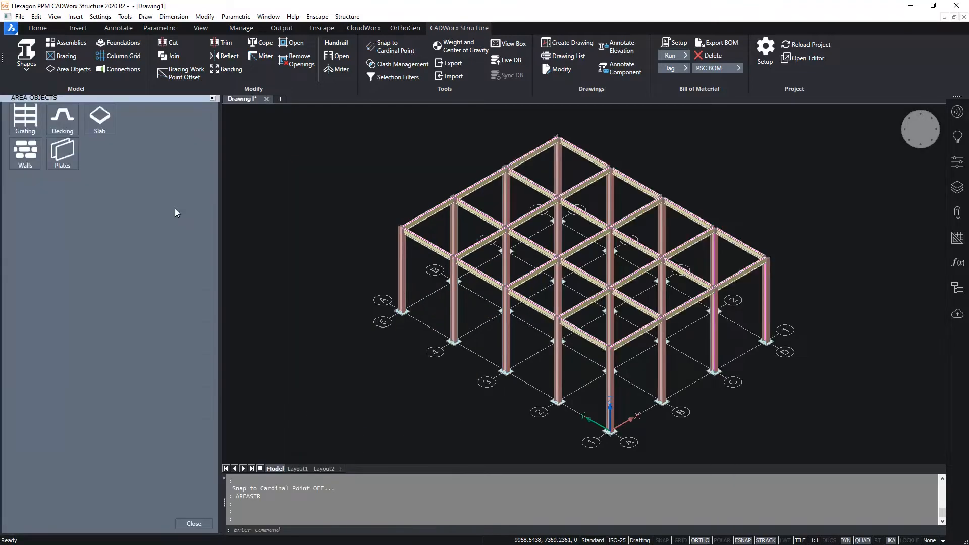
left_click(194, 527)
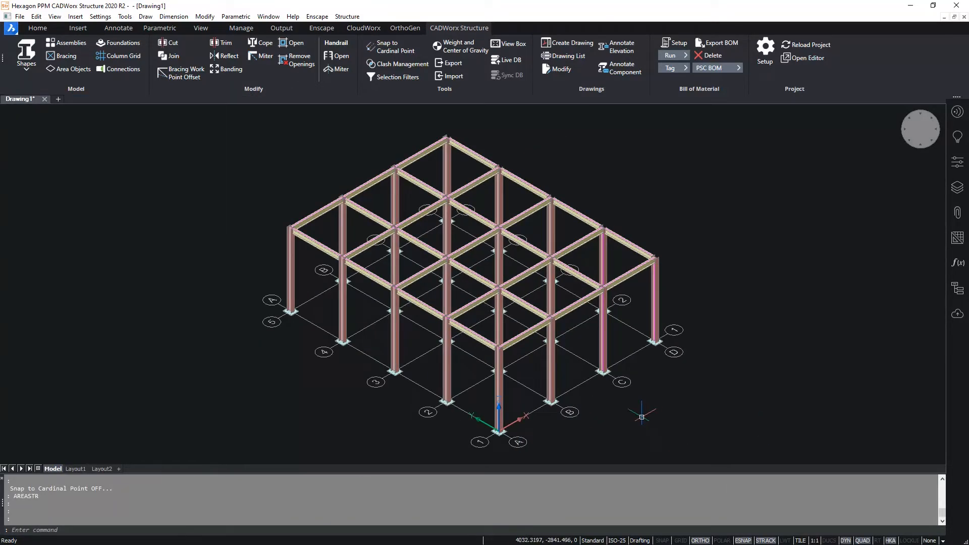
- Copy the four columns on grid line 1 with their base plates 1500 outward from the frame, away from grid line 2
scroll(603, 395, "up", 5)
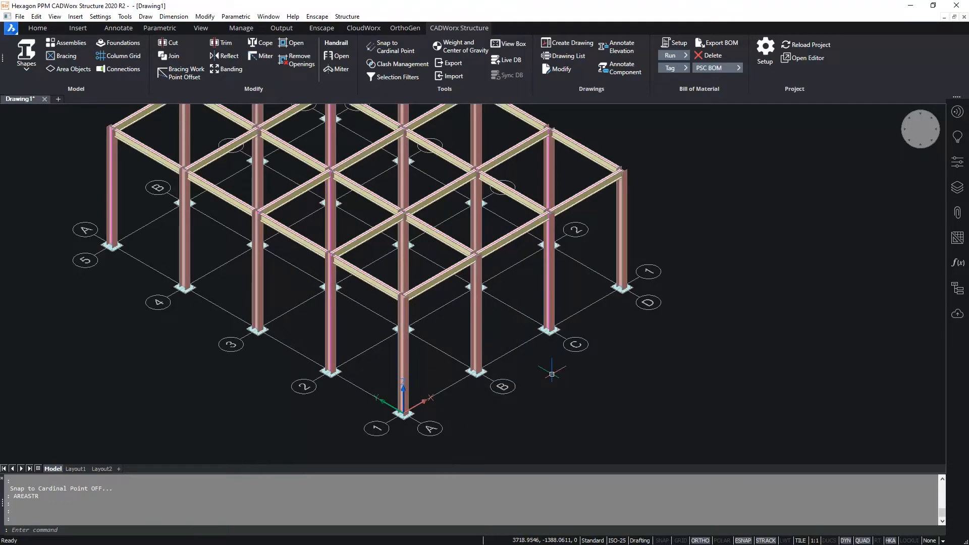
left_click(549, 263)
left_click(628, 226)
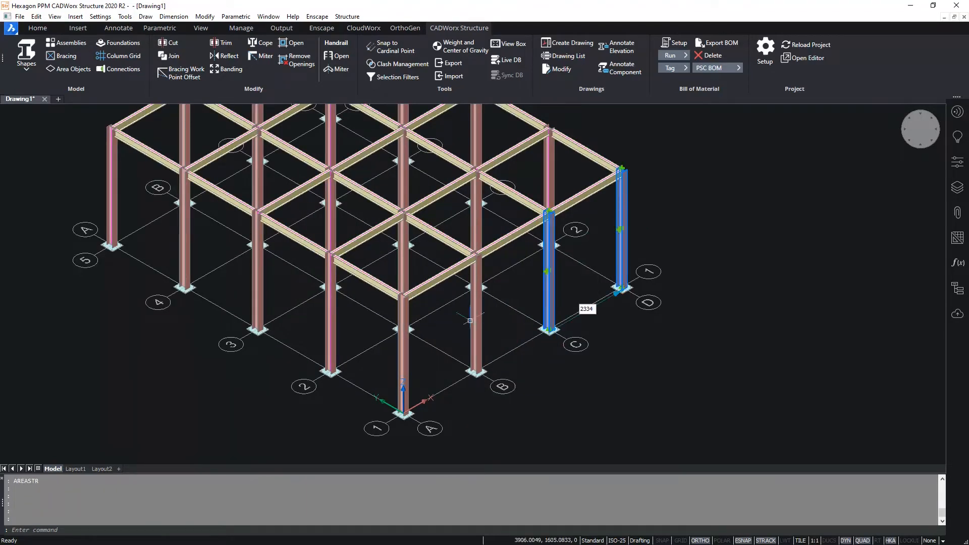
left_click(478, 312)
left_click(400, 353)
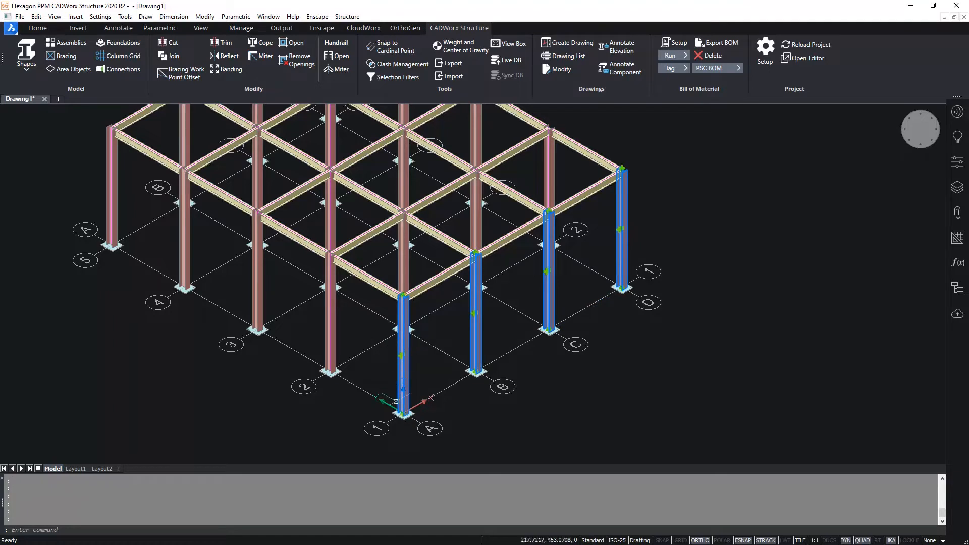
left_click(403, 415)
left_click(476, 374)
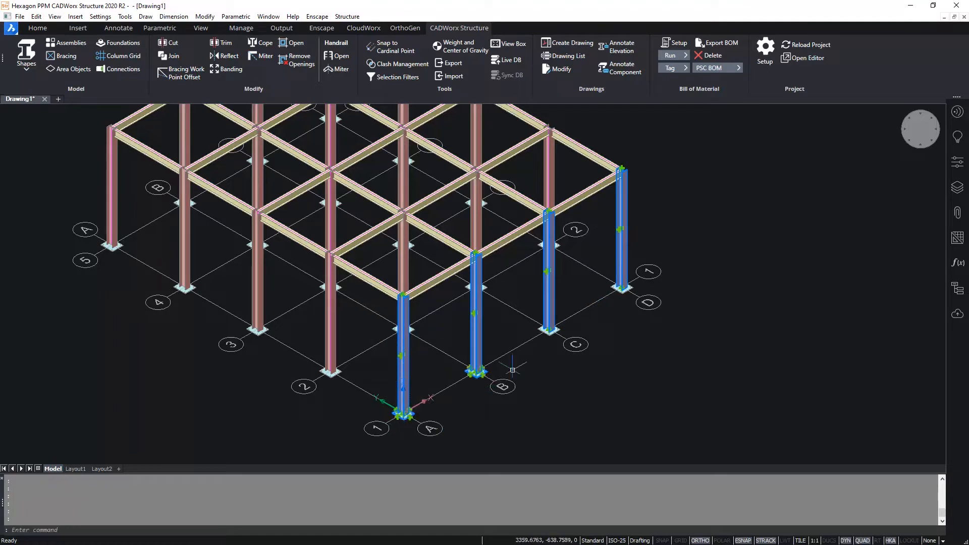
left_click(549, 331)
left_click(621, 290)
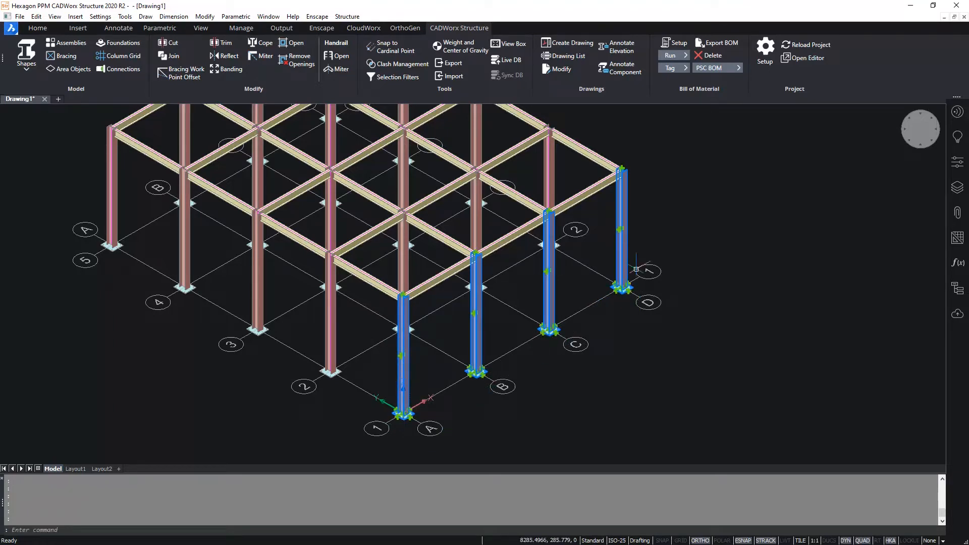
right_click(618, 251)
left_click(639, 258)
left_click(674, 218)
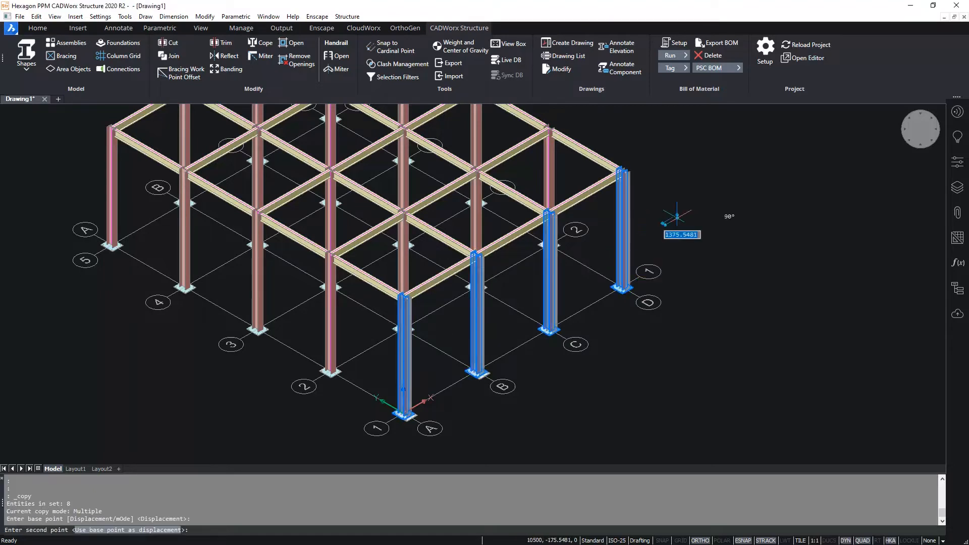
type("1500")
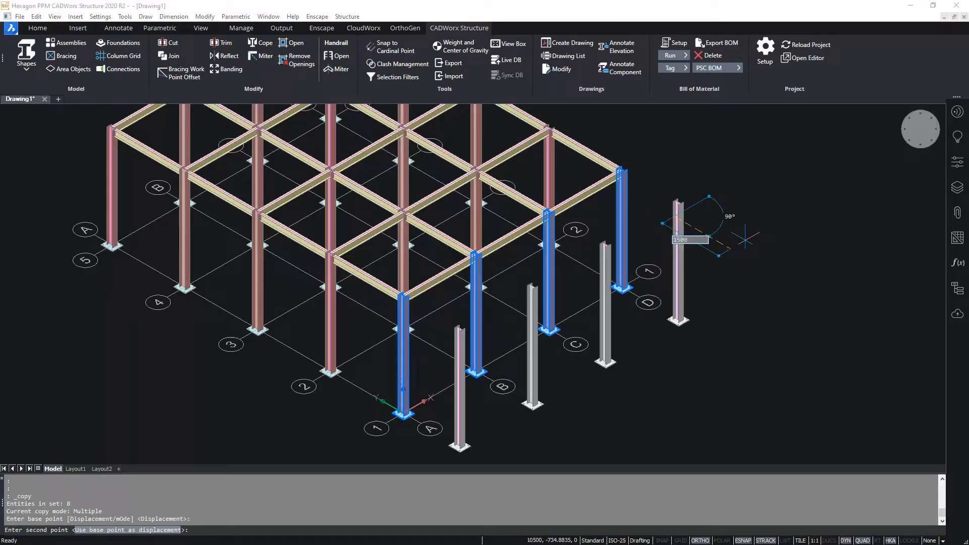
key("Return")
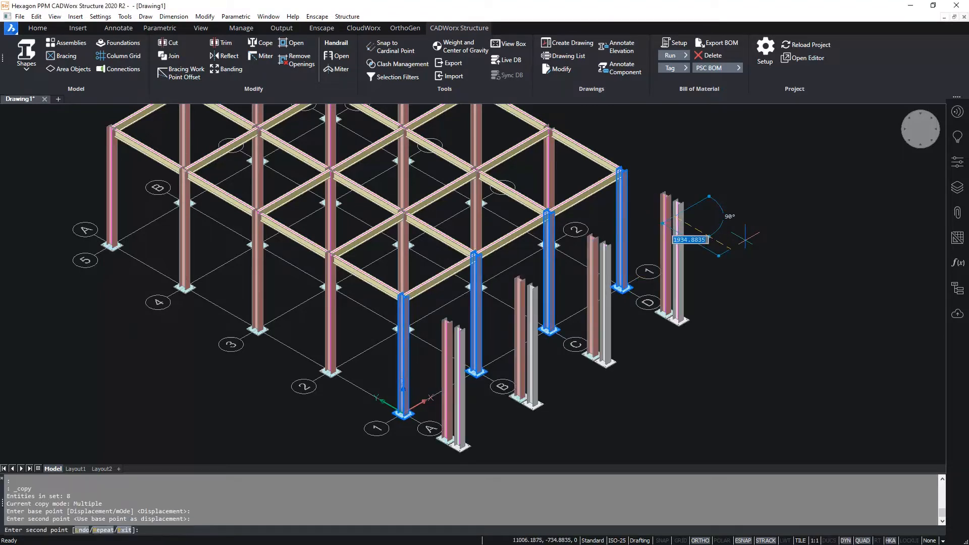
key("Return")
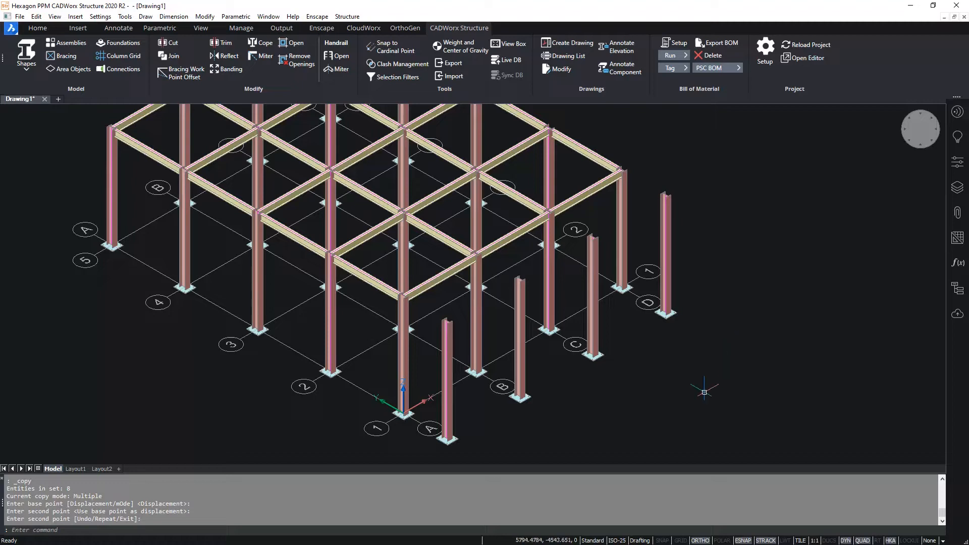
- Turn on Snap to Cardinal Point and set the W8X10 wide flange beam to Pick Point placement
left_click(389, 47)
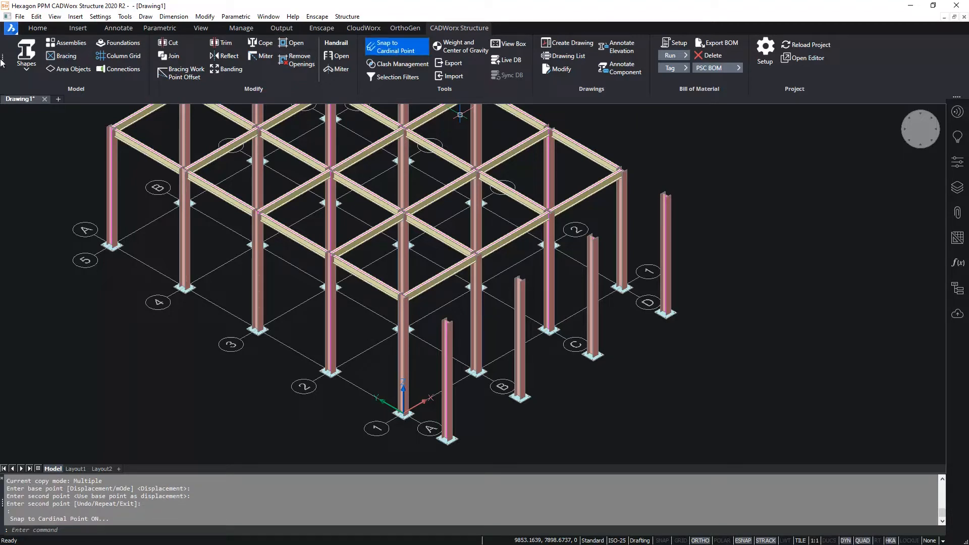
left_click(26, 51)
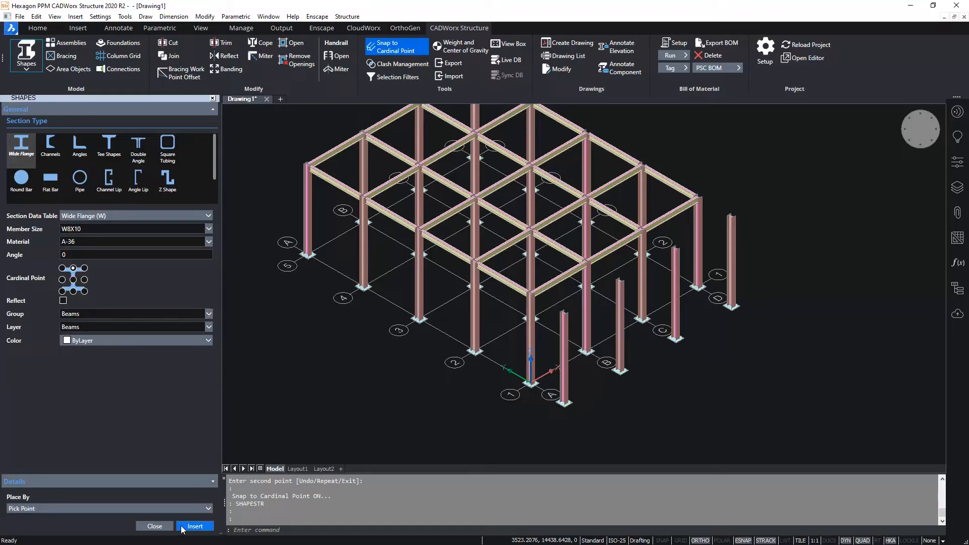
left_click(76, 505)
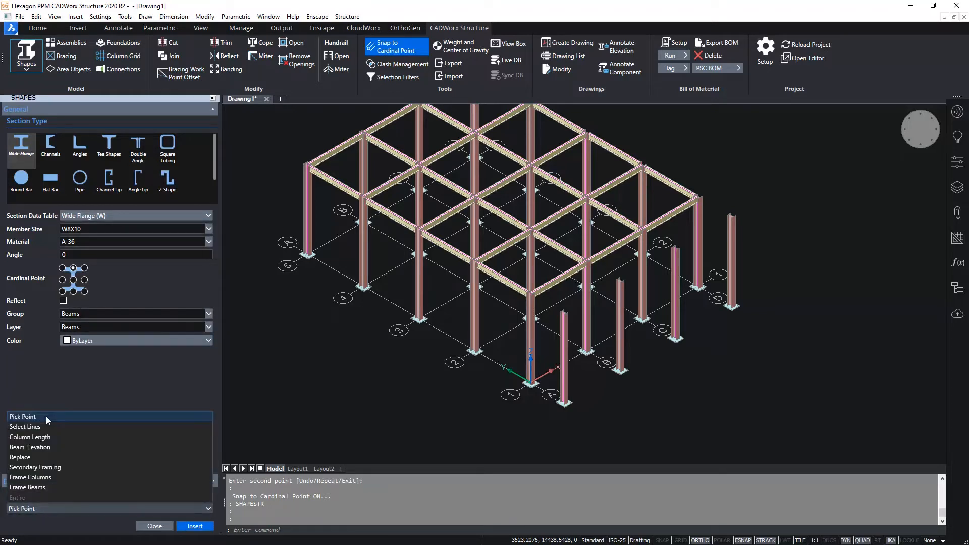
left_click(47, 416)
- Insert W8X10 beams at the column tops from column D1 to outer column D, on to outer column C and back to column C1
left_click(200, 528)
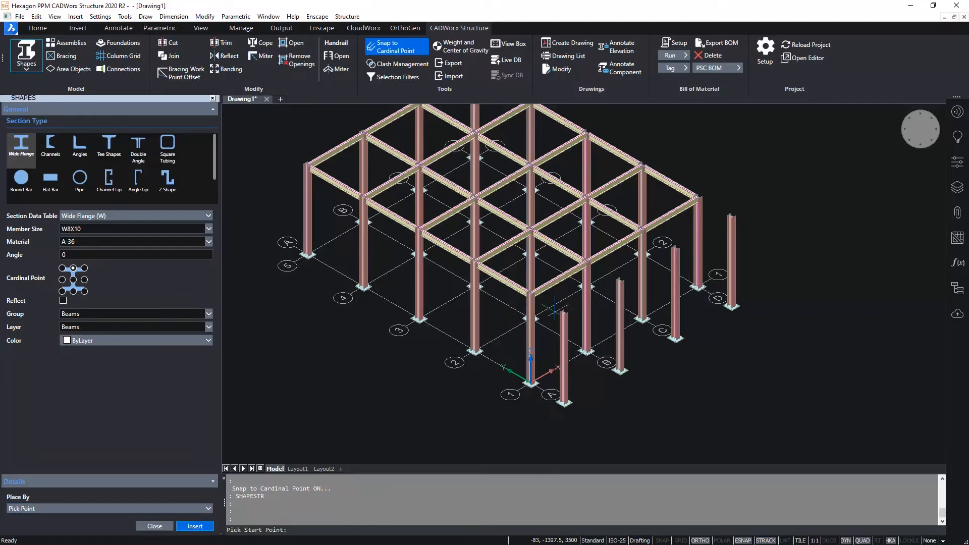
scroll(510, 216, "down", 3)
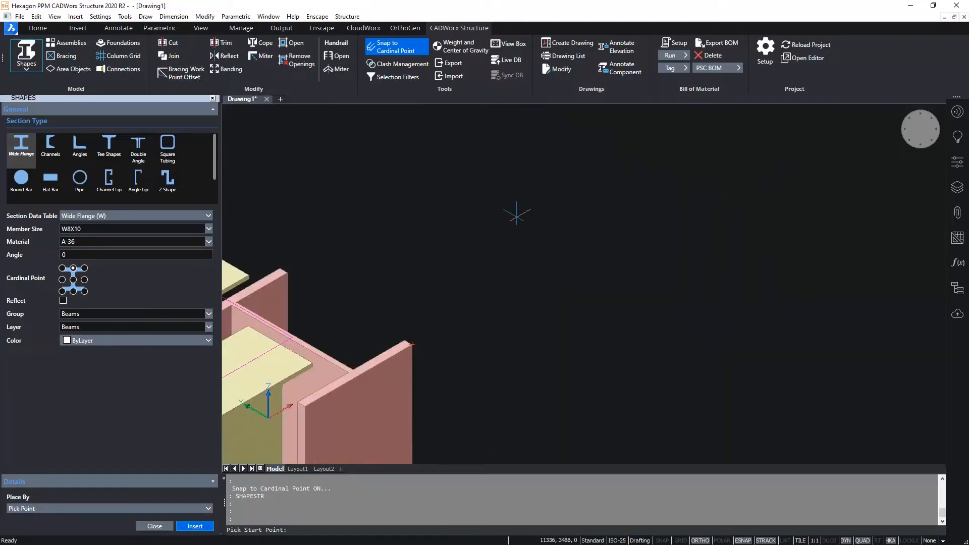
scroll(525, 228, "up", 5)
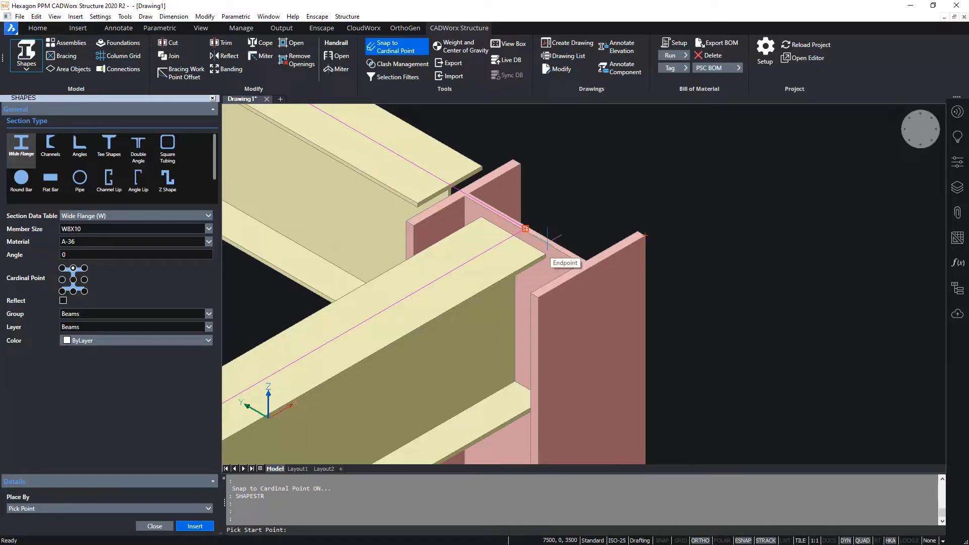
left_click(547, 238)
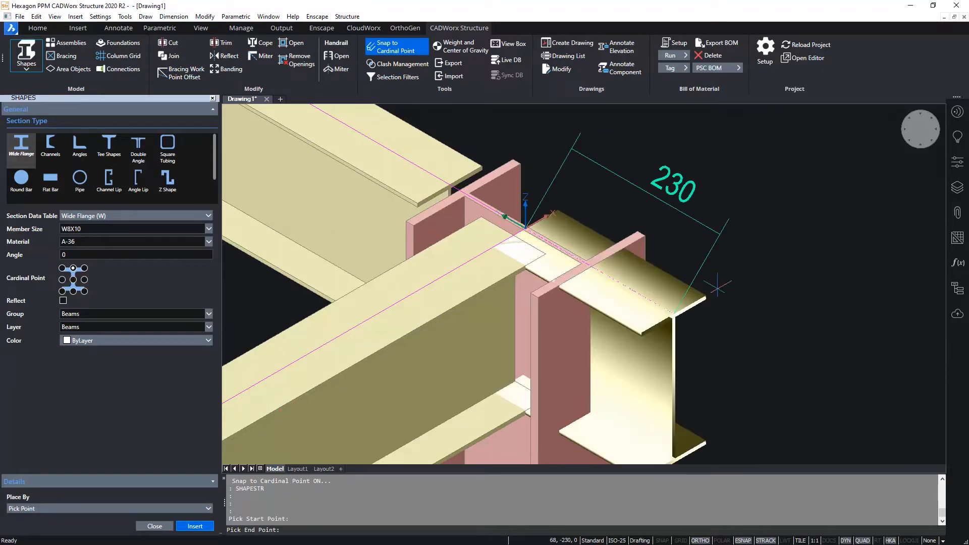
scroll(656, 252, "down", 4)
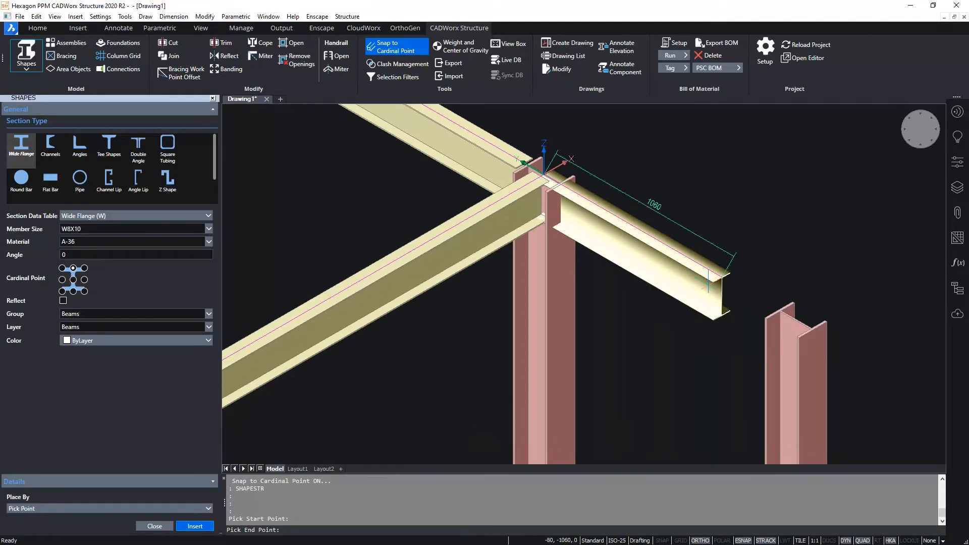
left_click(797, 320)
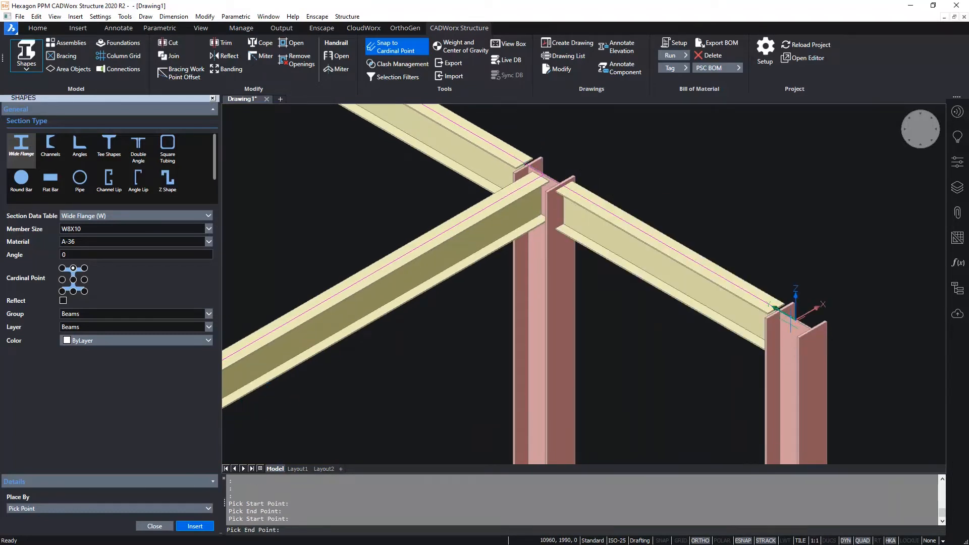
middle_click_drag(653, 381, 798, 156)
scroll(798, 157, "down", 2)
left_click(600, 285)
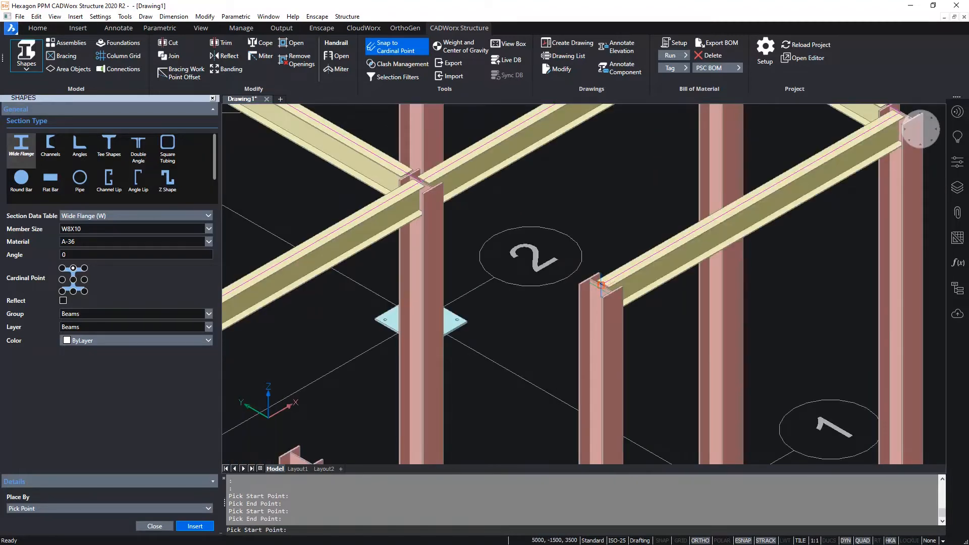
left_click(600, 285)
left_click(419, 181)
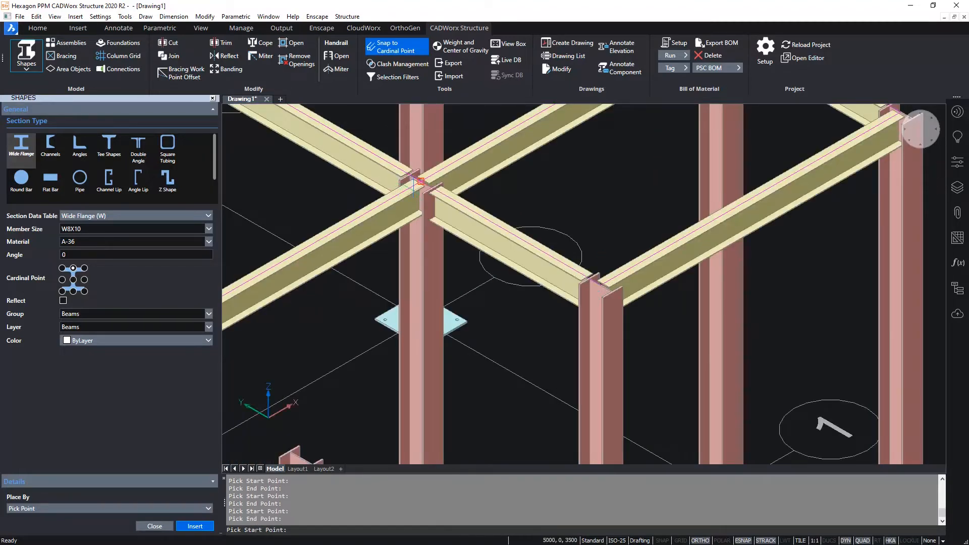
- Insert a W8X10 beam between the midpoints of the outer columns on lines C and D
scroll(614, 309, "down", 4)
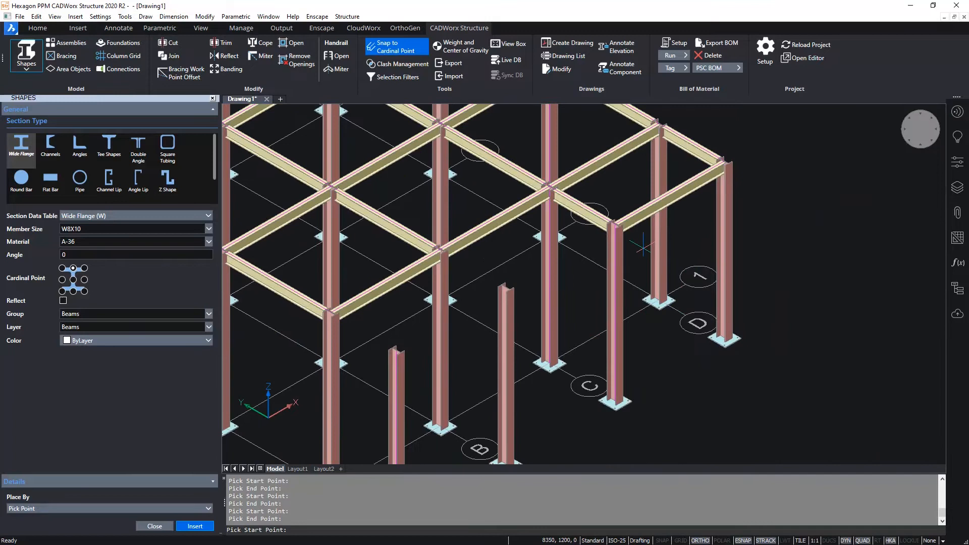
left_click(615, 310)
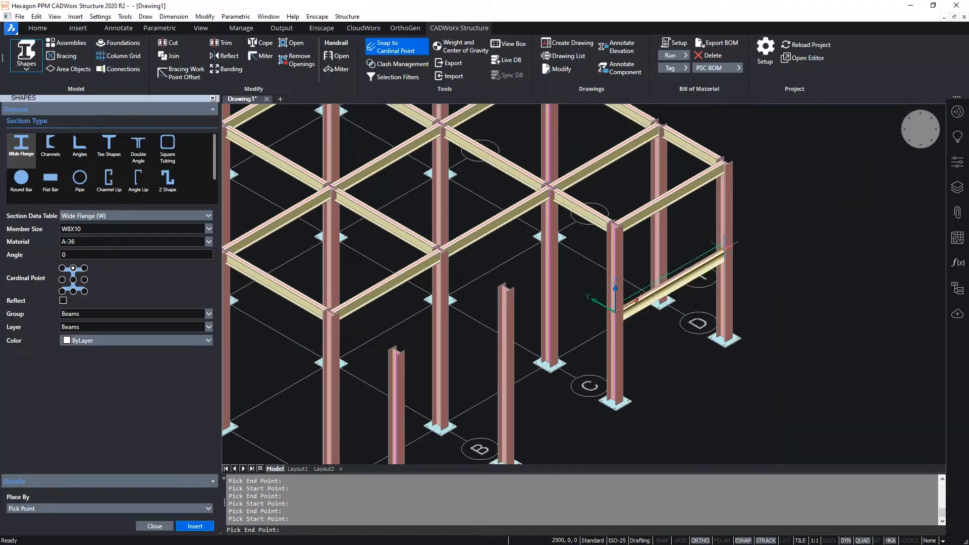
left_click(724, 247)
key("Escape")
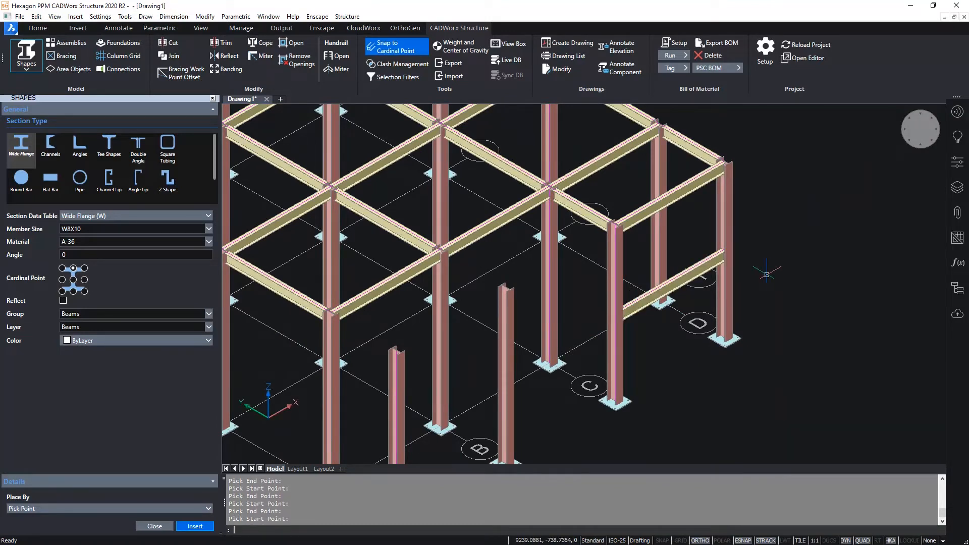
- Shorten the outer column on line B down to the midpoint height of frame column B1
middle_click_drag(559, 383, 671, 297)
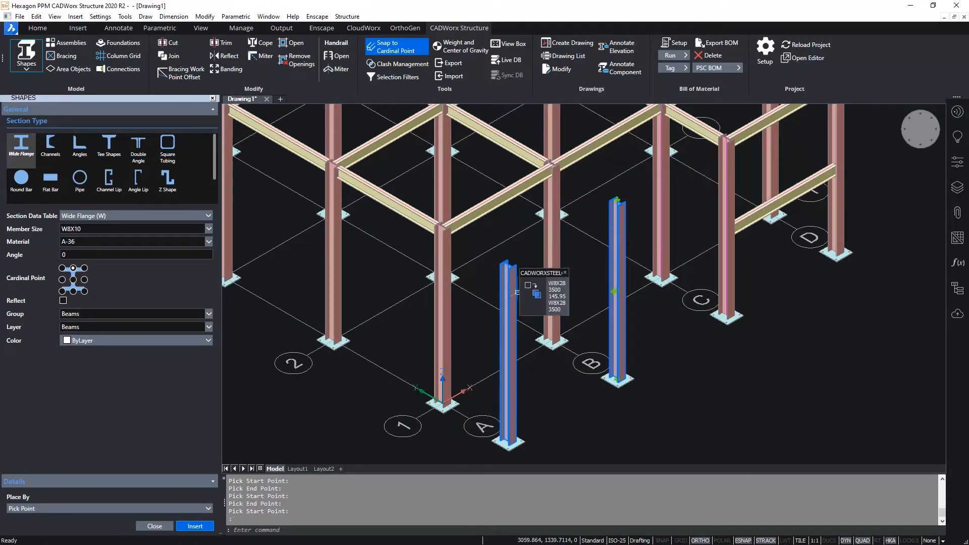
scroll(626, 201, "up", 5)
left_click(603, 196)
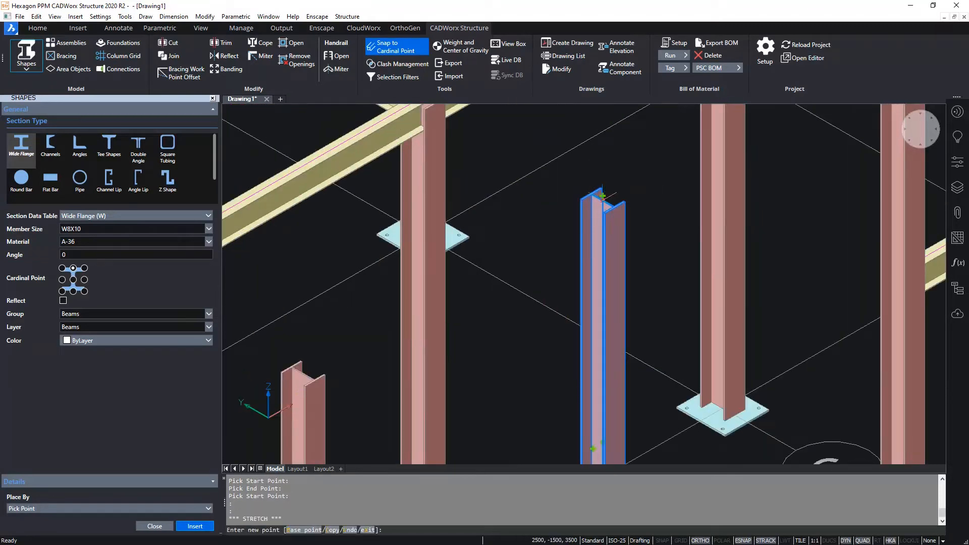
scroll(603, 274, "down", 5)
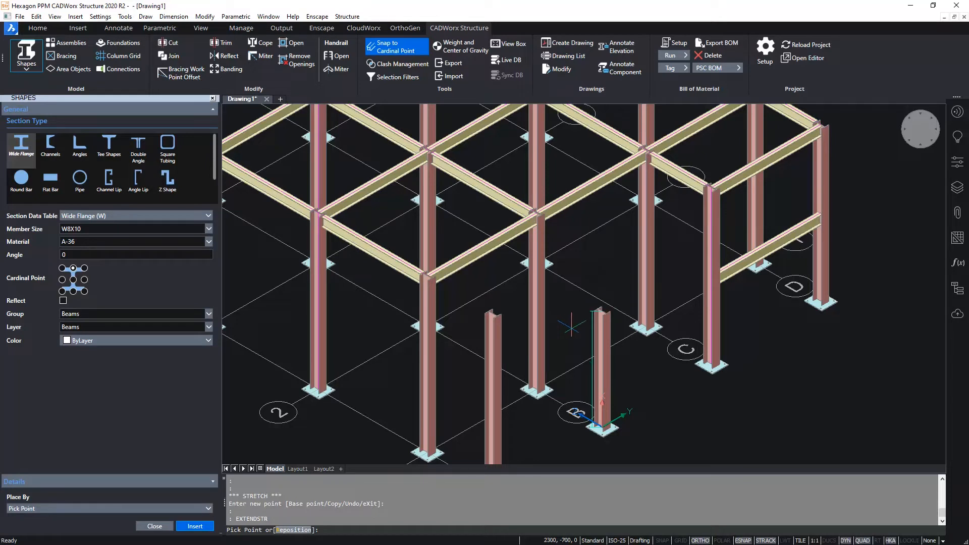
left_click(538, 303)
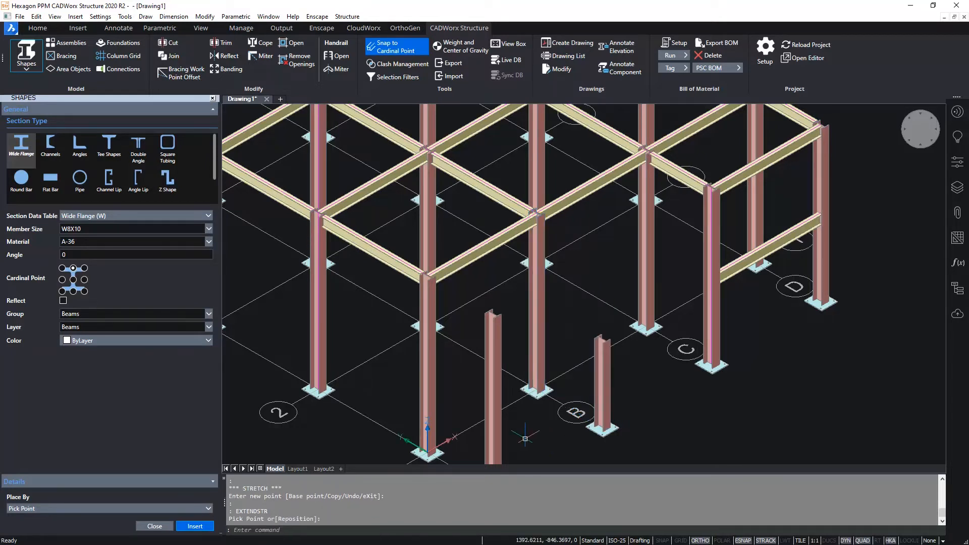
- Shorten the outer column on line A to the same height as the shortened outer column on line B
middle_click_drag(538, 303, 543, 212)
left_click(491, 256)
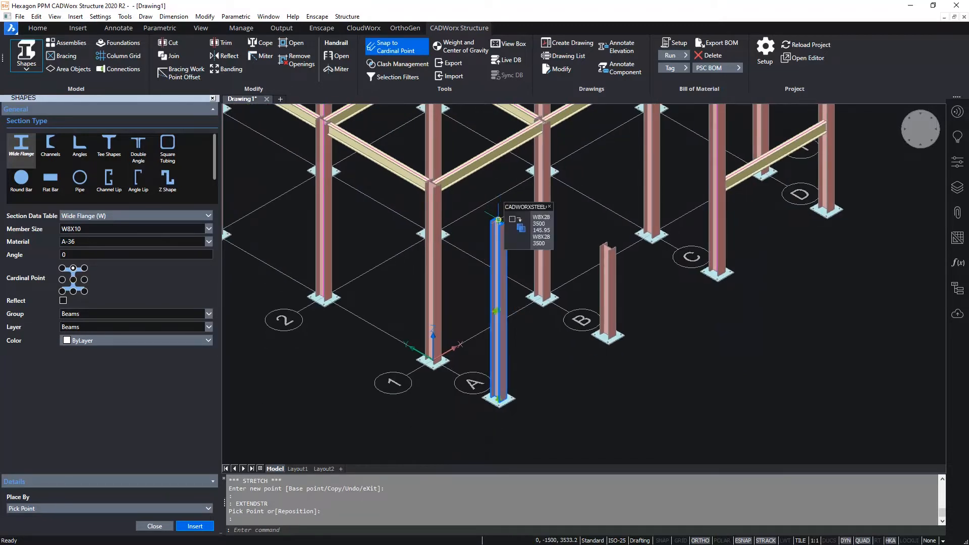
left_click(499, 220)
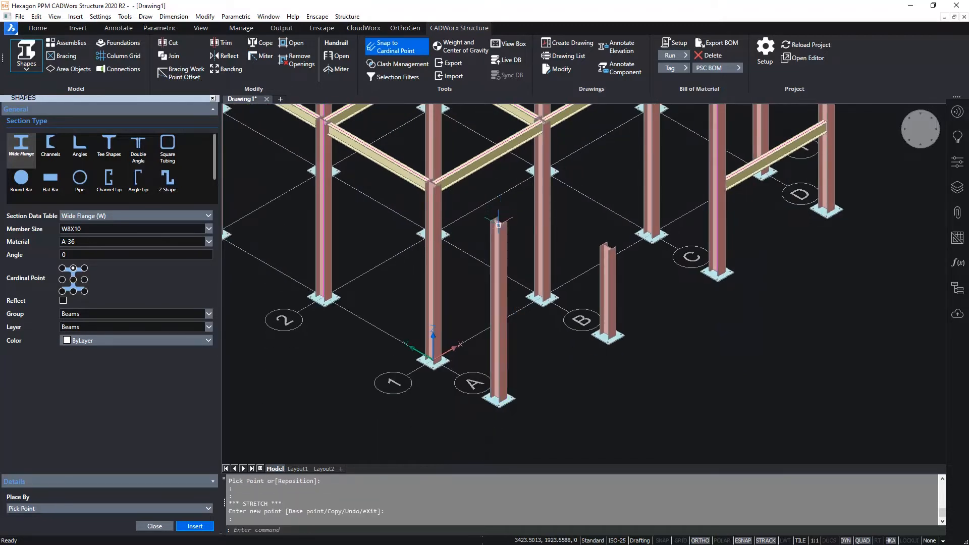
left_click(608, 266)
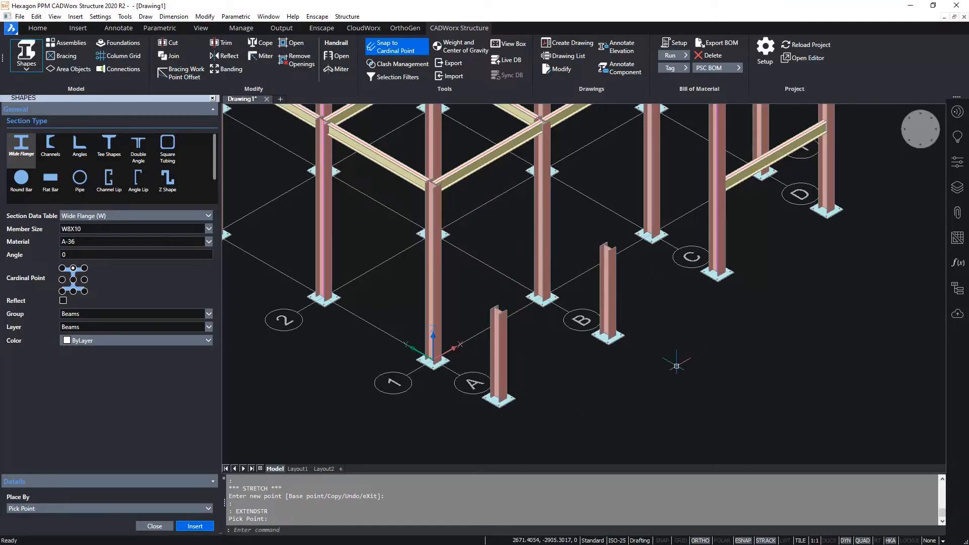
- Insert four W8X10 beams in a loop joining the two shortened columns and the midpoints of columns A1 and B1, and close the shape settings
left_click(195, 527)
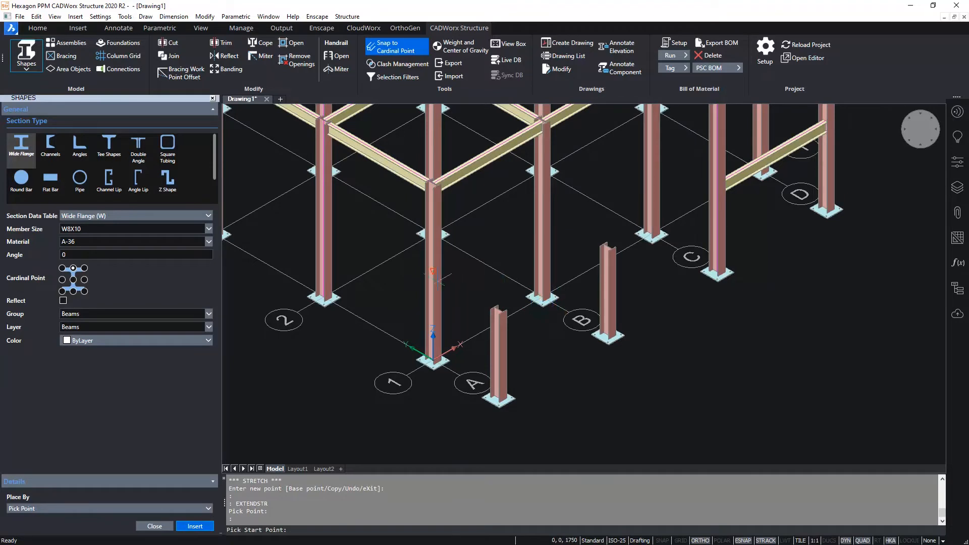
left_click(498, 309)
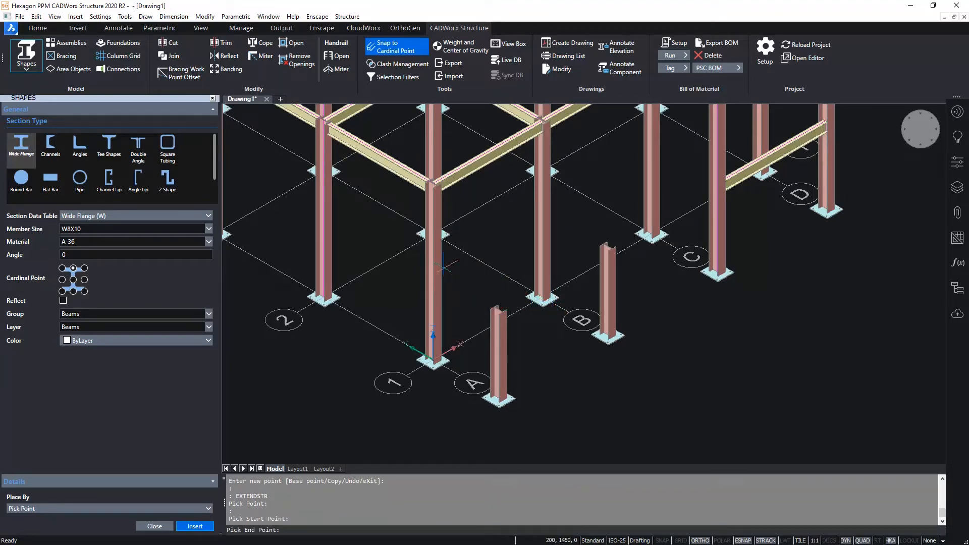
left_click(438, 272)
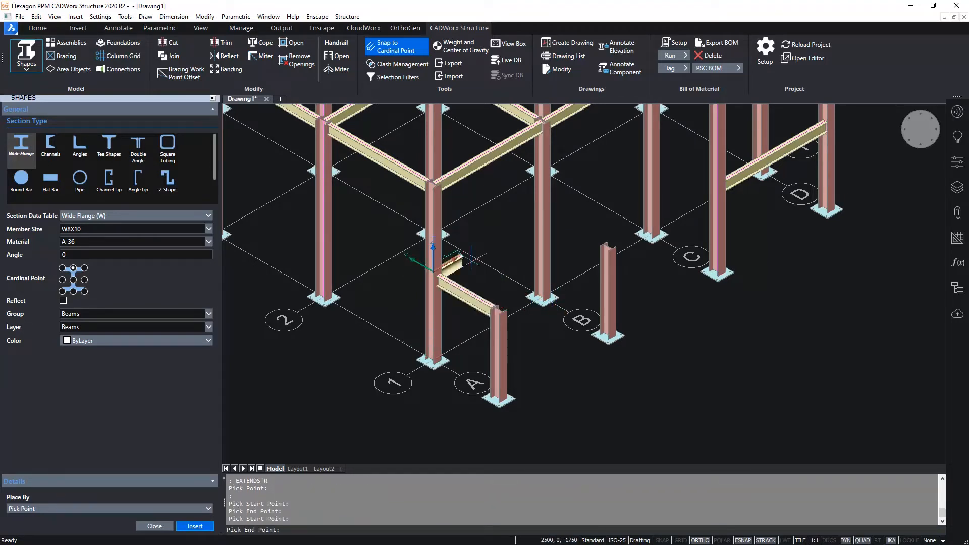
left_click(541, 212)
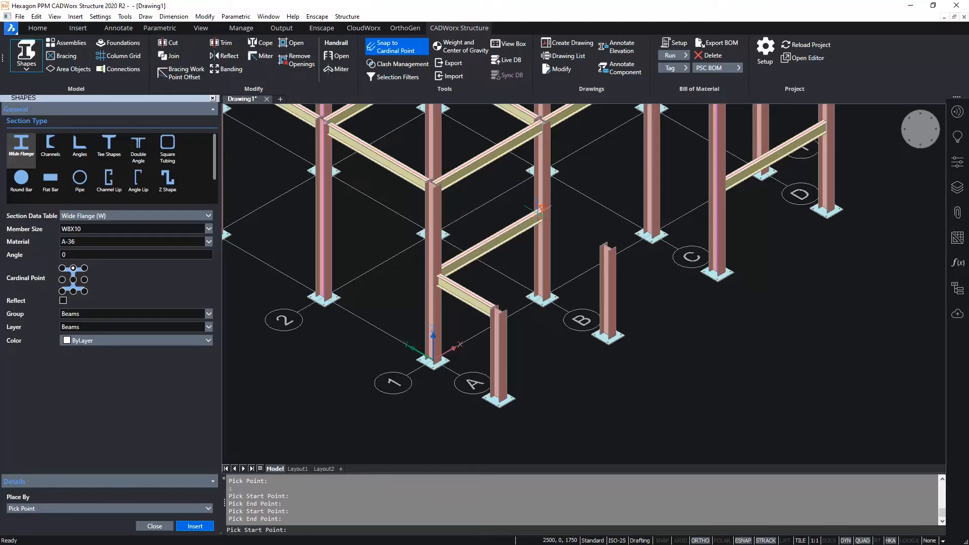
left_click(607, 246)
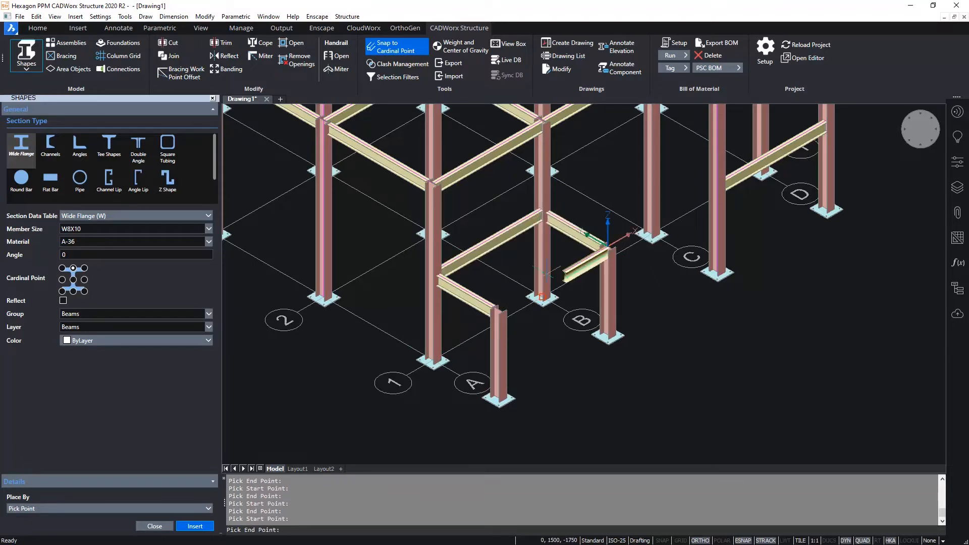
left_click(497, 305)
key("Return")
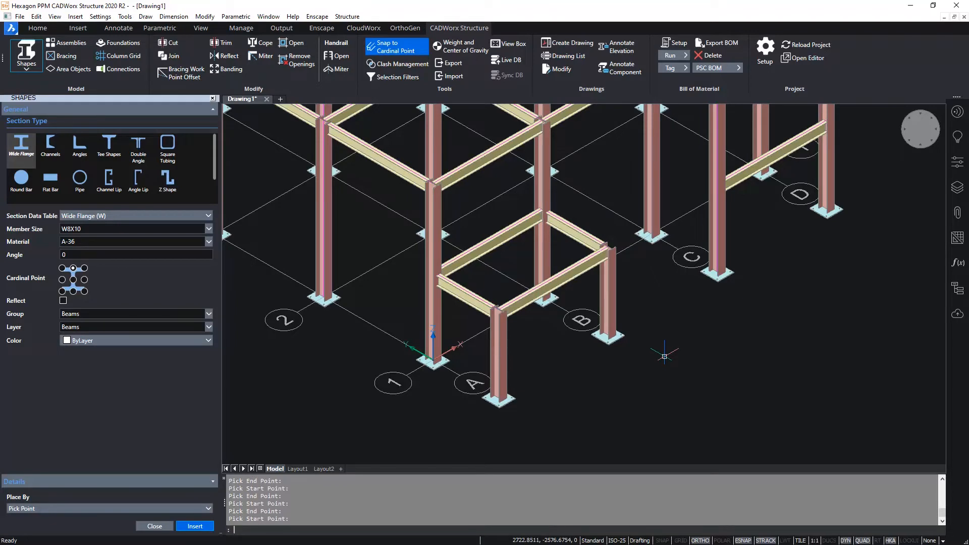
scroll(666, 313, "down", 2)
scroll(740, 349, "down", 2)
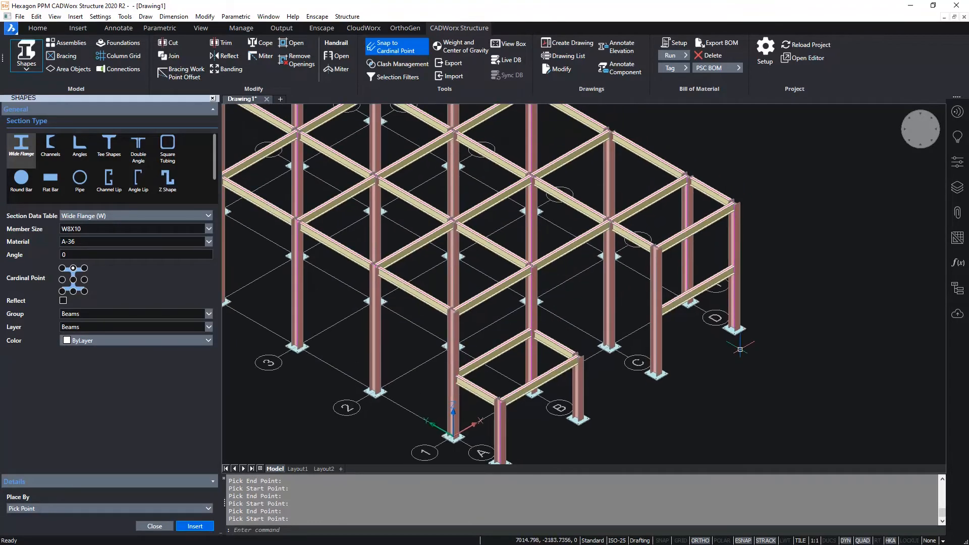
scroll(740, 349, "down", 1)
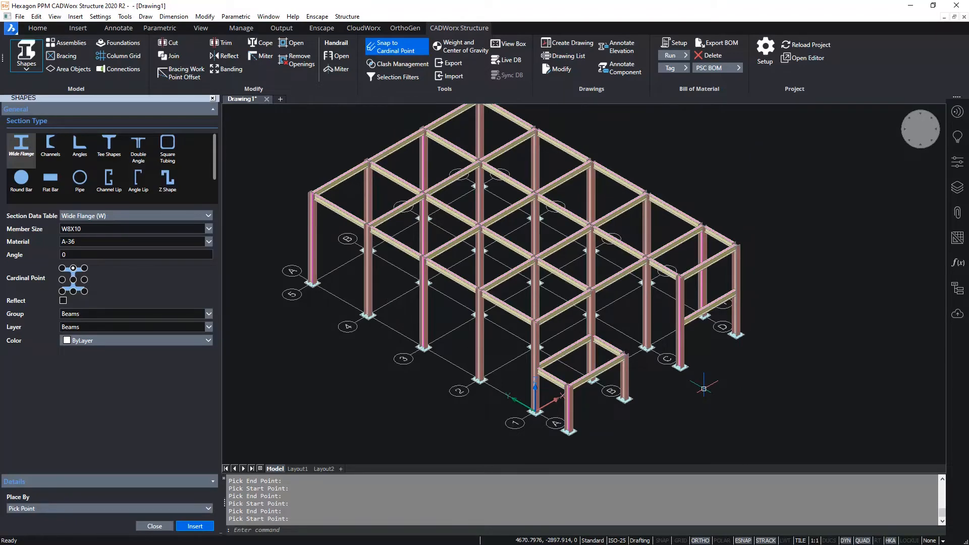
left_click(164, 523)
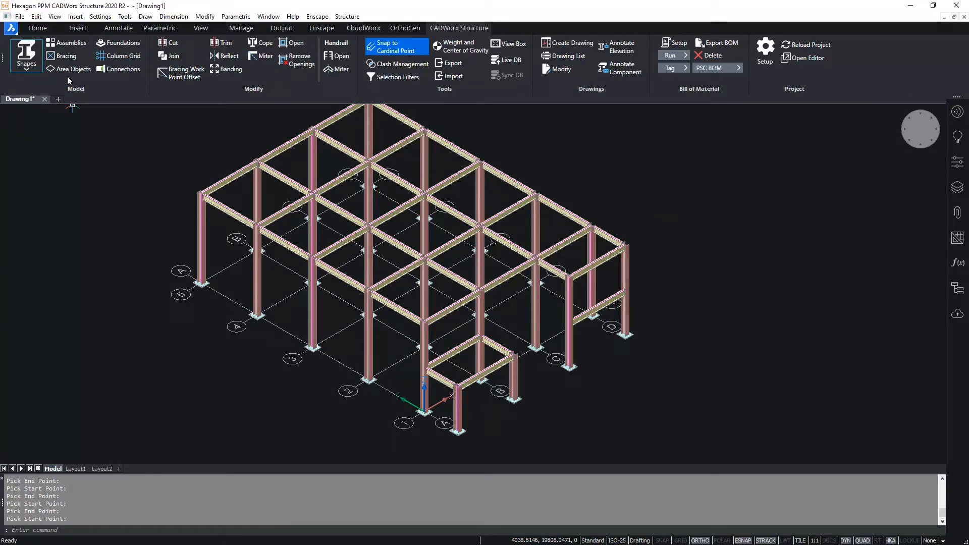
- Start a handrail assembly with the 1050mm Handrail template and open its advanced properties
left_click(69, 46)
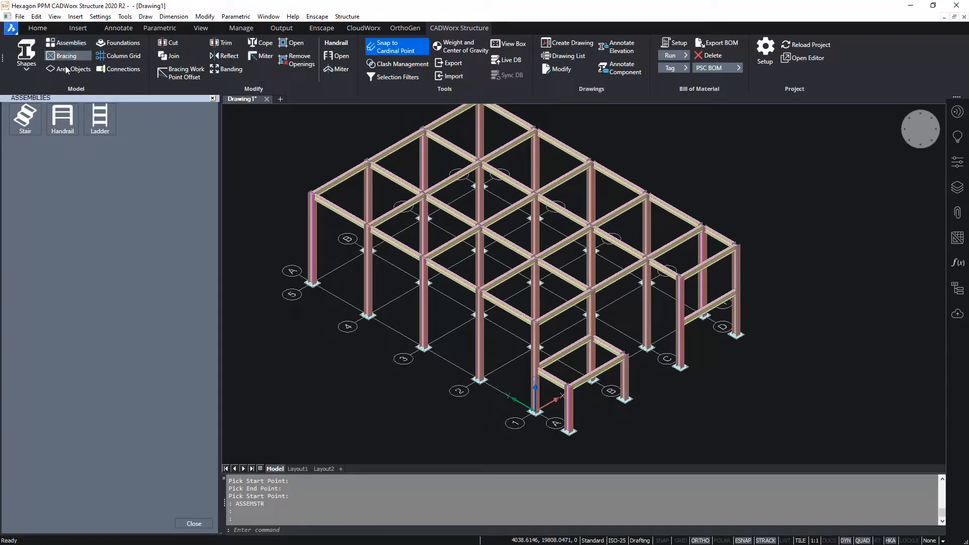
left_click(61, 127)
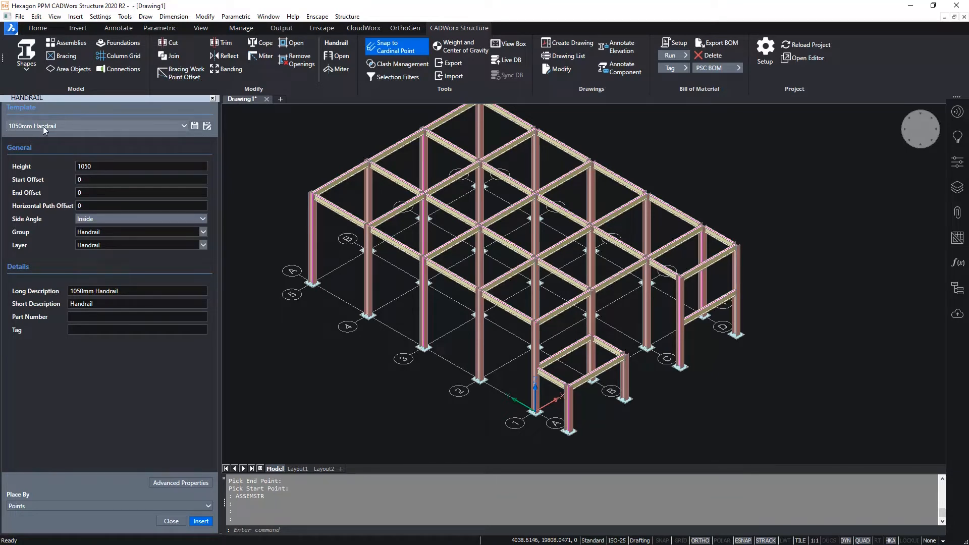
left_click(166, 125)
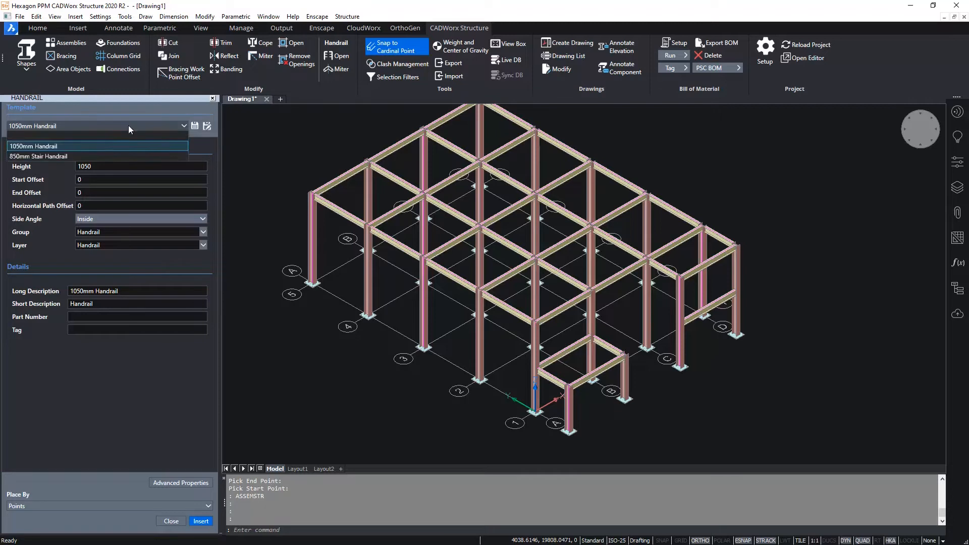
left_click(76, 146)
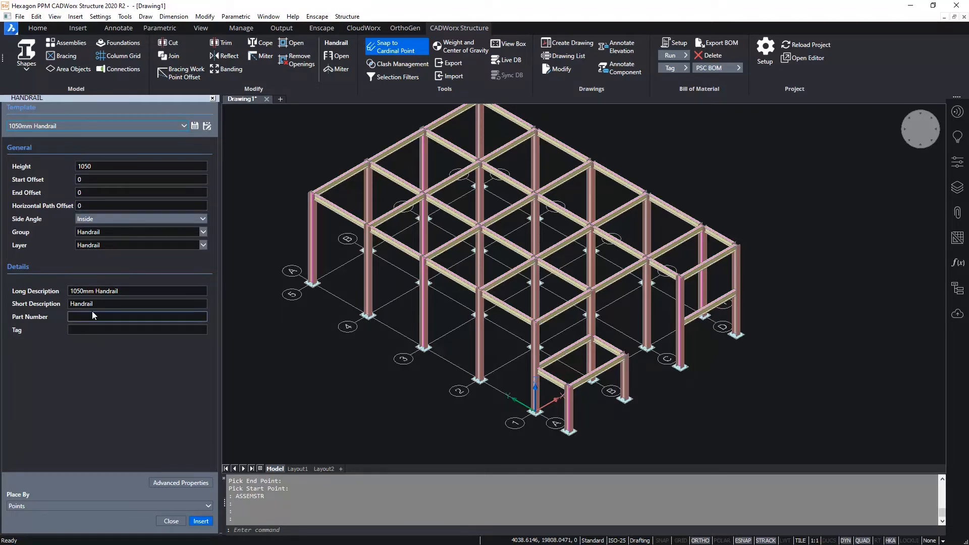
left_click(178, 483)
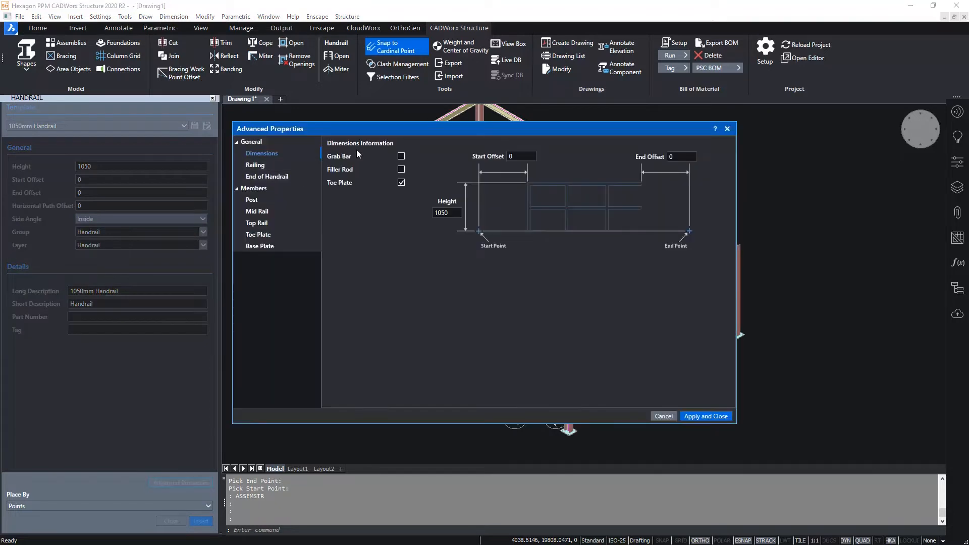
- Review the 1050mm Handrail's railing, handrail end, post, mid rail, toe plate and base plate properties, and leave them without applying changes
left_click(268, 165)
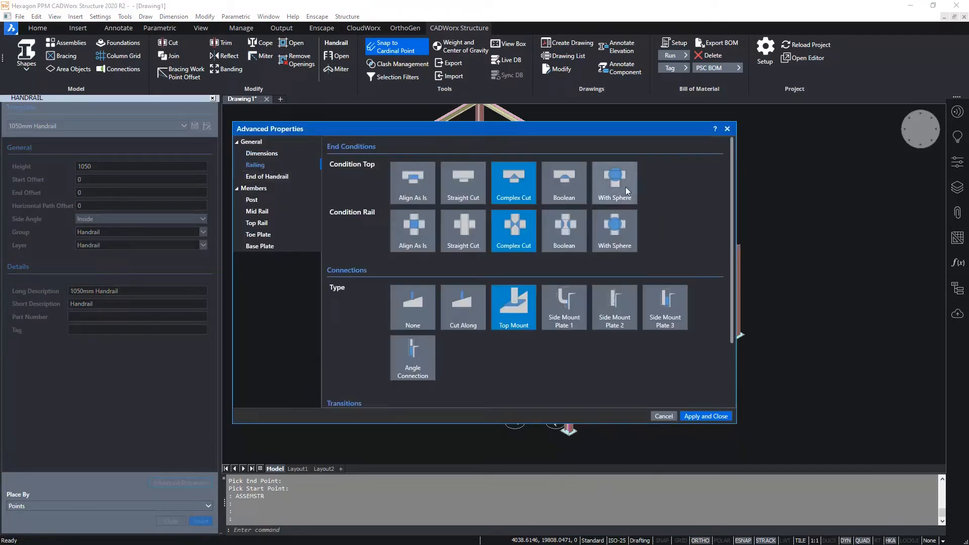
left_click(276, 178)
left_click(269, 199)
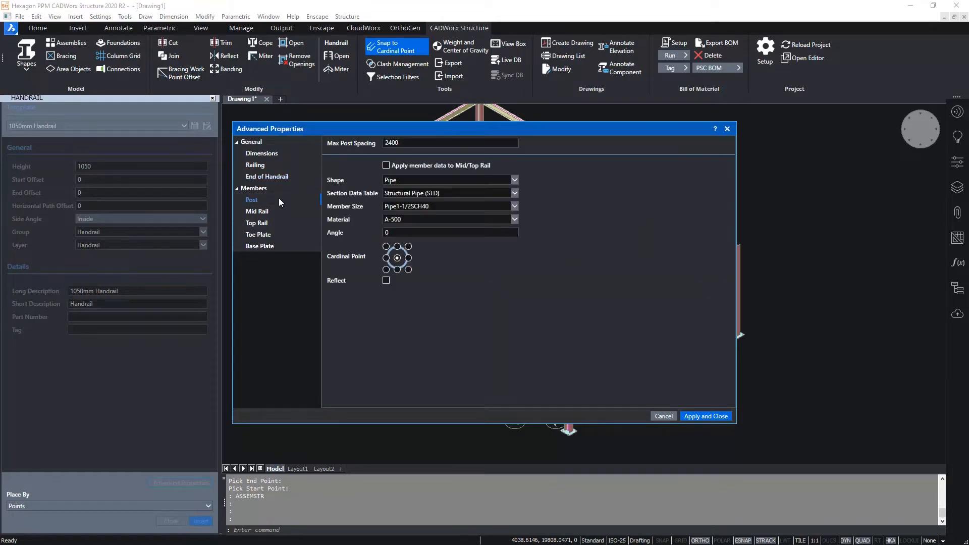
left_click(265, 212)
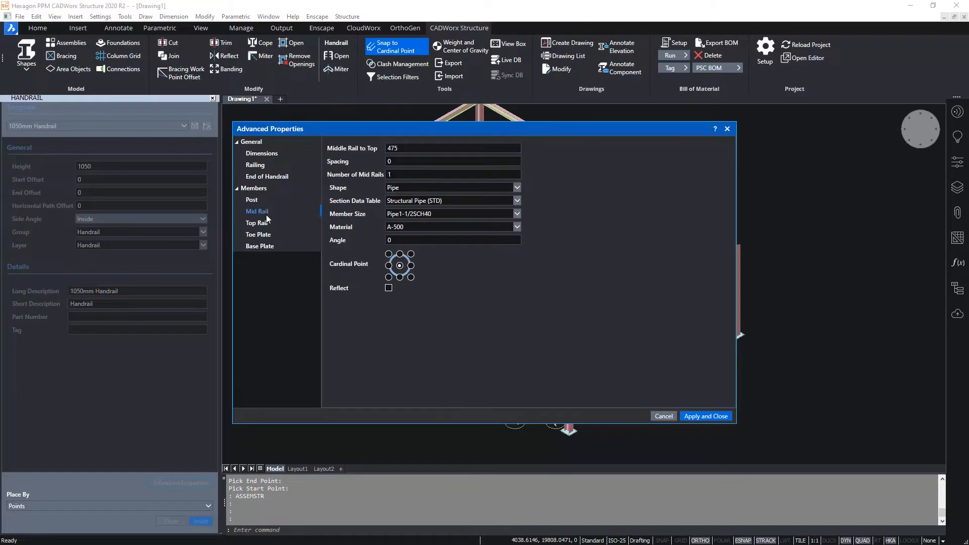
left_click(266, 232)
left_click(271, 247)
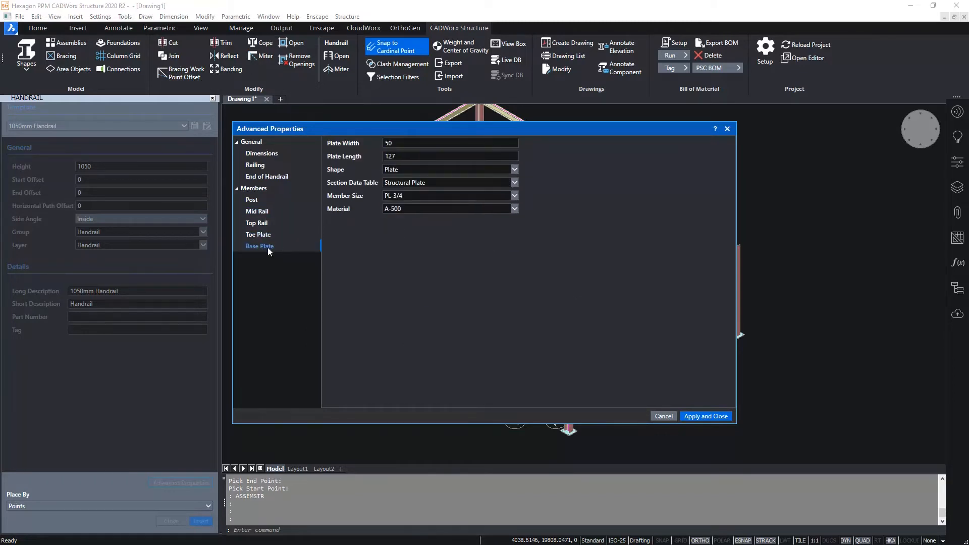
left_click(664, 416)
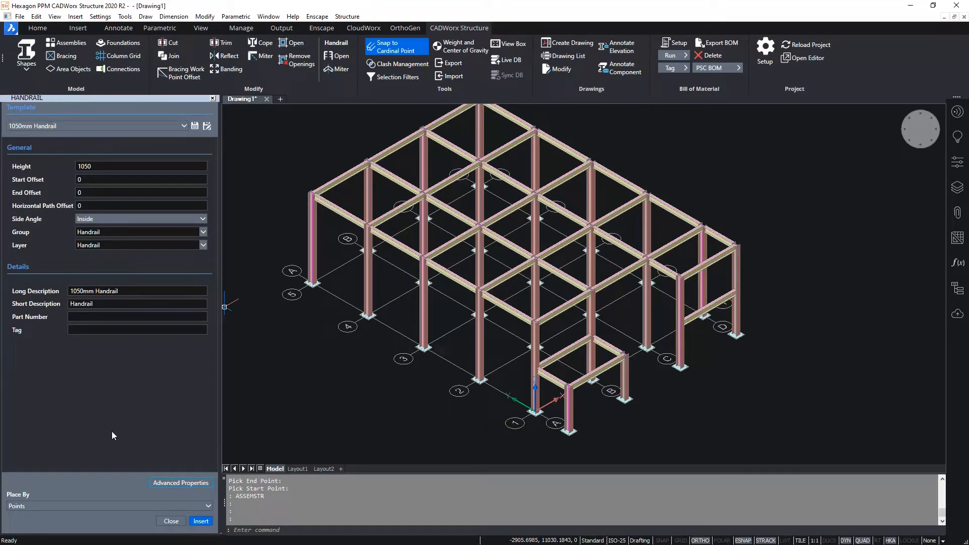
- Insert a handrail by points at roof level, running from the outer column on line C through columns C1 and B1 to B5
left_click(201, 522)
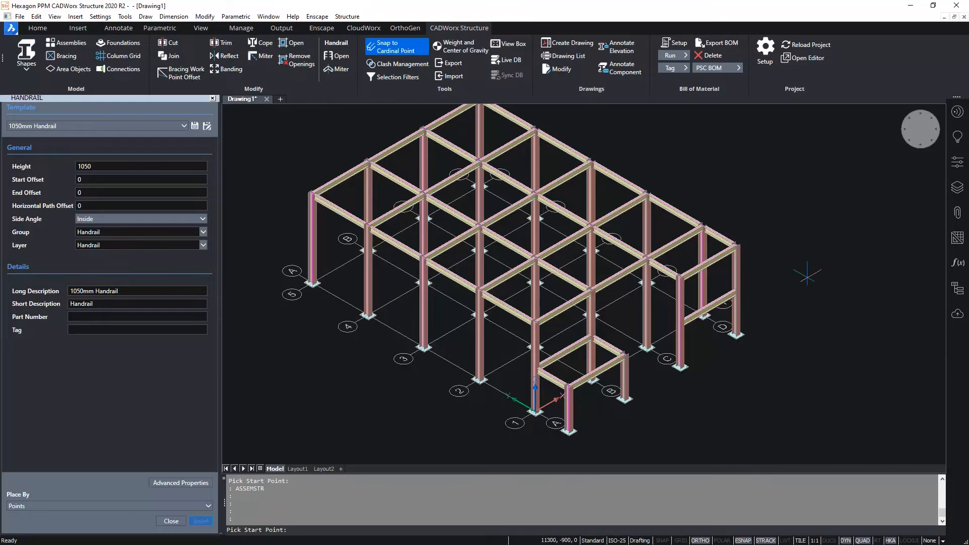
scroll(702, 268, "up", 5)
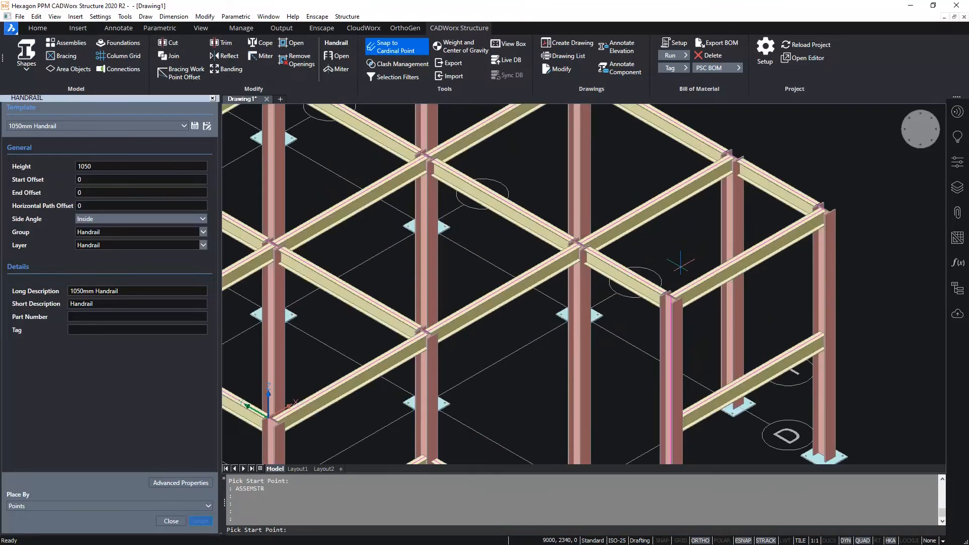
left_click(669, 295)
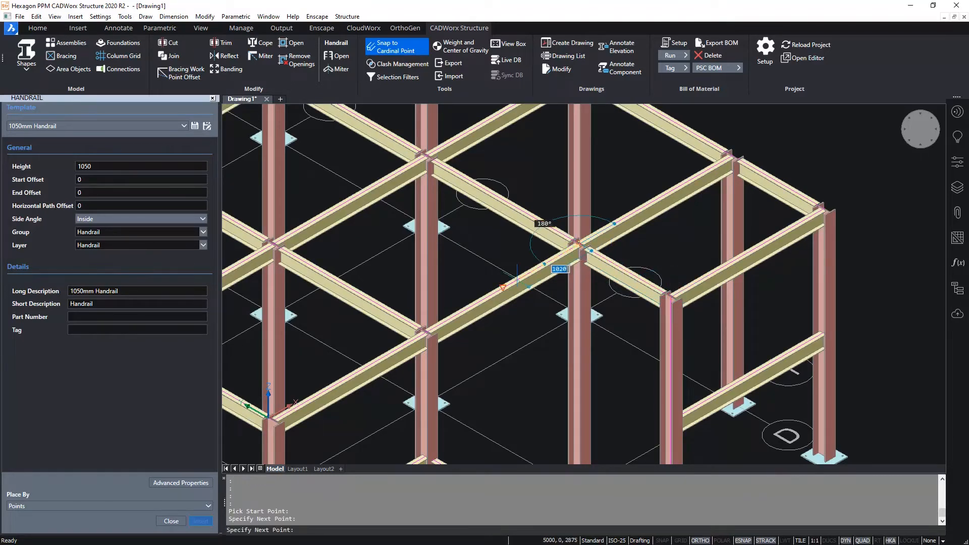
scroll(517, 280, "down", 2)
middle_click_drag(355, 350, 468, 297)
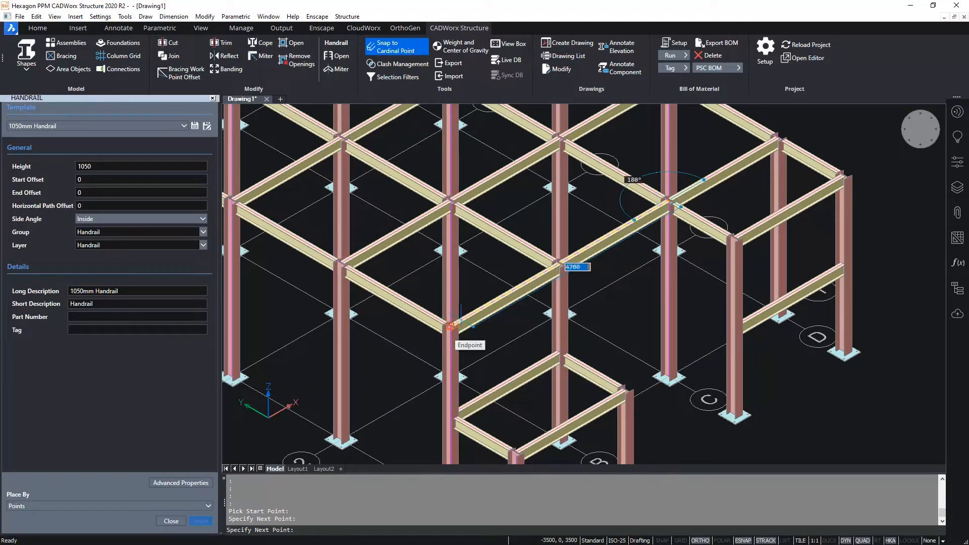
left_click(558, 263)
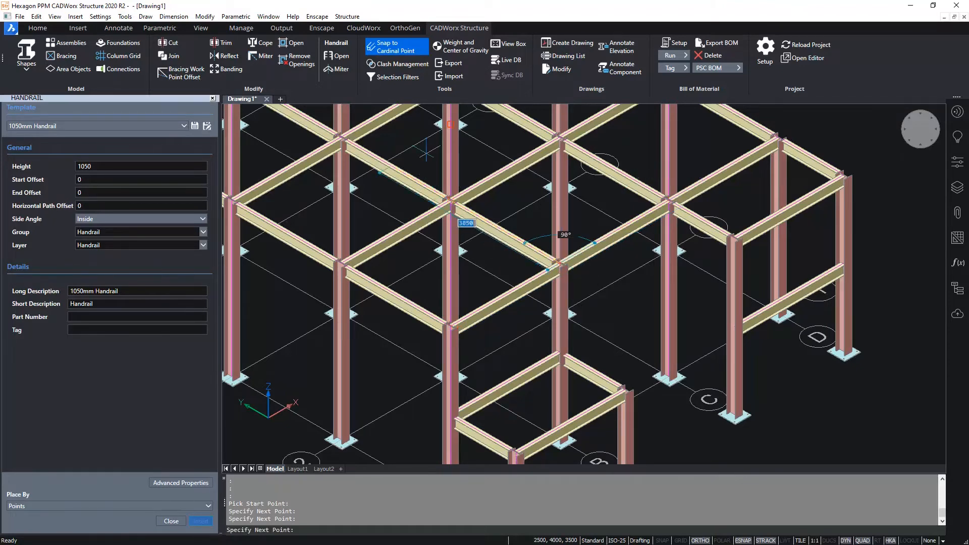
middle_click_drag(425, 147, 650, 340)
scroll(650, 339, "down", 2)
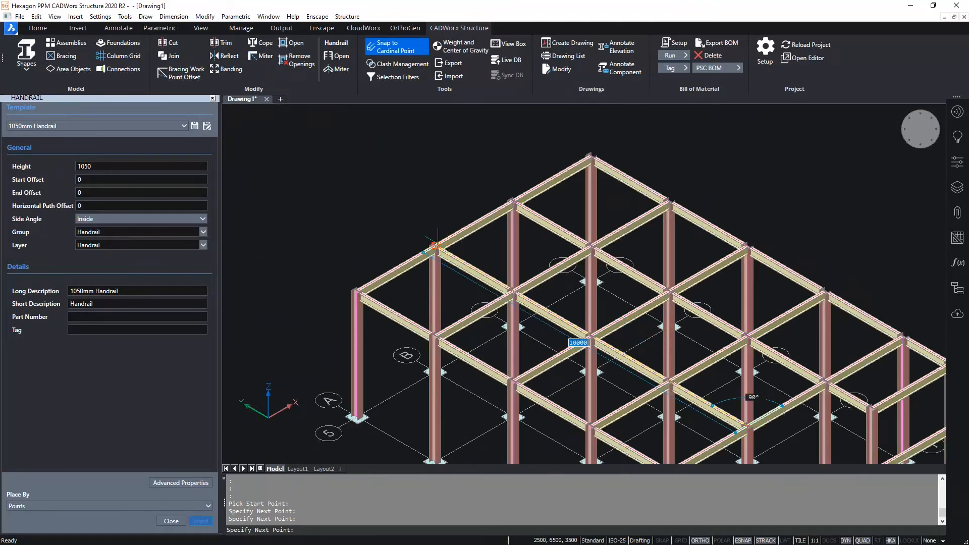
left_click(434, 246)
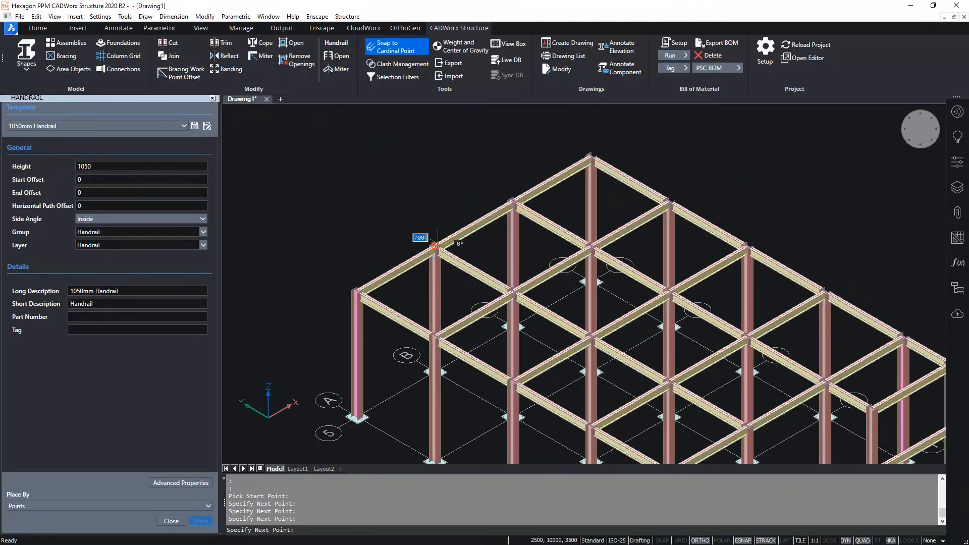
- Continue the handrail path through column D5 and the outer column on line D, and finish it at the outer column on line C
left_click(593, 154)
middle_click_drag(732, 250, 592, 199)
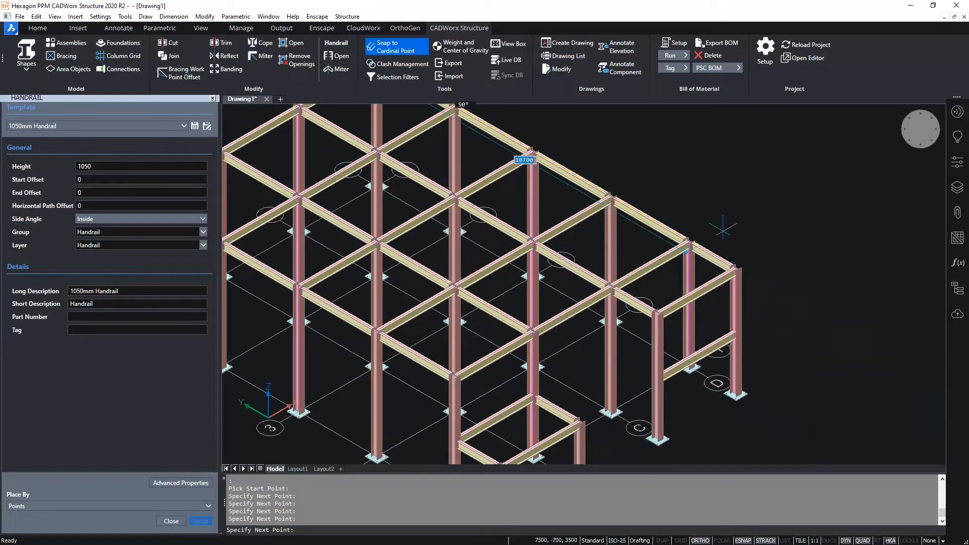
left_click(735, 267)
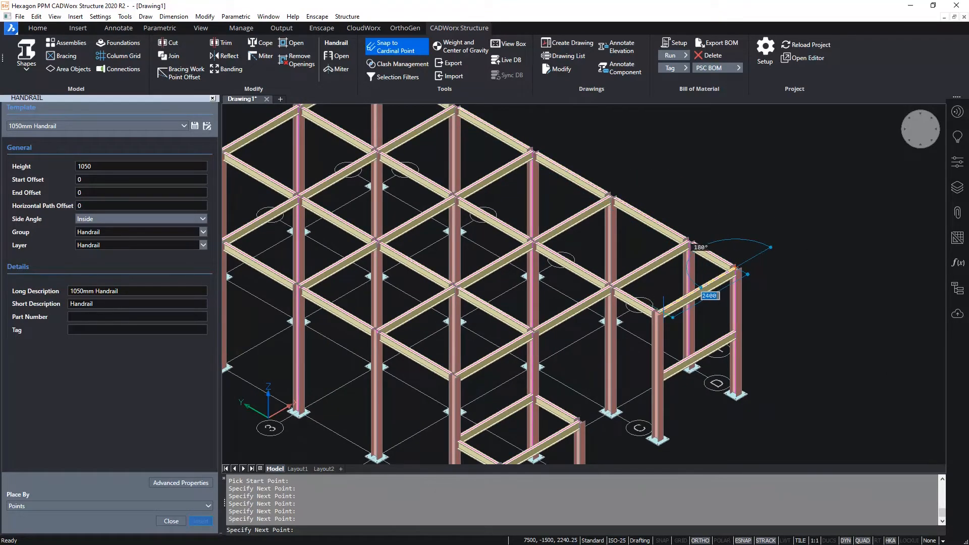
left_click(662, 308)
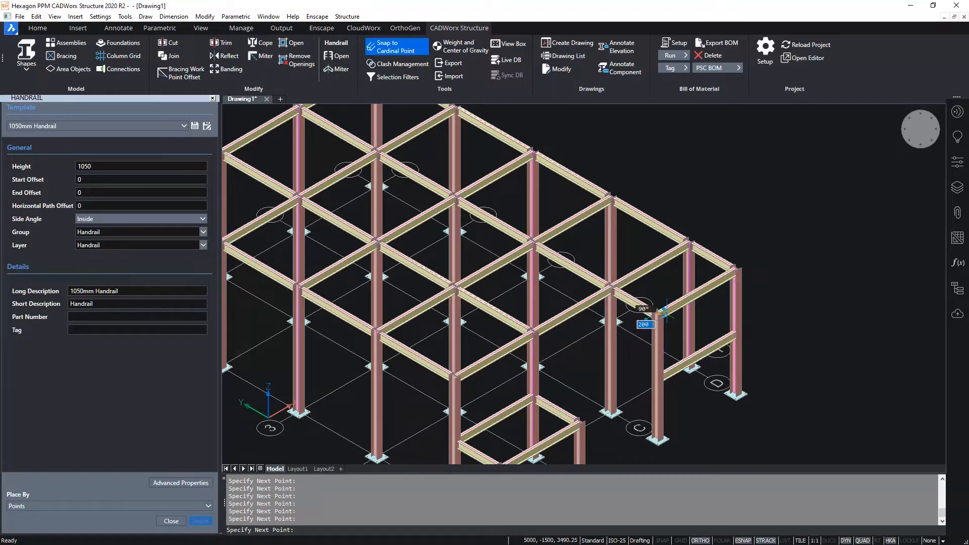
left_click(623, 286)
key("Return")
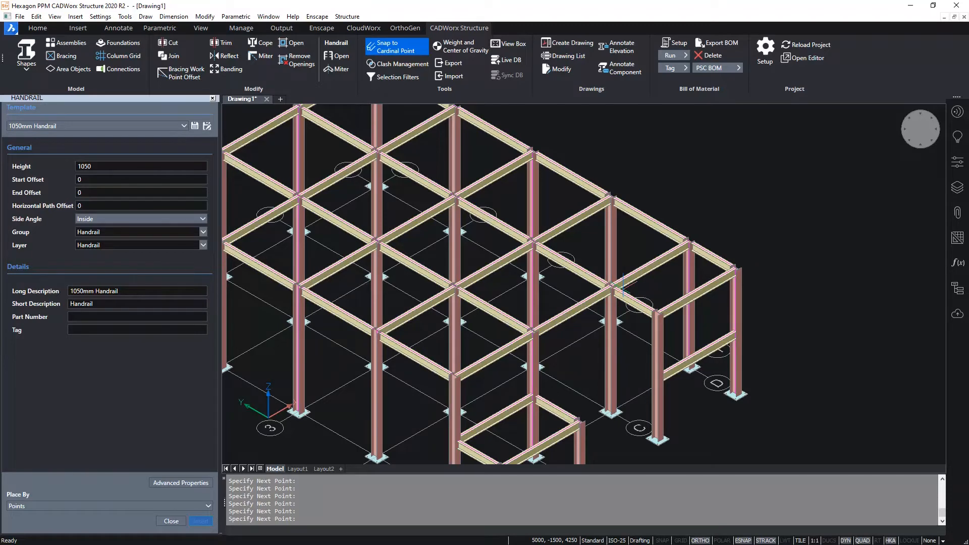
scroll(622, 287, "down", 3)
scroll(780, 234, "up", 3)
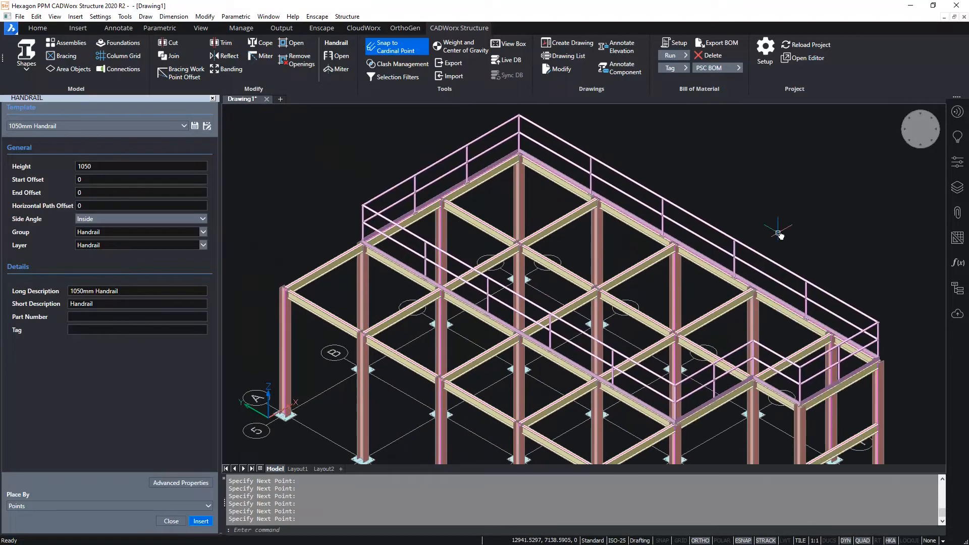
- Open the roof handrail's advanced properties for modification and set both the top and rail end conditions to With Sphere
scroll(589, 152, "up", 2)
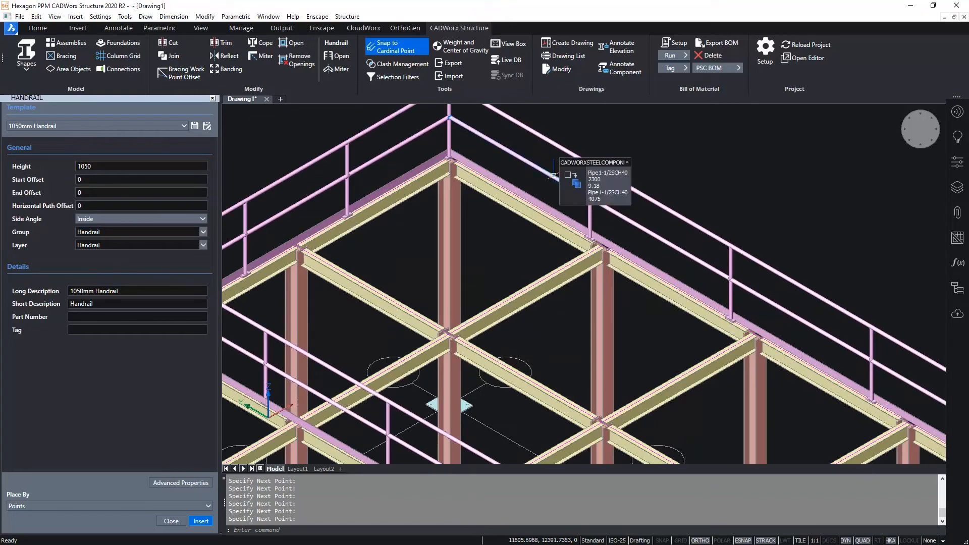
left_click(554, 175)
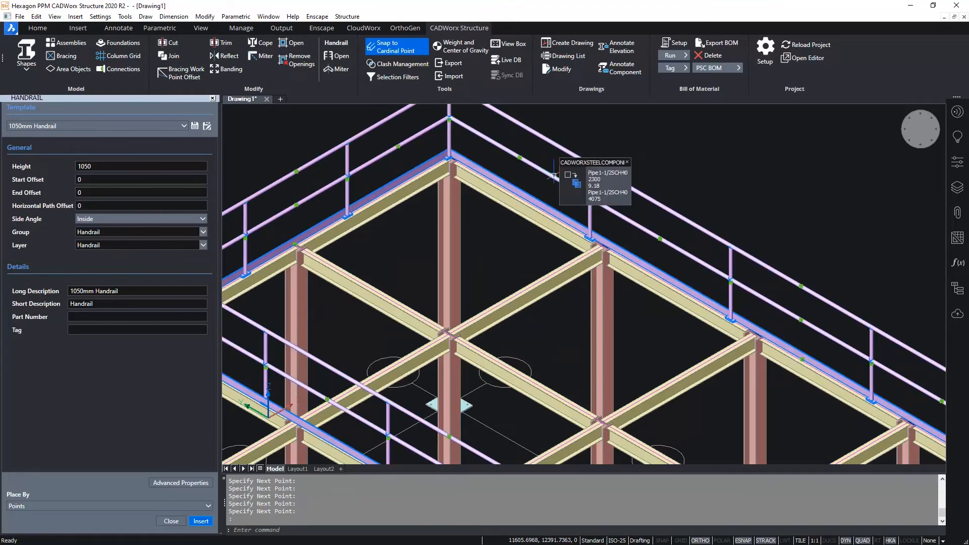
double_click(554, 175)
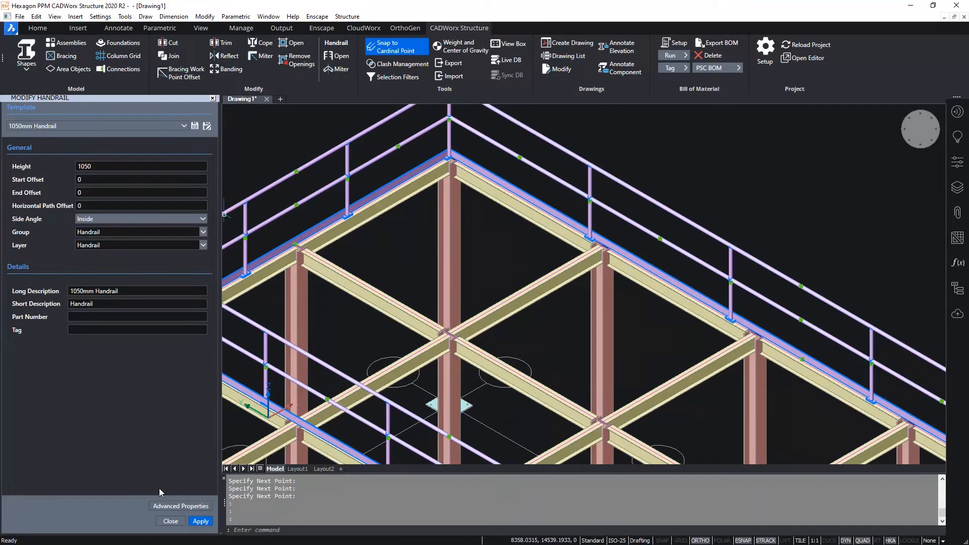
left_click(190, 505)
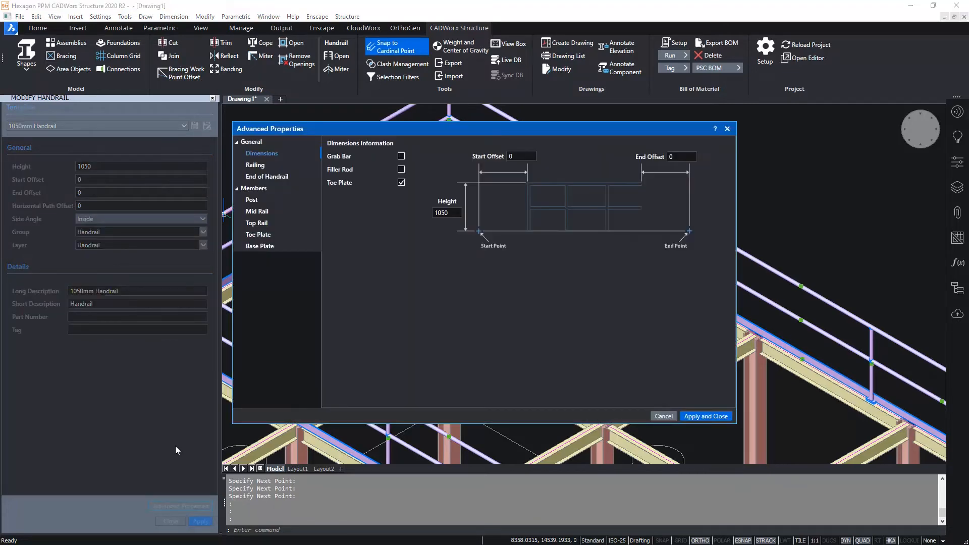
left_click(268, 165)
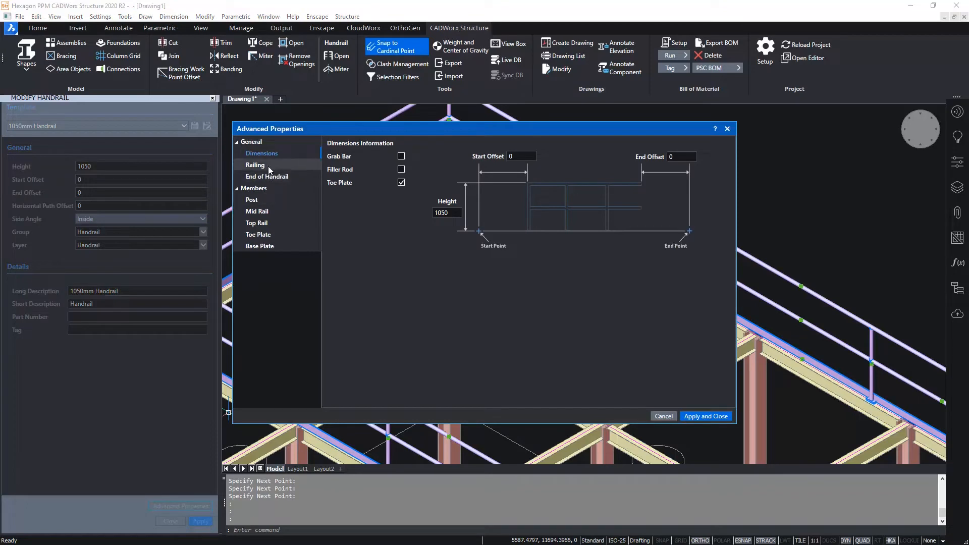
left_click(615, 181)
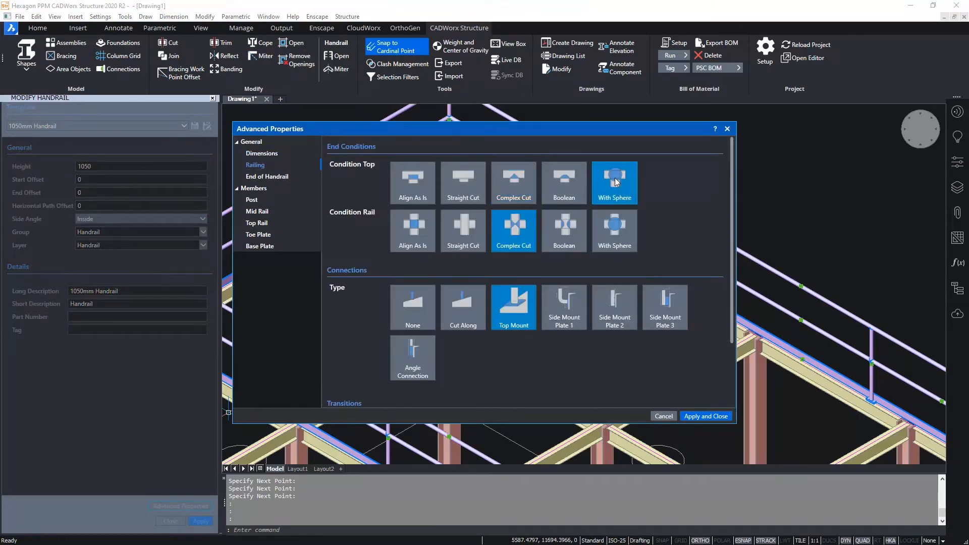
left_click(616, 233)
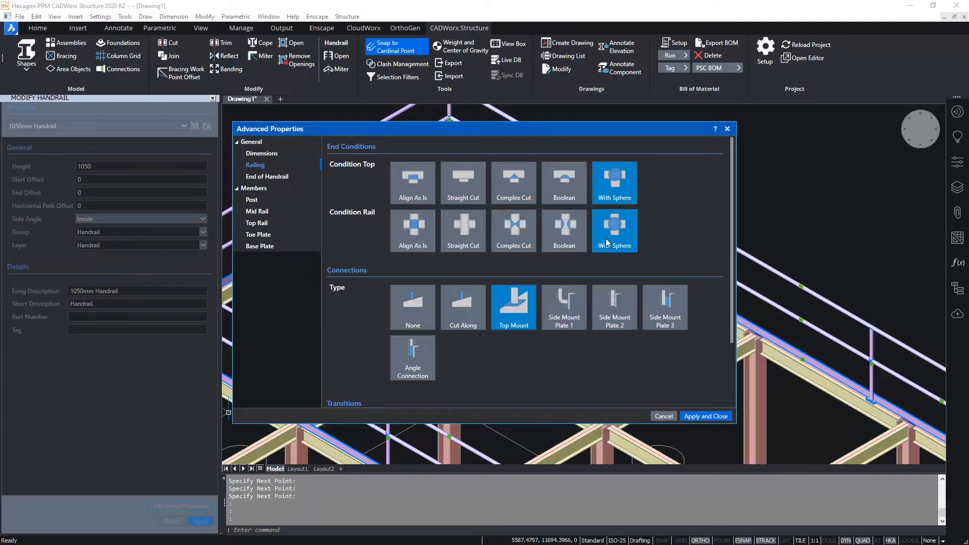
- Set the roof handrail's maximum post spacing to 1500, apply the changes and close the modification settings
left_click(270, 199)
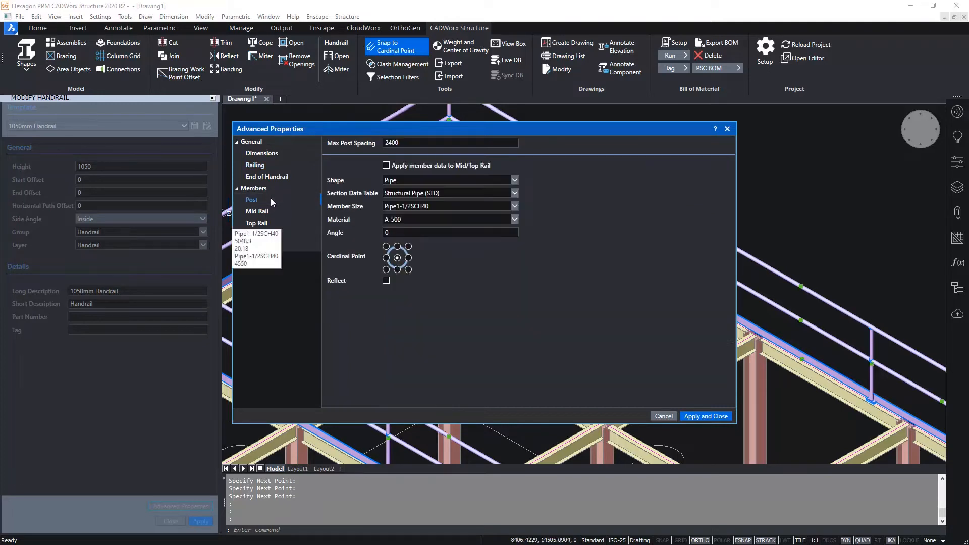
key("Tab")
type("15")
left_click(708, 416)
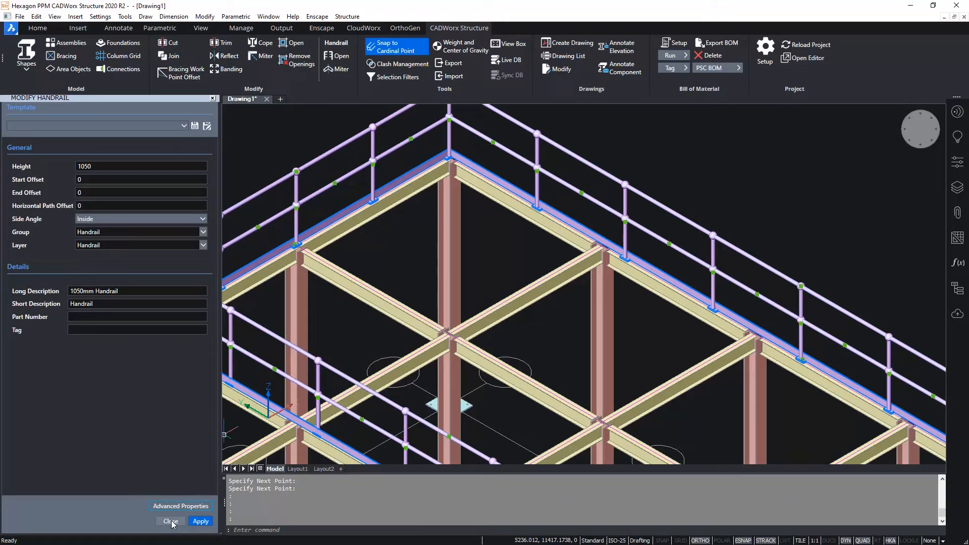
left_click(171, 521)
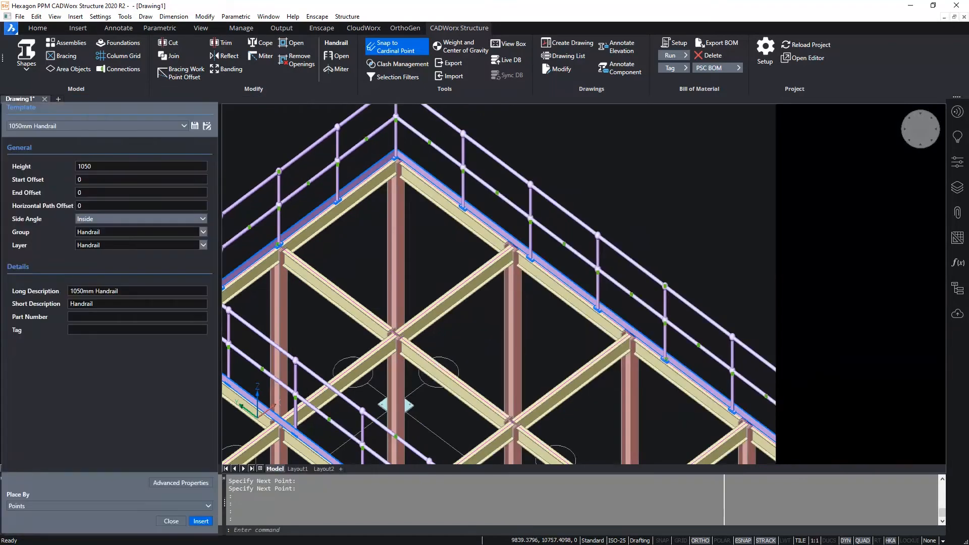
- Insert a 1050mm handrail around the low platform from mid-height of column B1 via the outer columns on lines B and A to column A1
scroll(552, 343, "down", 3)
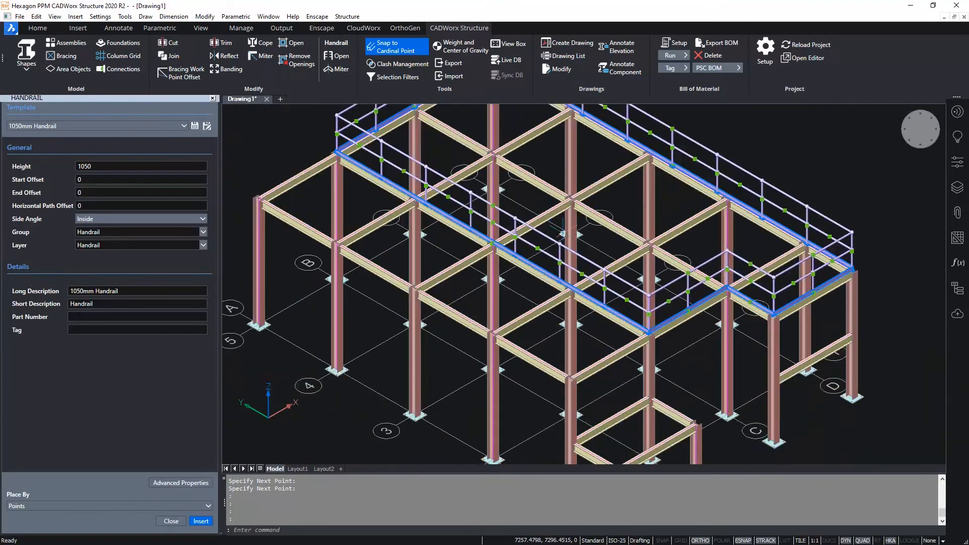
scroll(581, 318, "up", 5)
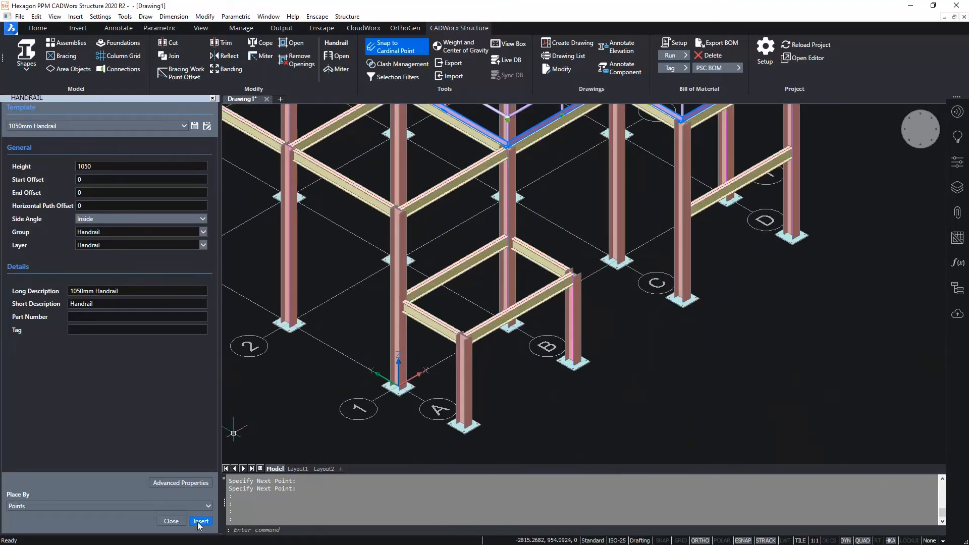
left_click(201, 522)
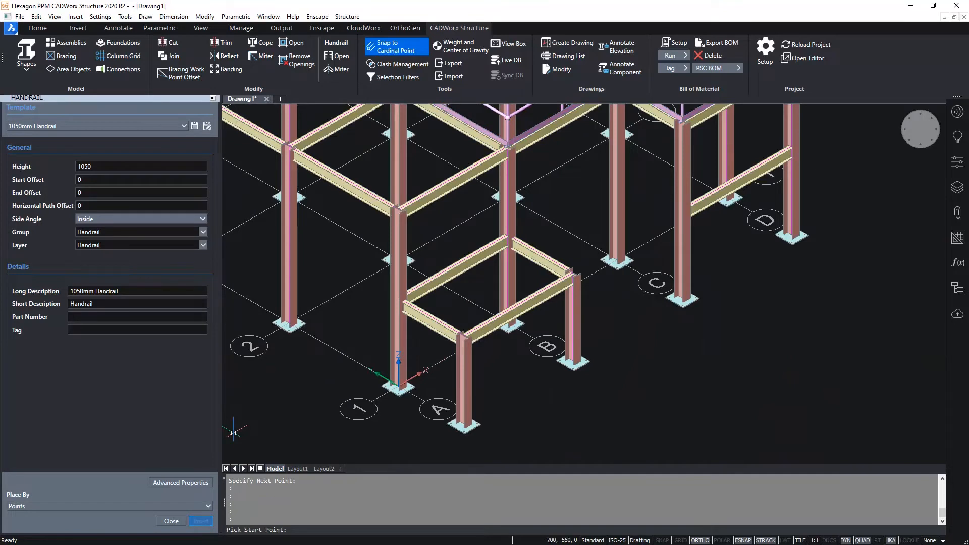
left_click(508, 236)
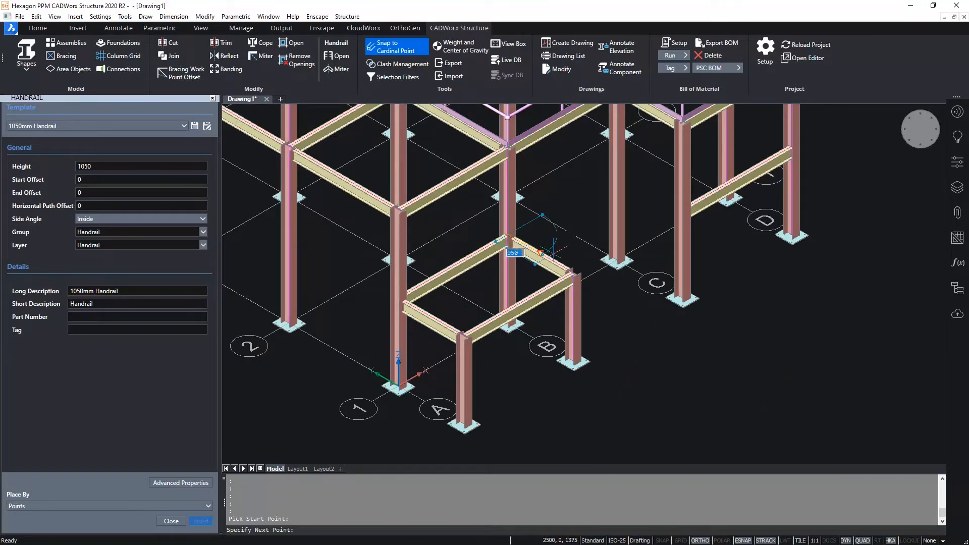
left_click(574, 273)
left_click(463, 335)
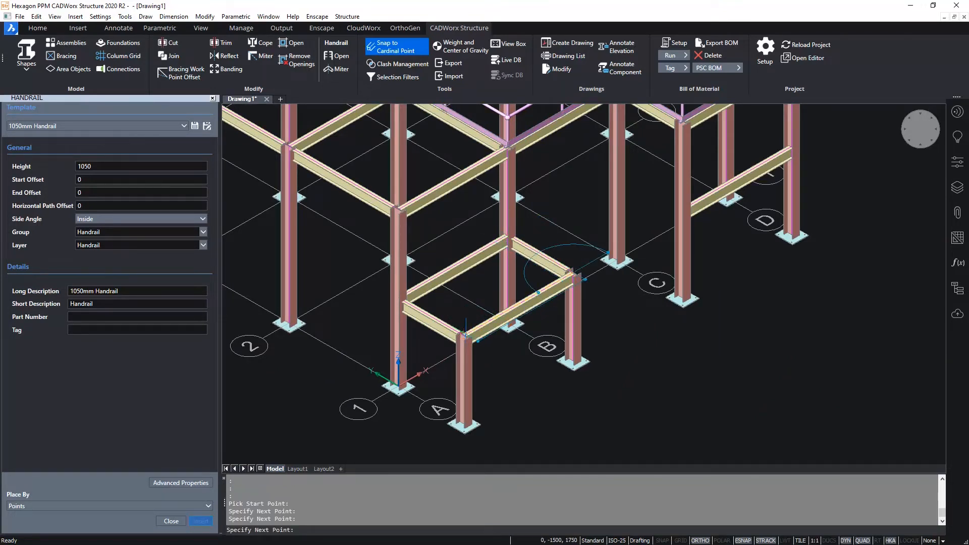
left_click(399, 297)
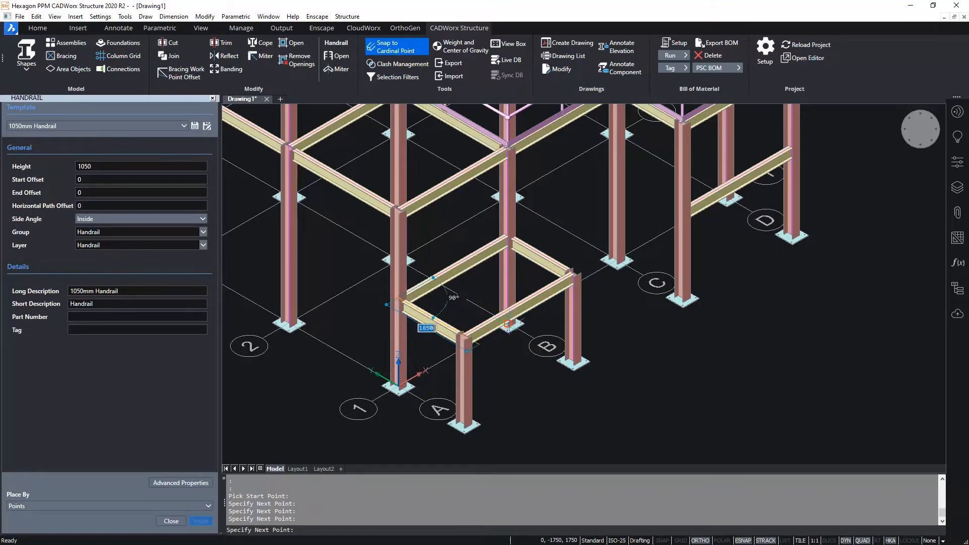
key("Return")
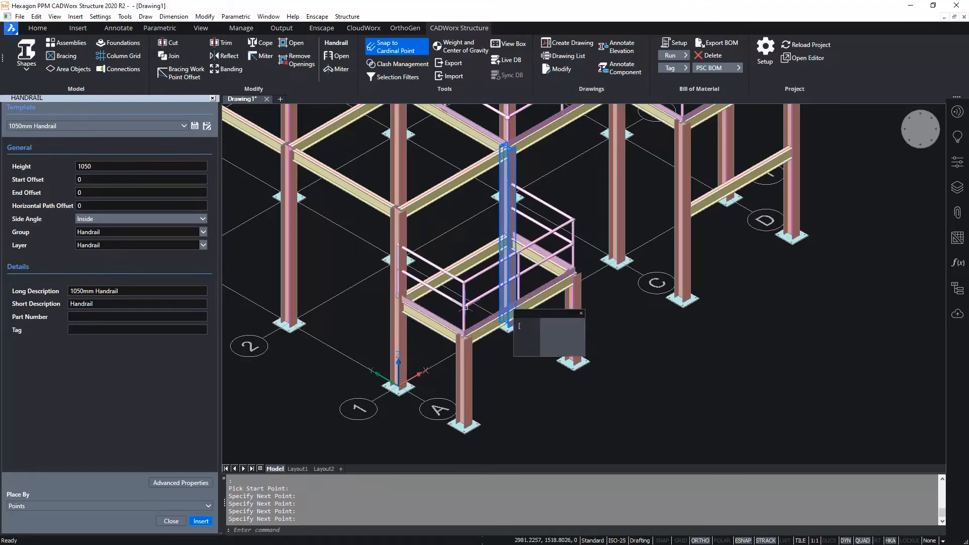
- Insert a 1050mm handrail along the low platform's inner beam from column A1 to column B1
scroll(449, 315, "up", 5)
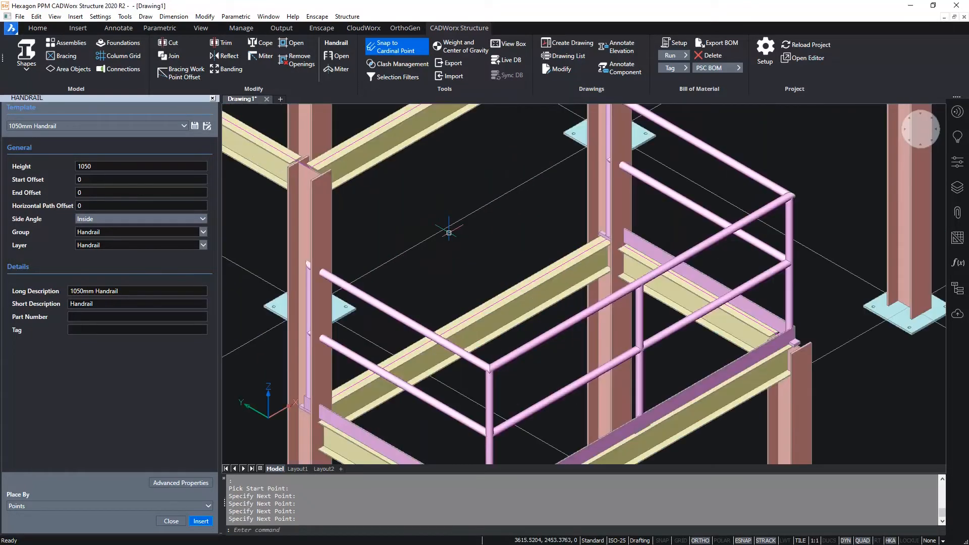
left_click(201, 521)
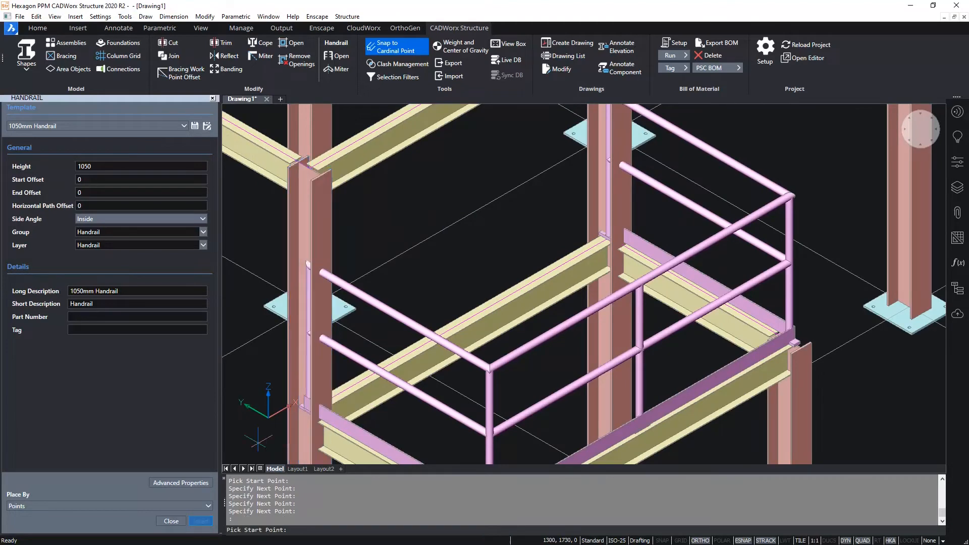
left_click(600, 240)
left_click(507, 228)
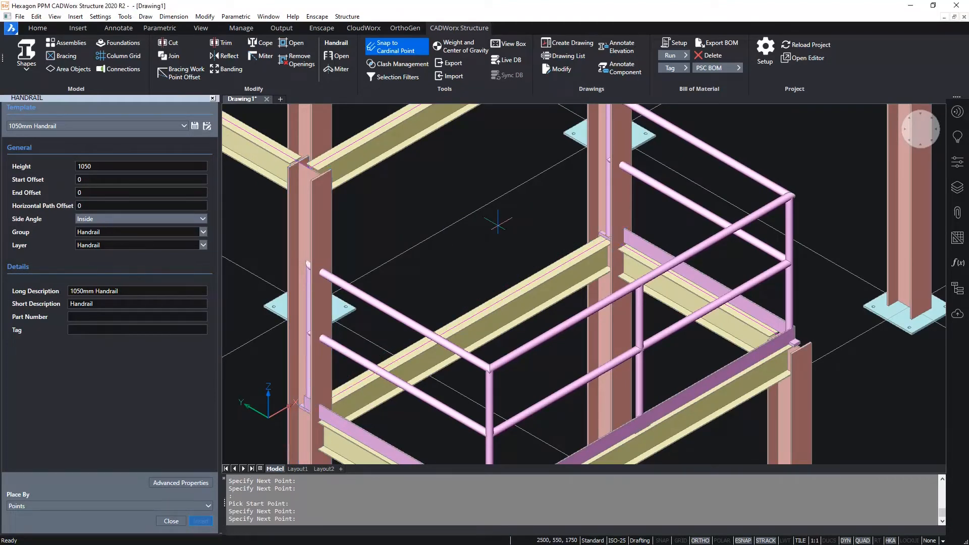
key("Return")
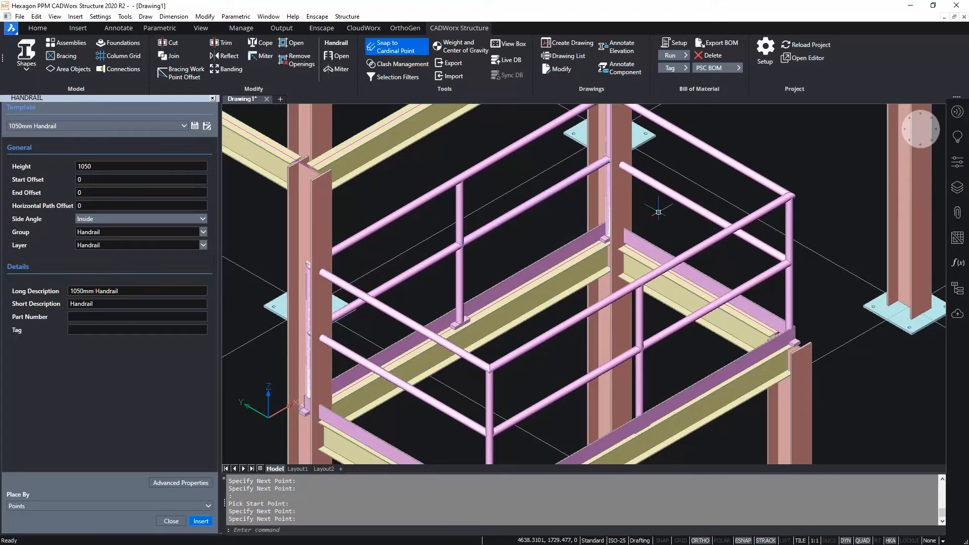
- Move the outer platform handrail's end post at column B1 inward by 250 and recalculate the post spacing
middle_click_drag(658, 211, 688, 289)
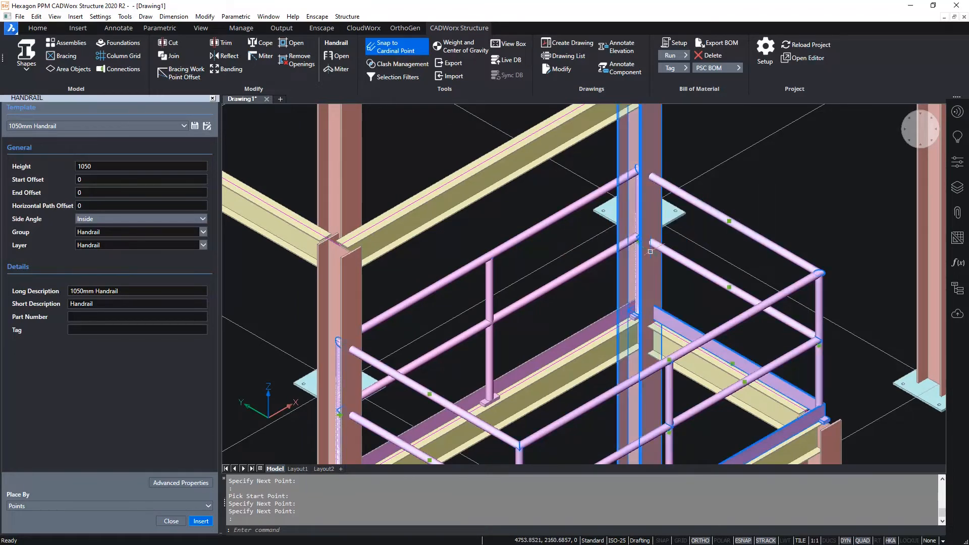
scroll(634, 236, "up", 5)
left_click(630, 235)
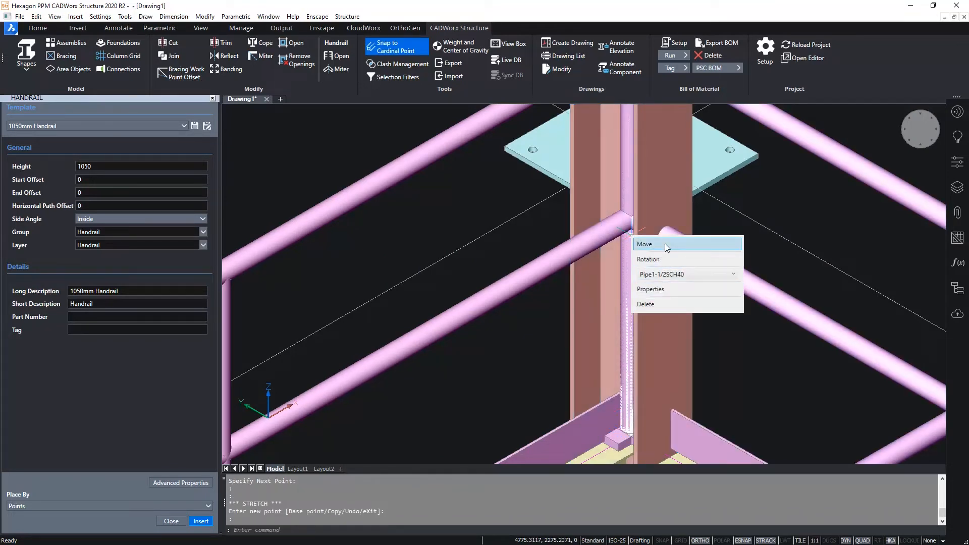
left_click(665, 243)
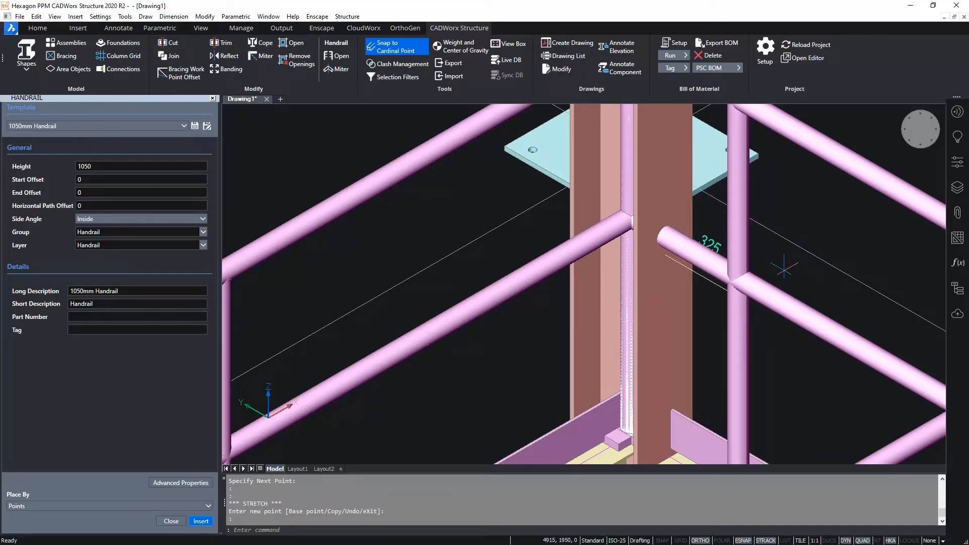
type("250")
key("Return")
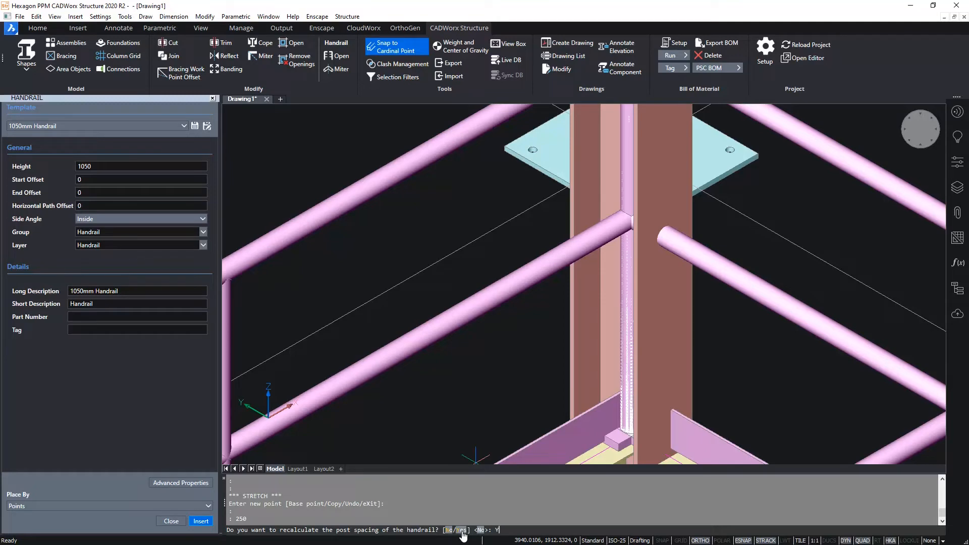
type("Y")
key("Return")
scroll(666, 272, "down", 3)
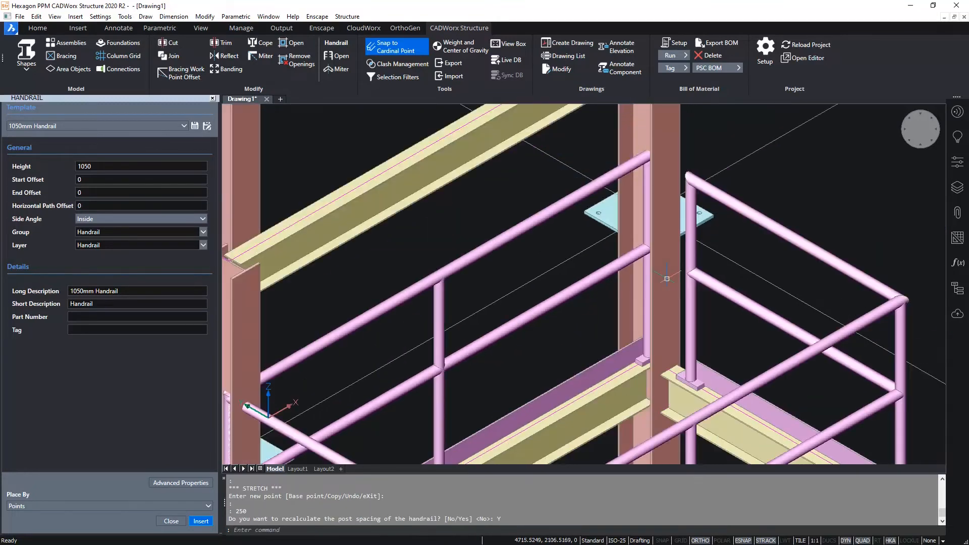
- Move the outer platform handrail's end post at column A1 inward by 250 and recalculate the post spacing
middle_click_drag(578, 362, 722, 202)
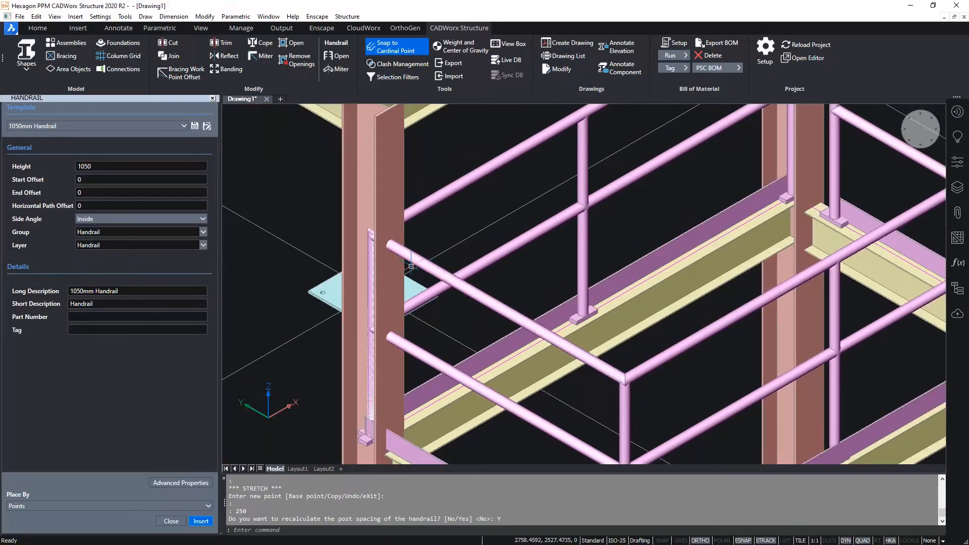
left_click(372, 253)
left_click(374, 336)
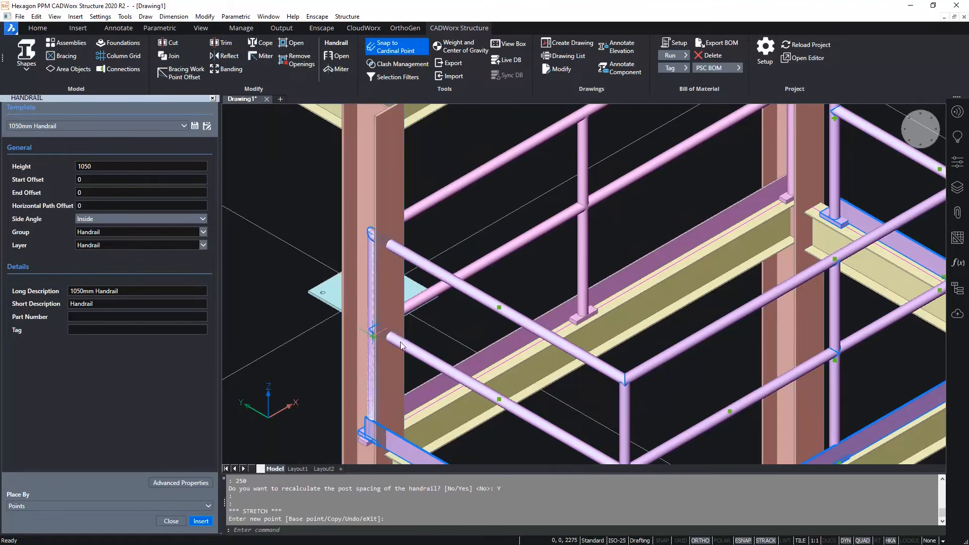
left_click(435, 345)
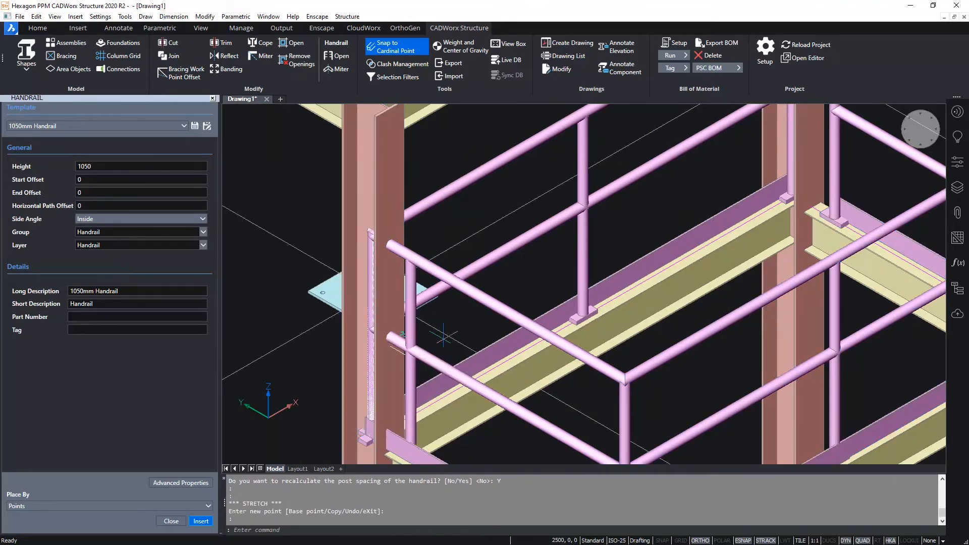
type("25")
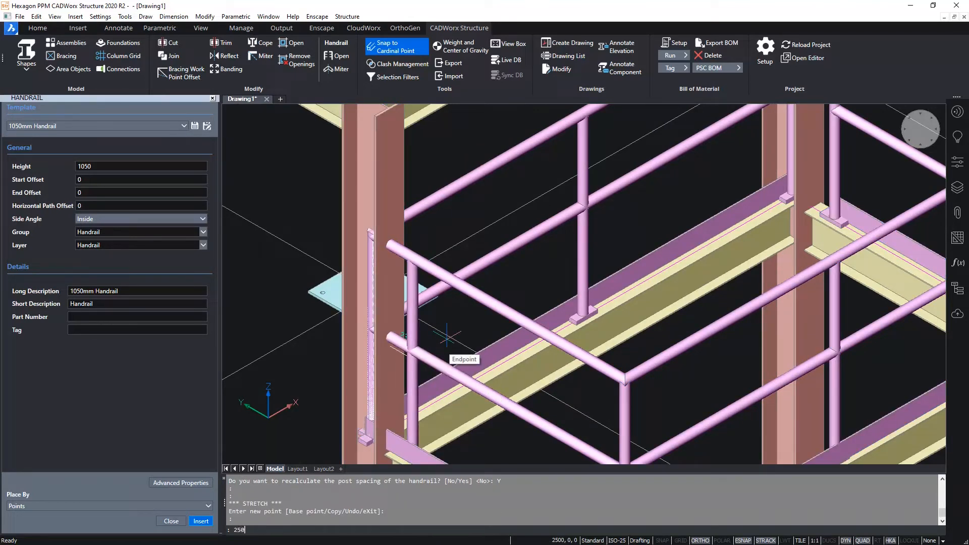
type("0")
key("Return")
type("y")
key("Return")
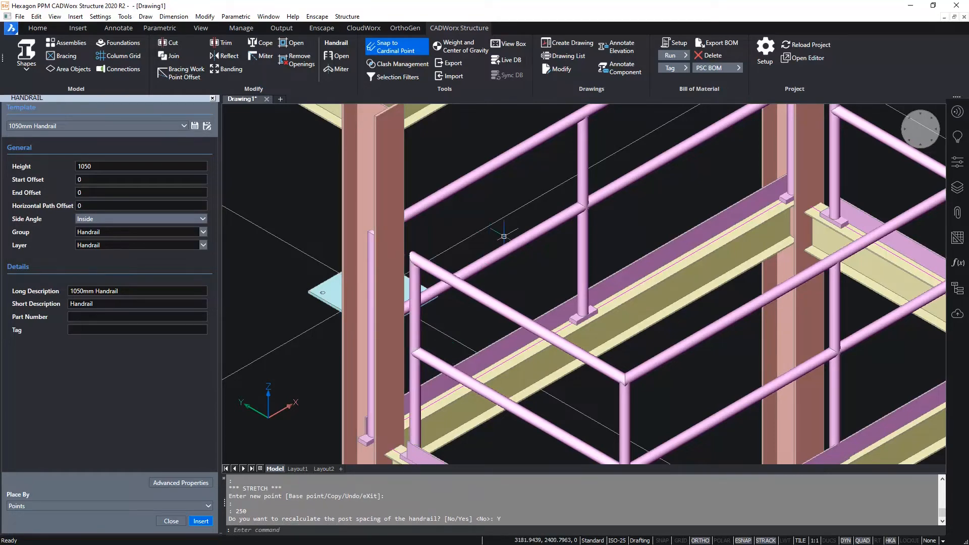
- Move the inner platform handrail's end post at column B1 inward by 200 and recalculate the post spacing
middle_click_drag(524, 214, 498, 379)
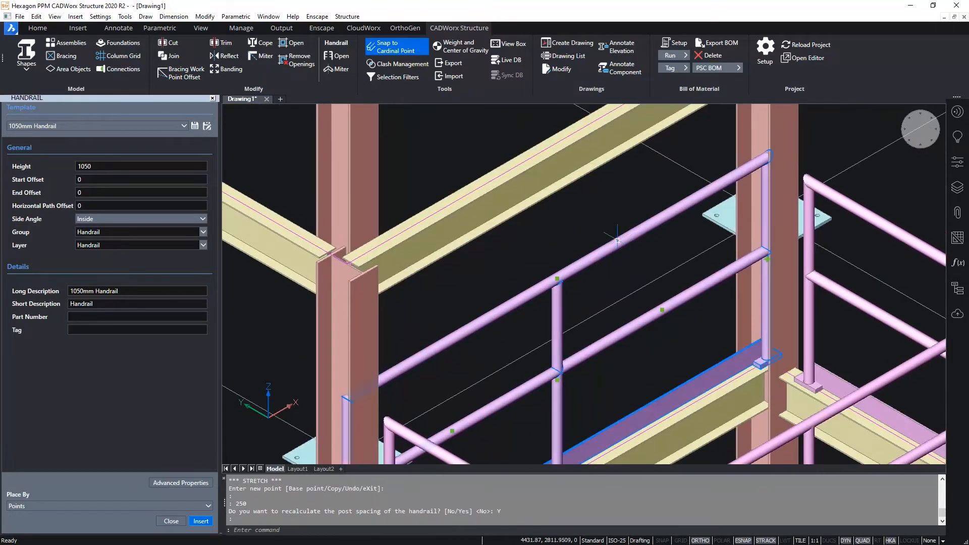
left_click(766, 257)
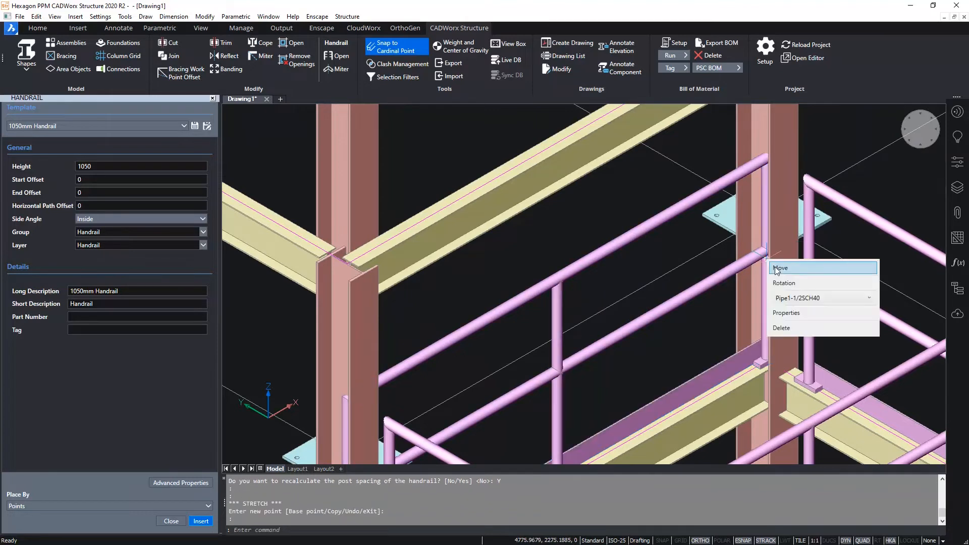
type("200")
key("Return")
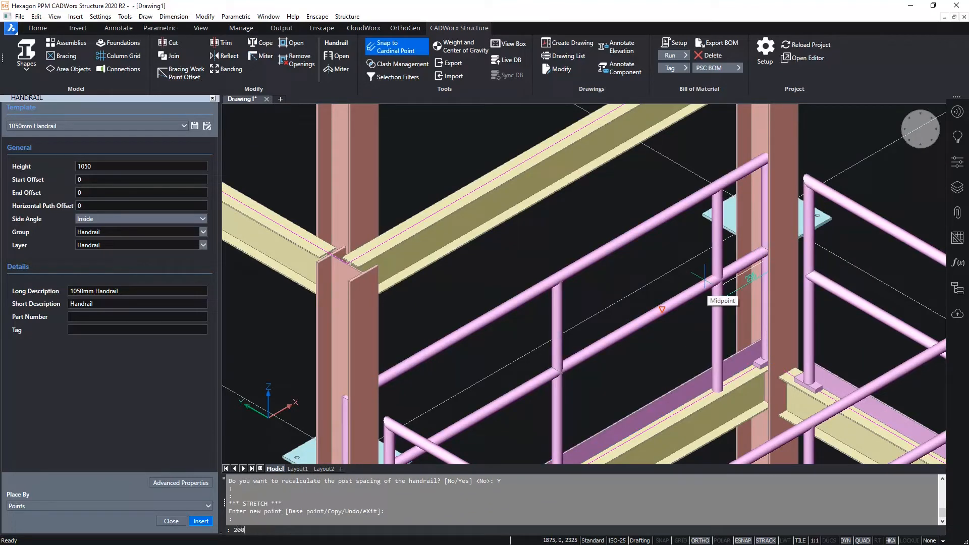
key("Return")
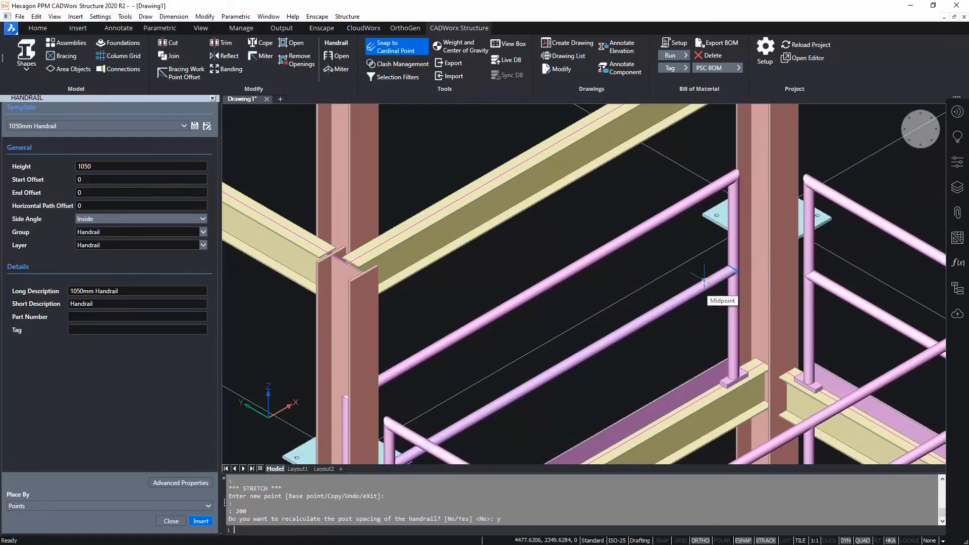
- Move the inner platform handrail's end post at column A1 inward by 200 and recalculate the post spacing
middle_click_drag(505, 312, 578, 224)
left_click(488, 281)
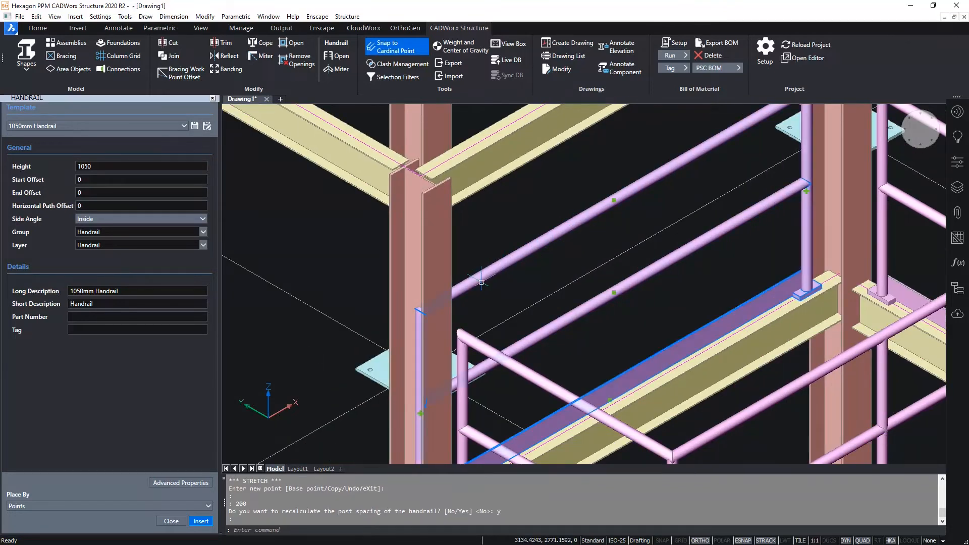
left_click(432, 406)
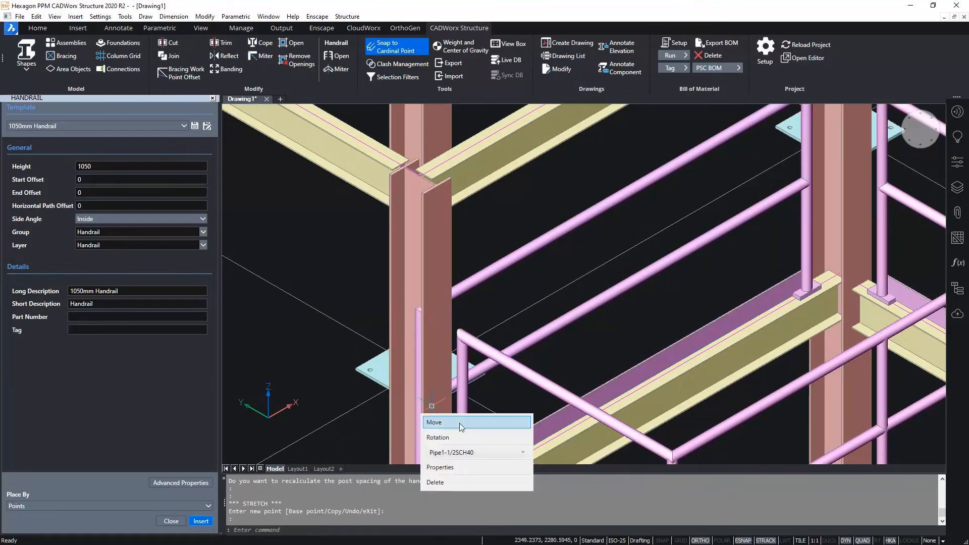
type("20")
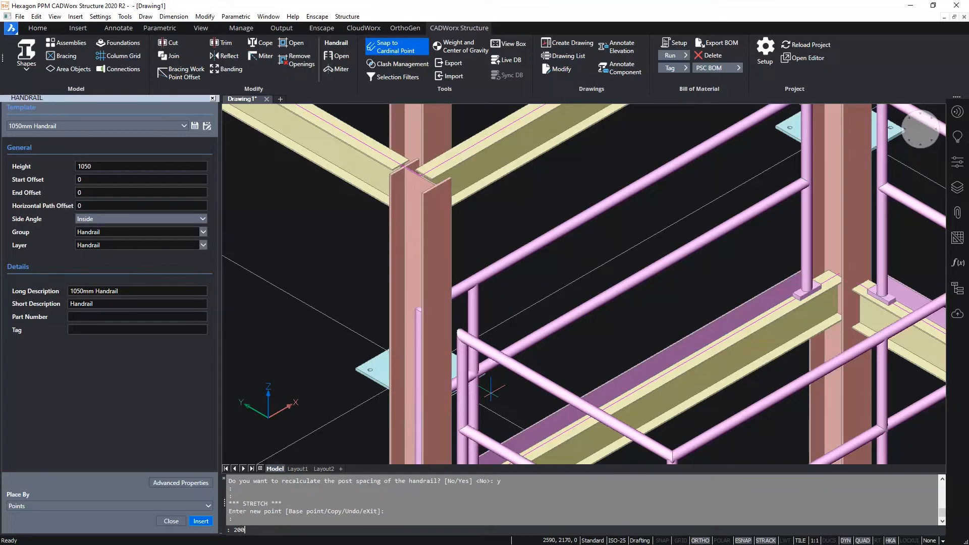
type("0")
key("Return")
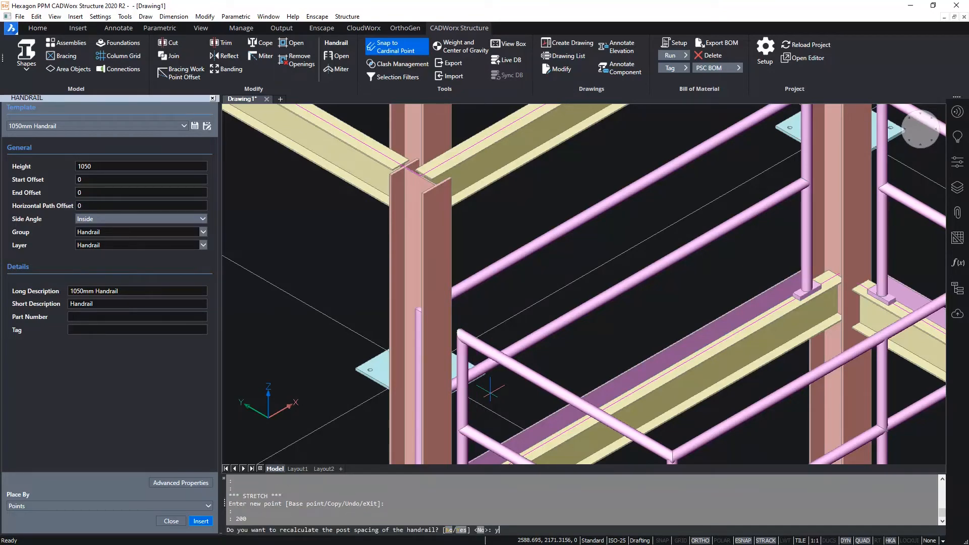
type("y")
key("Return")
- Close the handrail settings and start a stair assembly of the Straight type
middle_click_drag(723, 246, 525, 242)
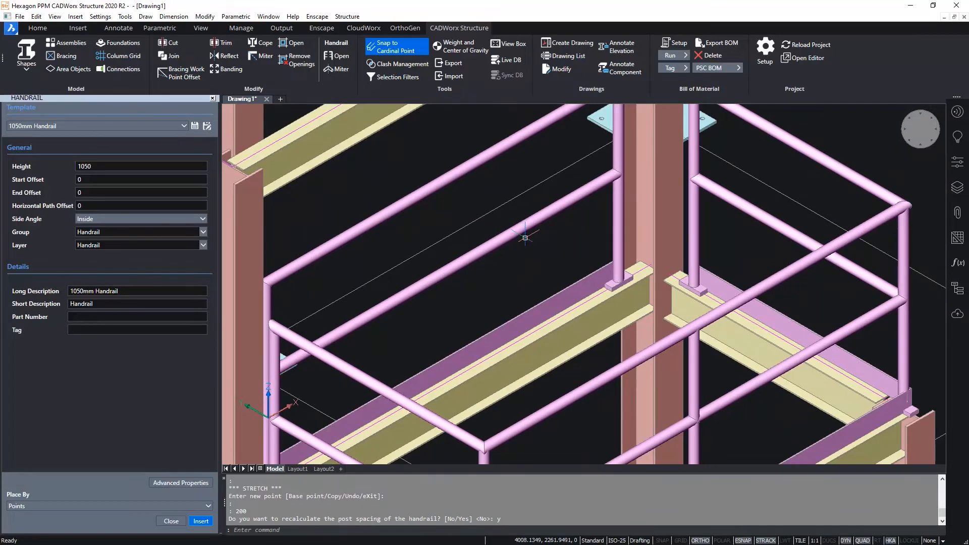
scroll(525, 241, "down", 2)
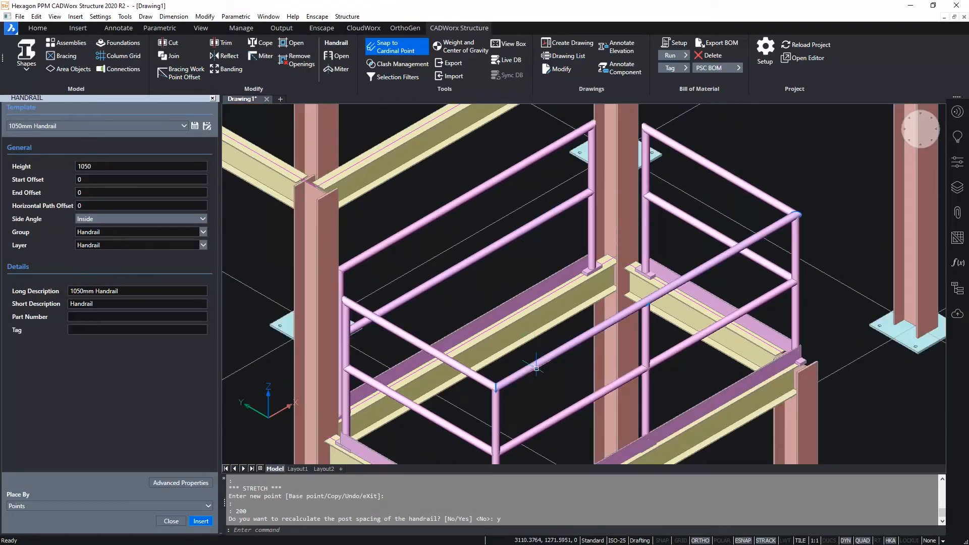
middle_click_drag(535, 386, 486, 416)
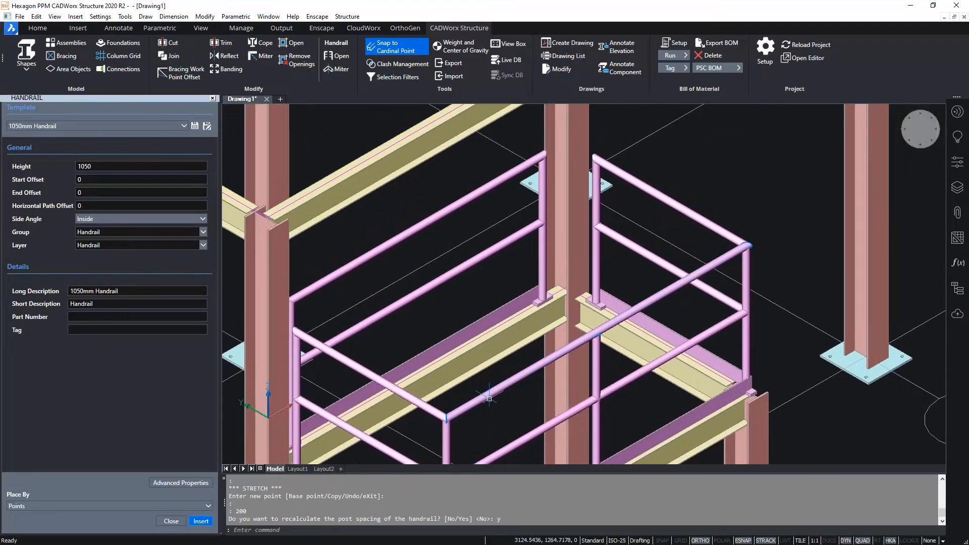
left_click(171, 521)
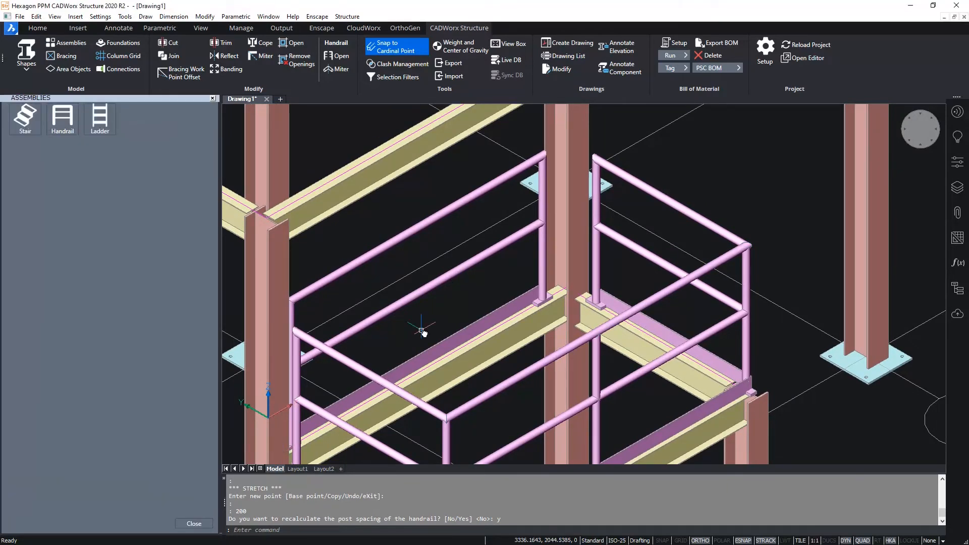
middle_click(423, 335)
middle_click(423, 334)
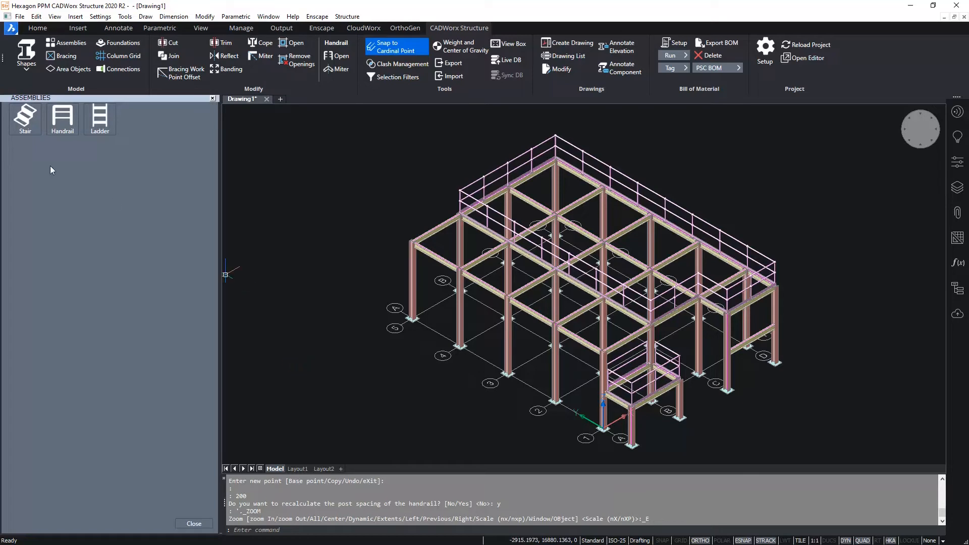
left_click(24, 125)
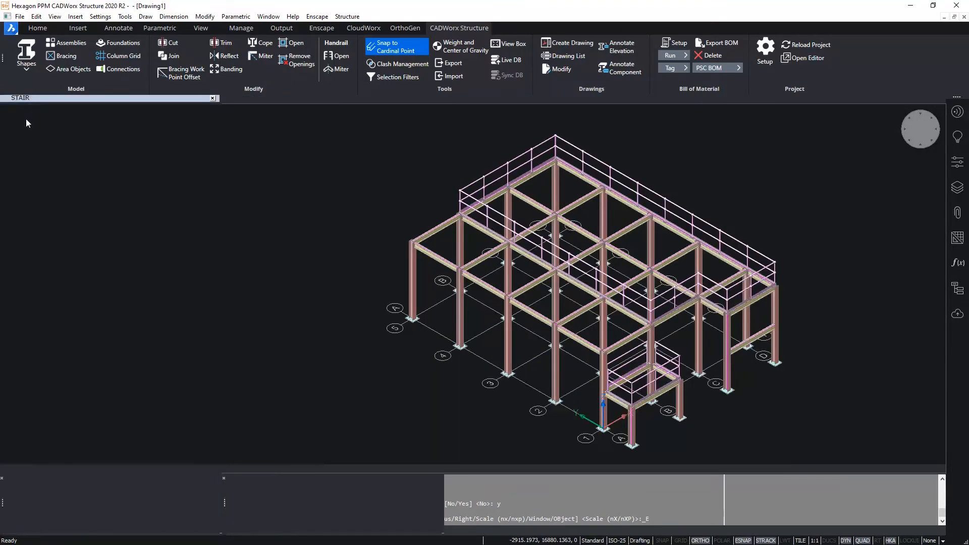
left_click(57, 142)
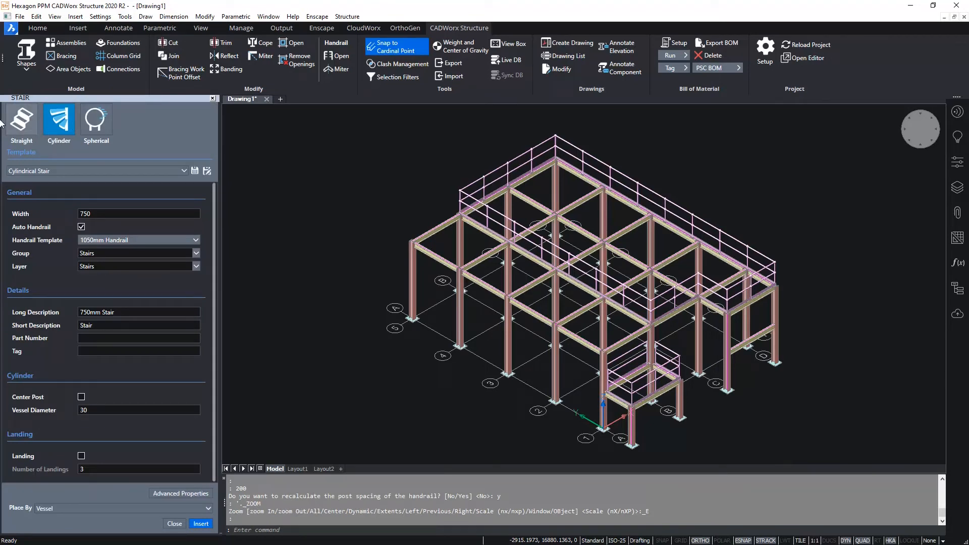
left_click(27, 128)
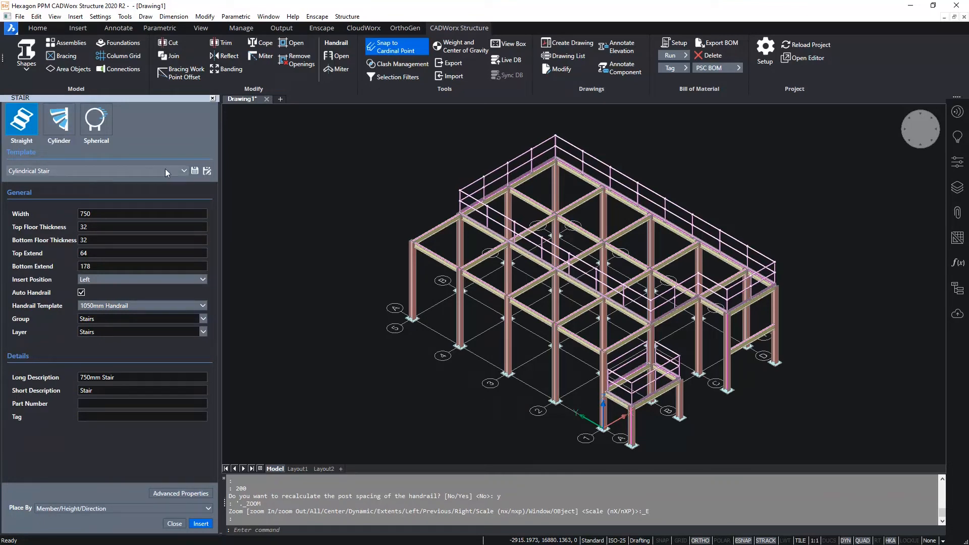
- Configure a straight stair with the 750mm Stair from Platform to Platform template, Center insert position and placement by Members
left_click(178, 170)
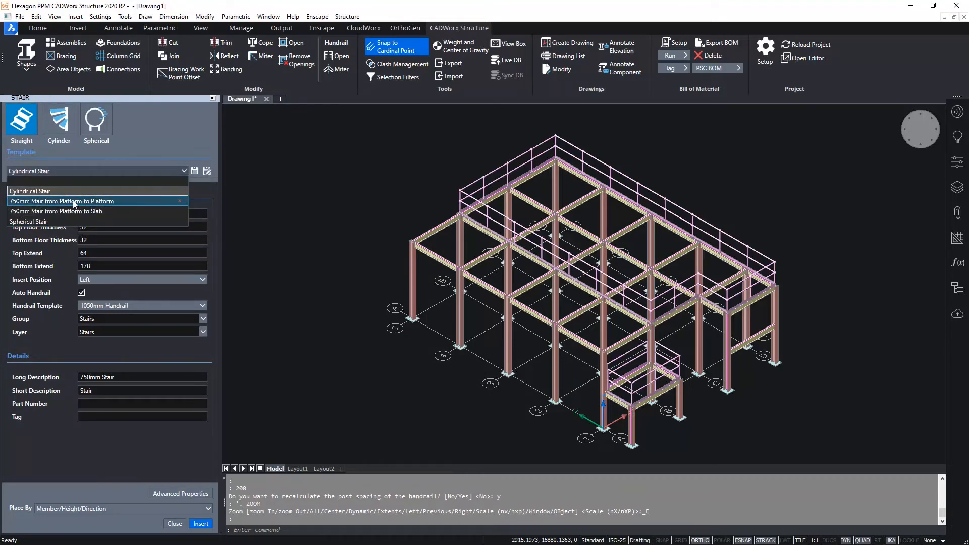
left_click(74, 201)
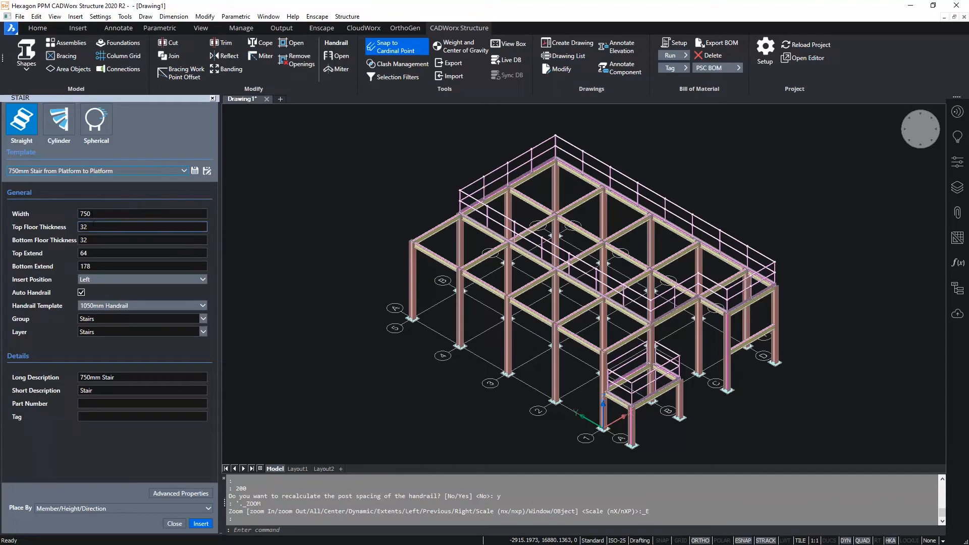
left_click(101, 278)
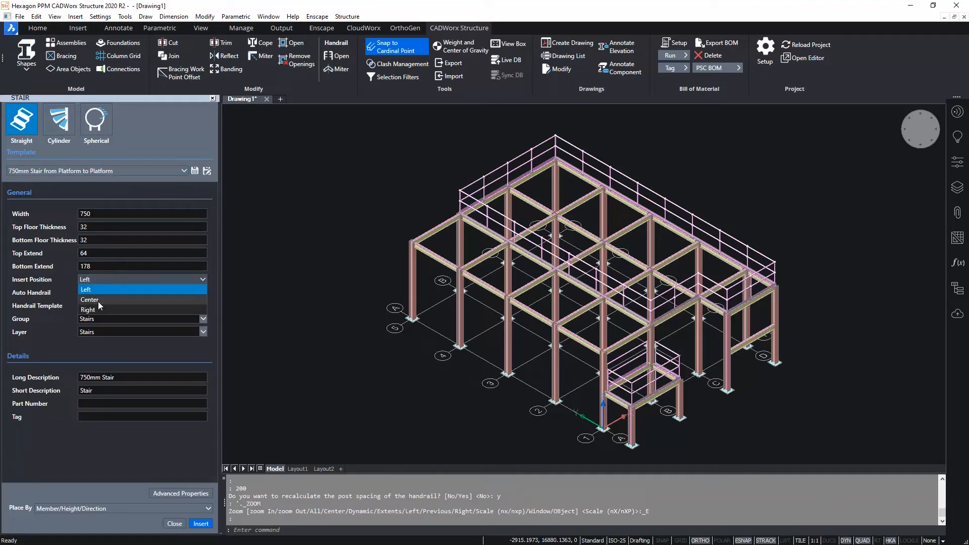
left_click(101, 300)
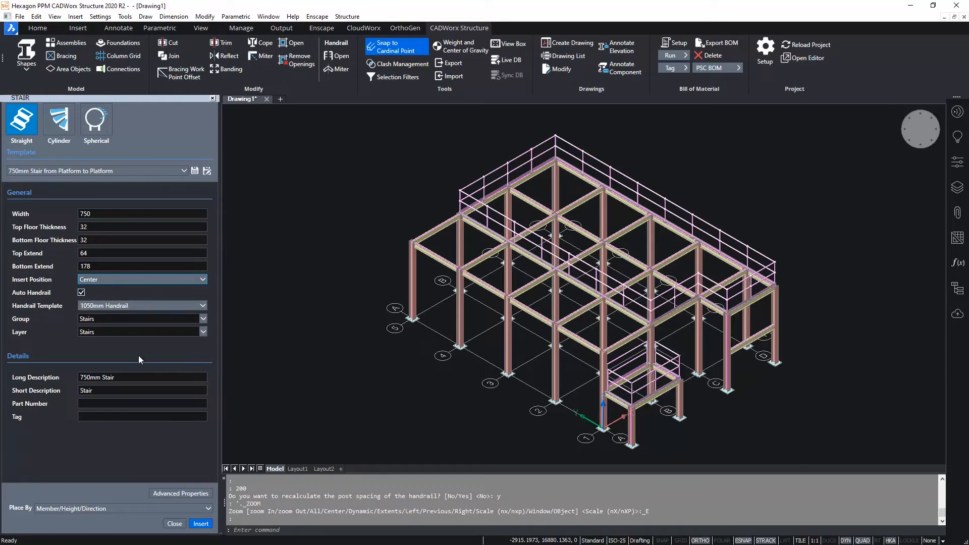
left_click(120, 508)
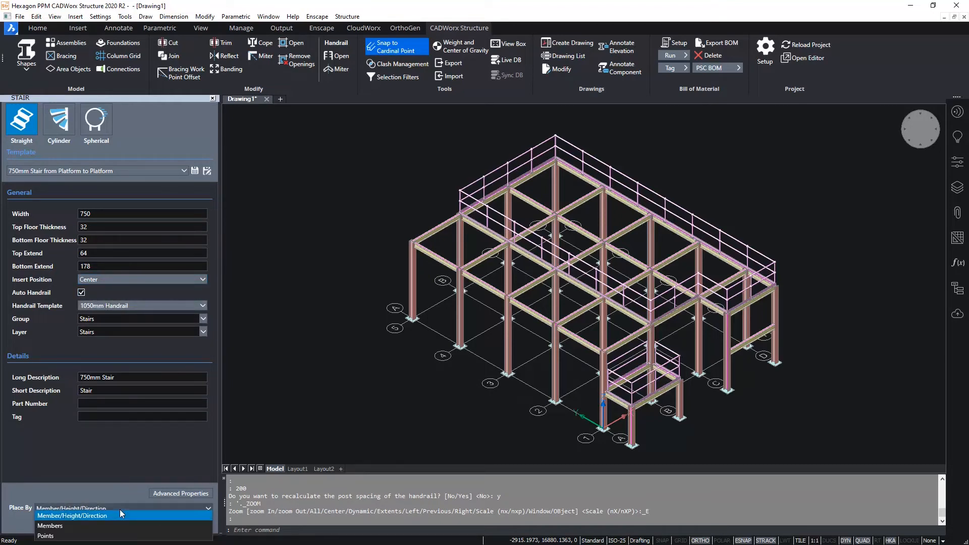
left_click(59, 528)
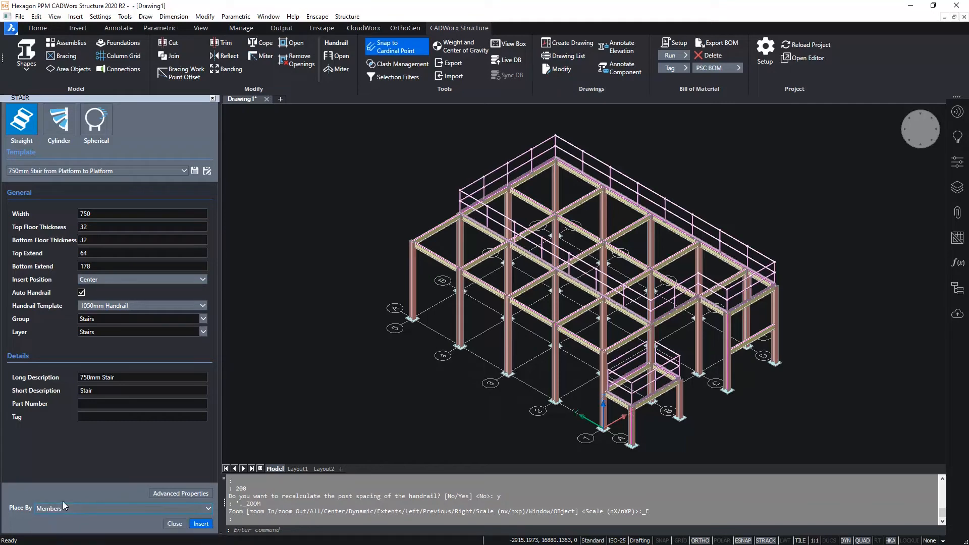
- Insert the stair from the midpoint of the roof extension's end beam on gridline C down to the low platform's end beam on gridline B
left_click(201, 525)
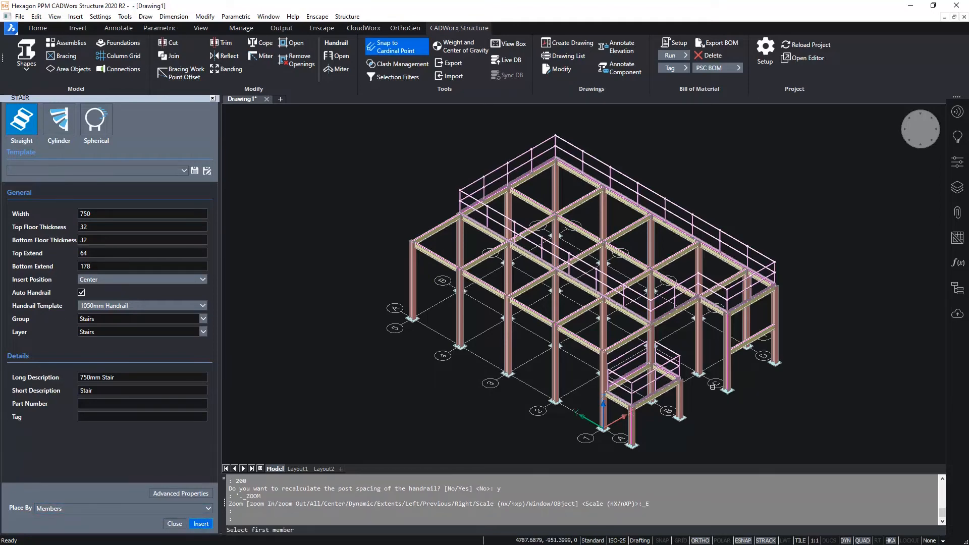
scroll(705, 346, "up", 3)
scroll(724, 220, "up", 3)
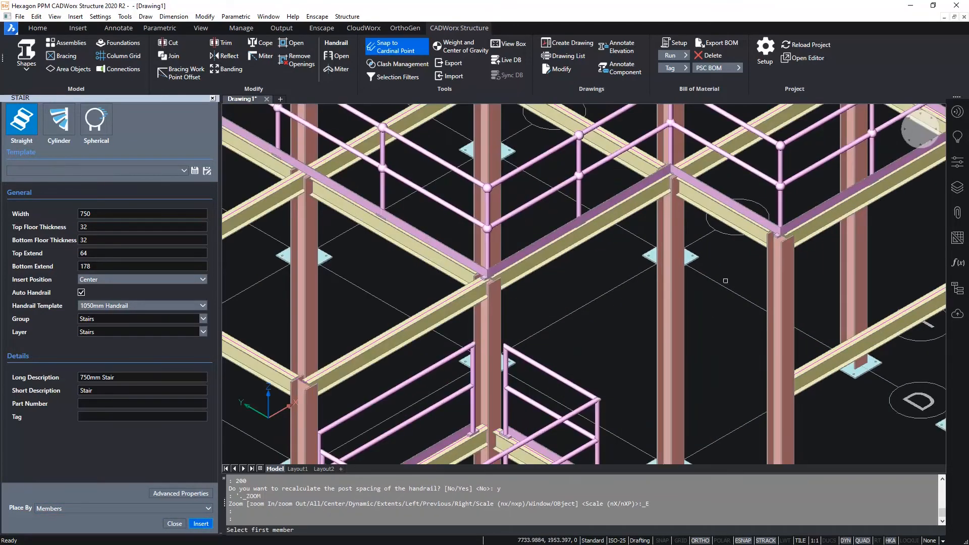
left_click(725, 219)
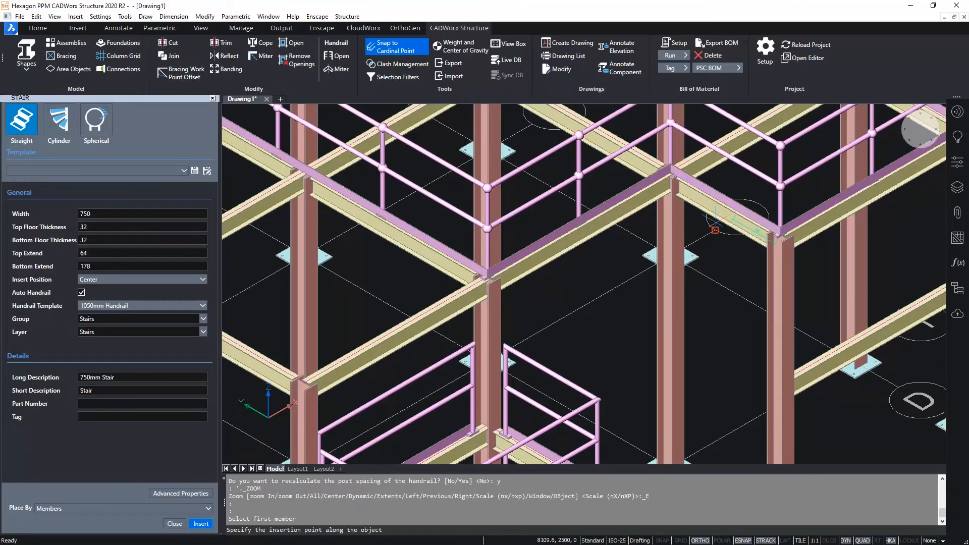
left_click(725, 204)
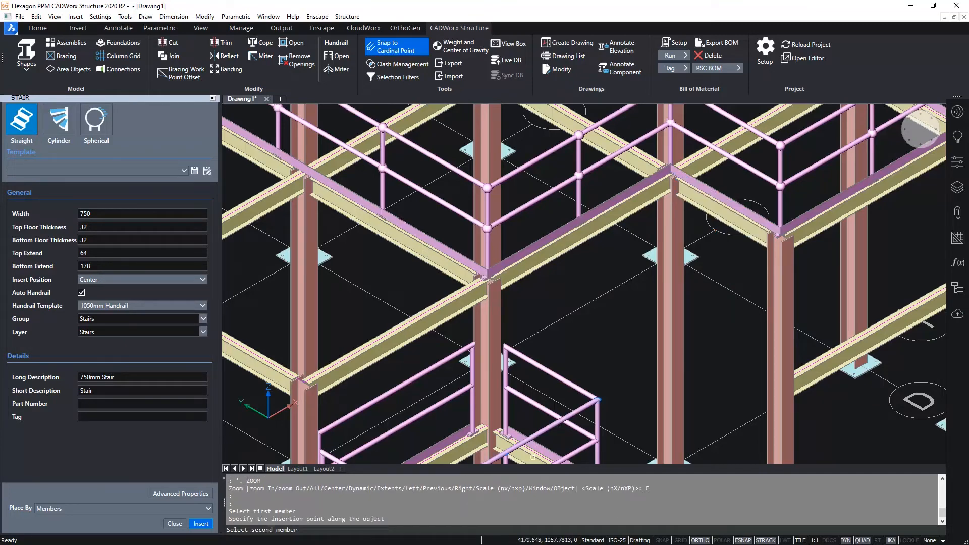
middle_click_drag(575, 375, 614, 323)
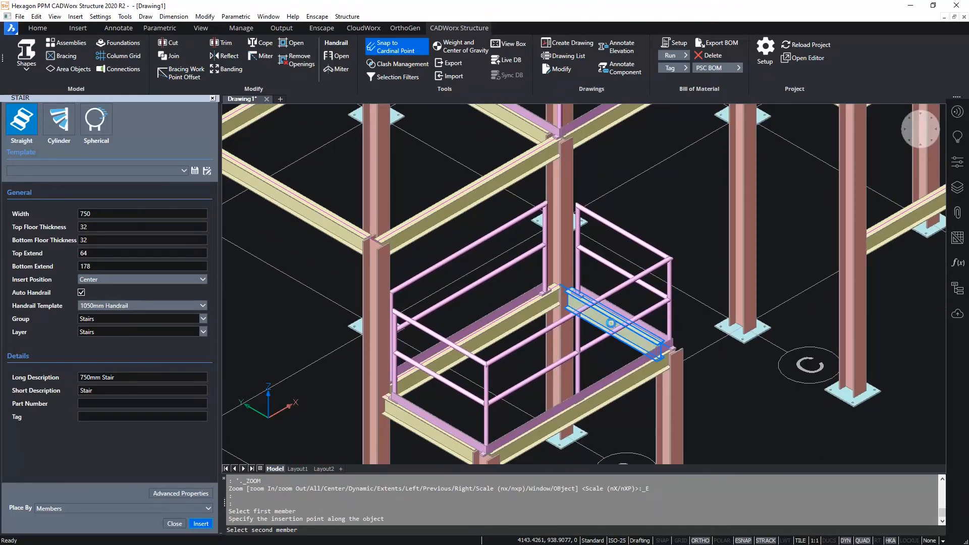
left_click(611, 324)
middle_click_drag(812, 237, 755, 333)
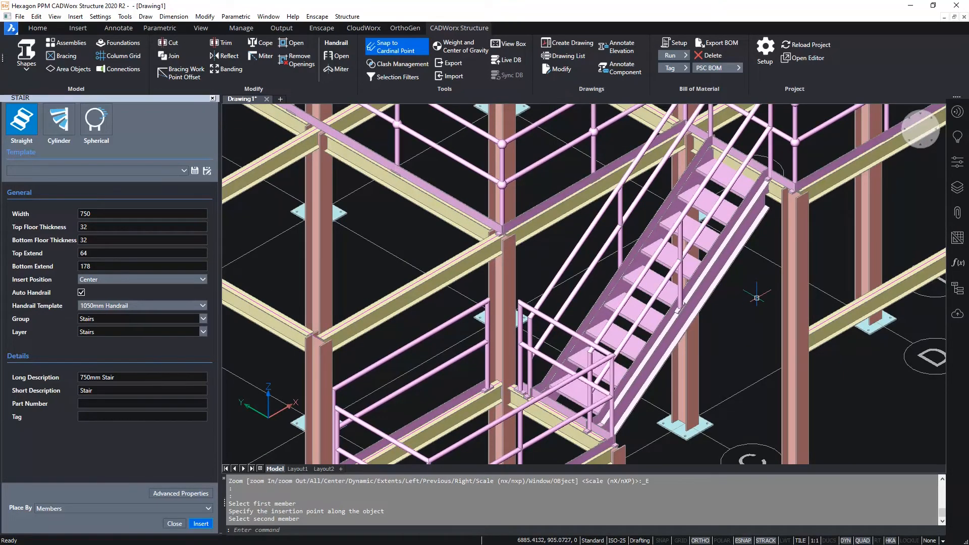
scroll(757, 282, "up", 2)
middle_click_drag(757, 282, 749, 358)
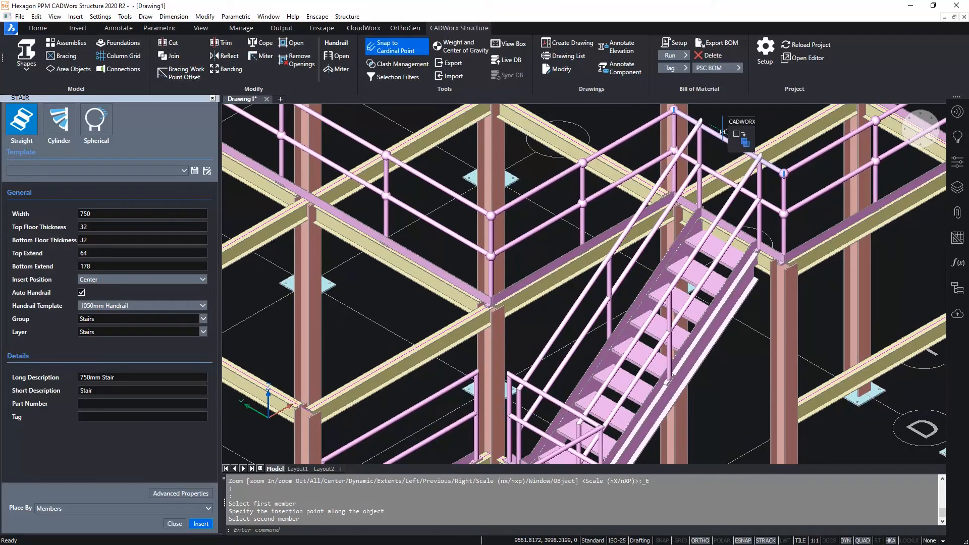
scroll(723, 132, "up", 1)
scroll(724, 204, "up", 1)
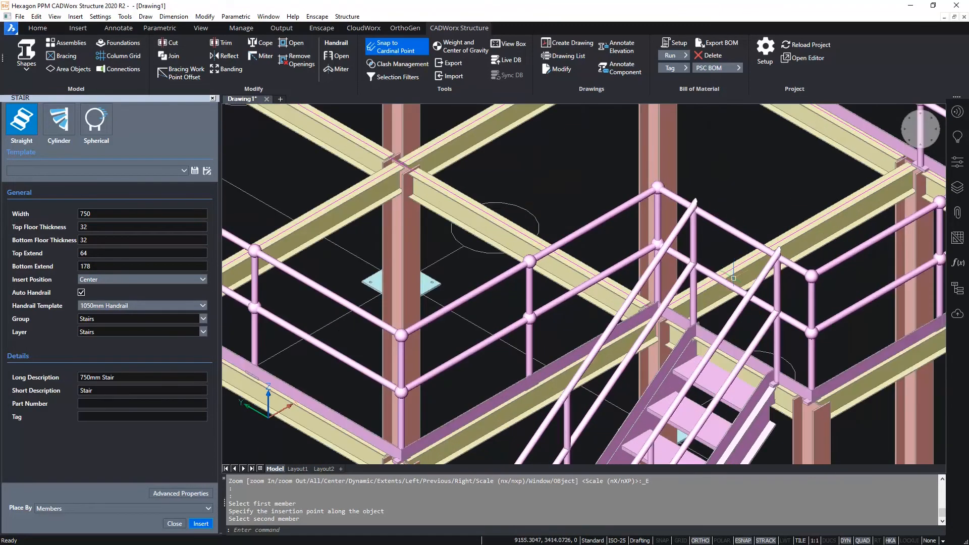
scroll(734, 277, "down", 2)
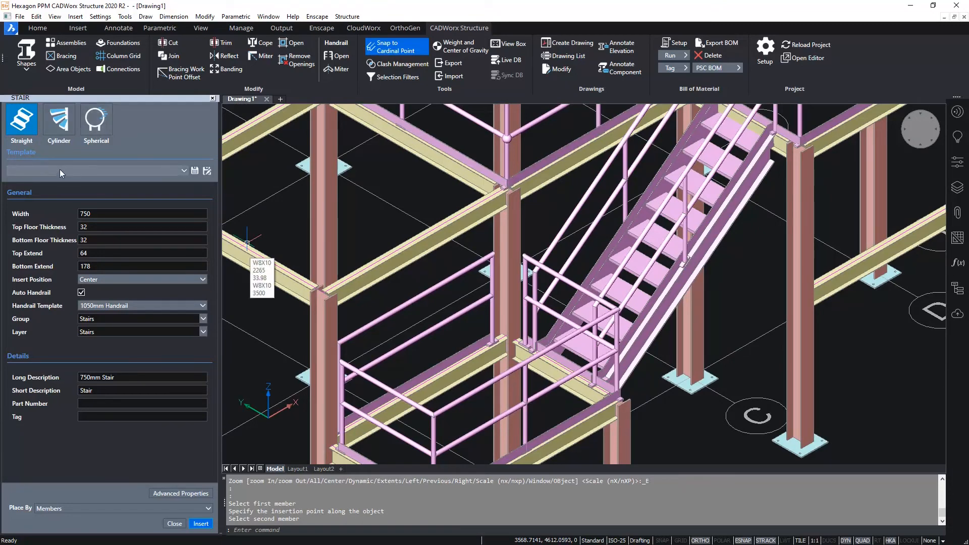
- Insert a 750mm Stair from Platform to Slab at the middle of the low platform's outer beam, down to base-plate level and heading outward
left_click(77, 172)
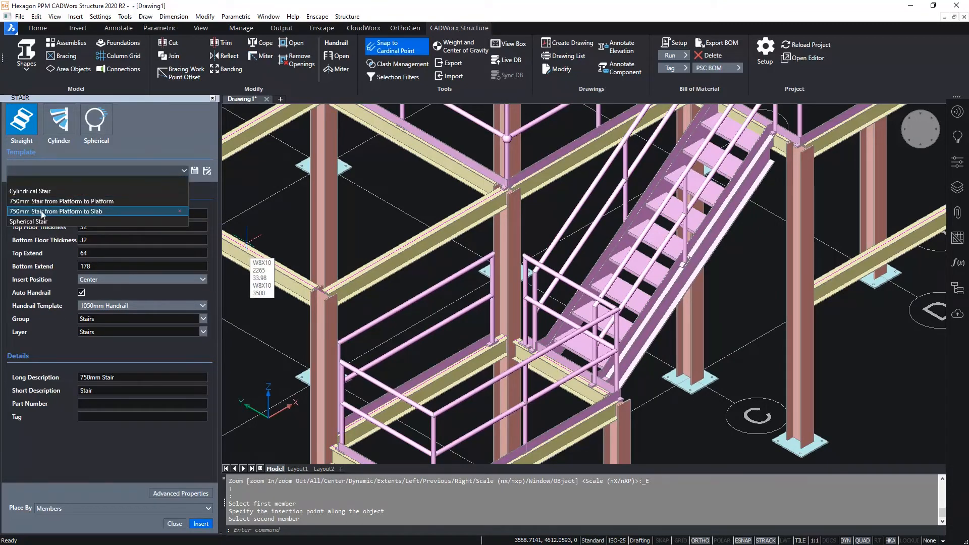
left_click(98, 212)
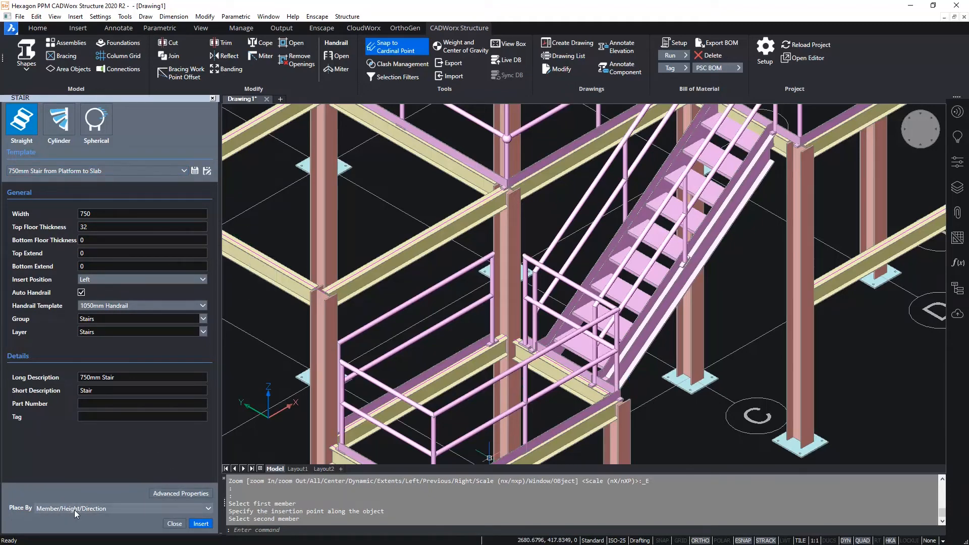
left_click(201, 524)
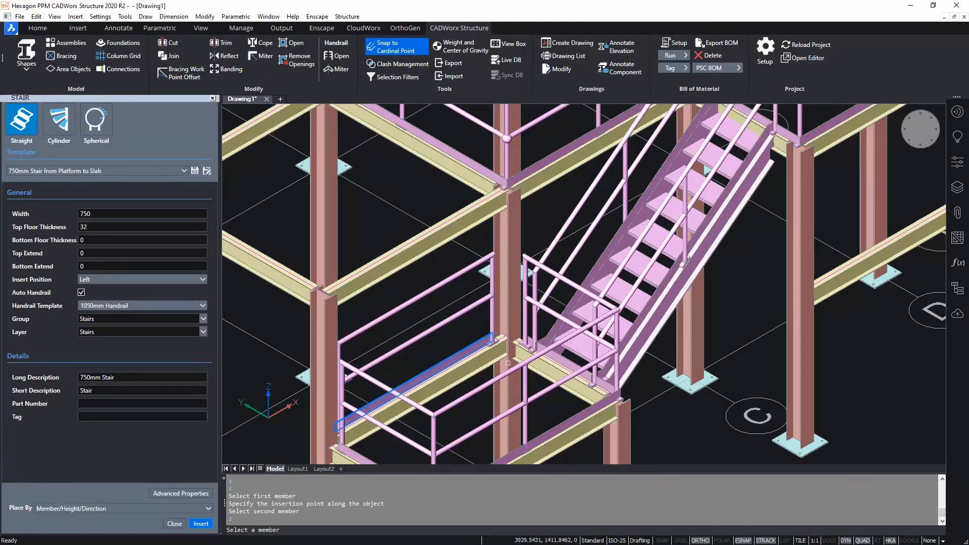
middle_click_drag(545, 442, 541, 286)
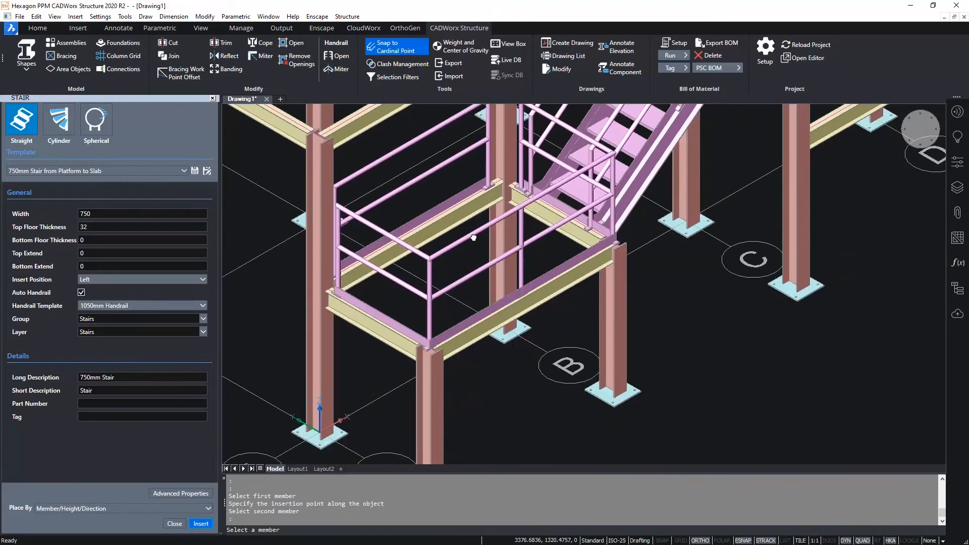
left_click(551, 290)
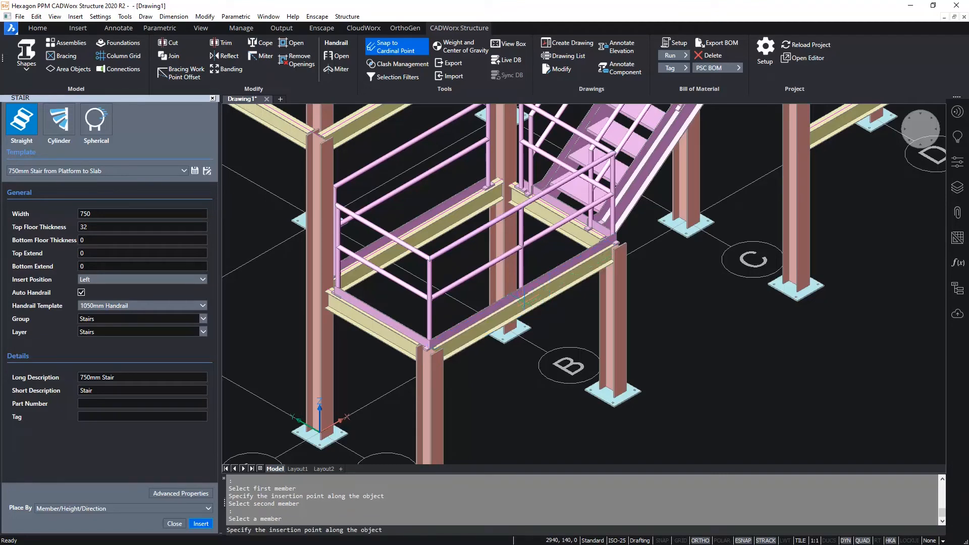
left_click(522, 294)
middle_click_drag(608, 432, 584, 355)
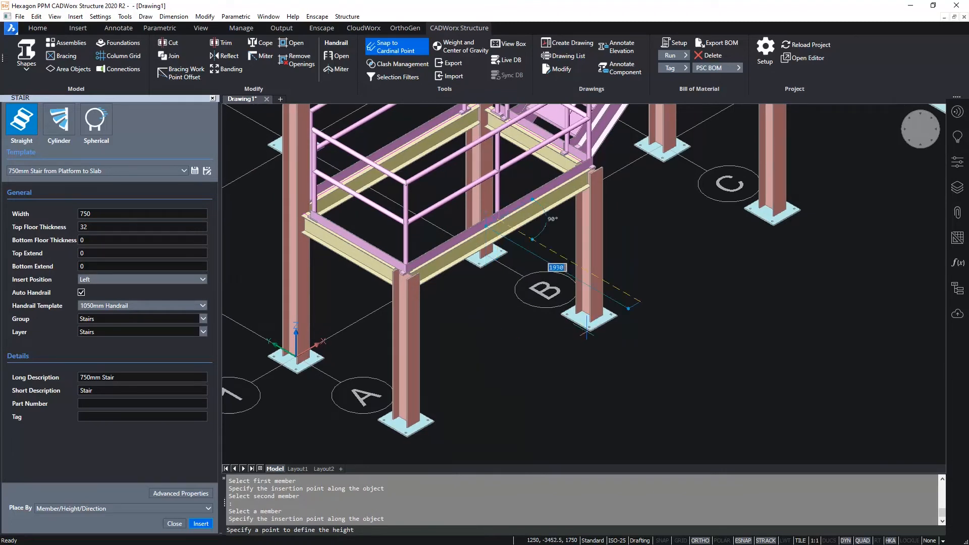
left_click(591, 331)
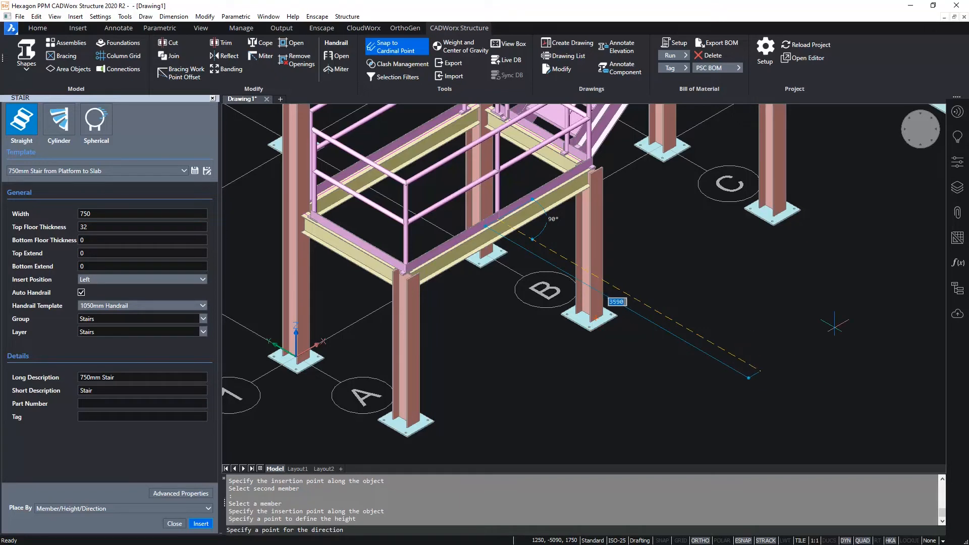
left_click(818, 331)
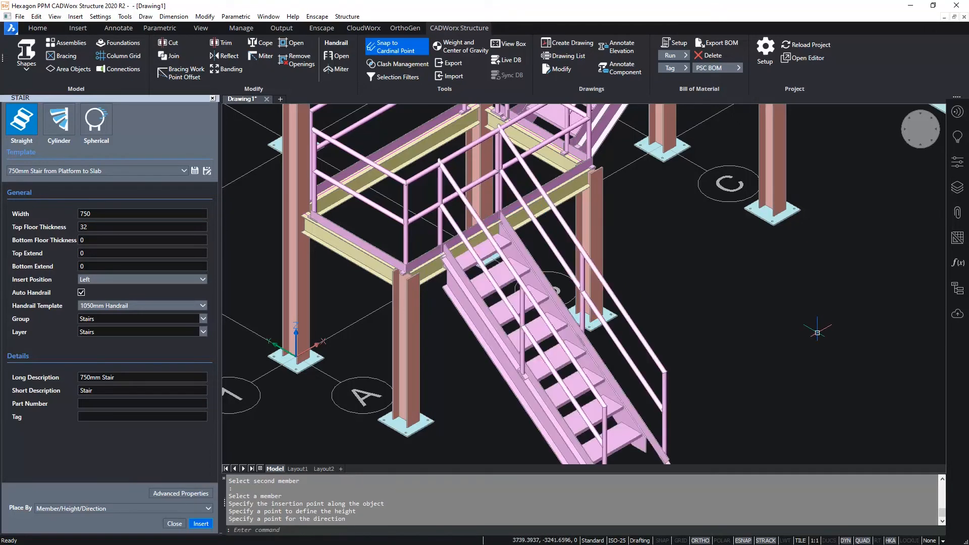
- Change the lower stair's insert position to Center, apply it and close the stair and assembly settings
scroll(767, 354, "down", 2)
middle_click_drag(768, 355, 702, 334)
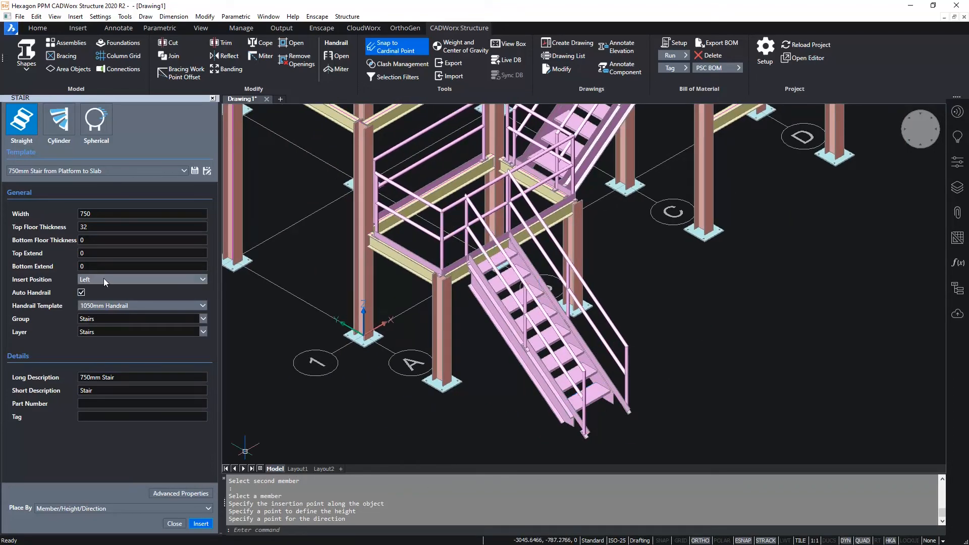
mouse_move(591, 395)
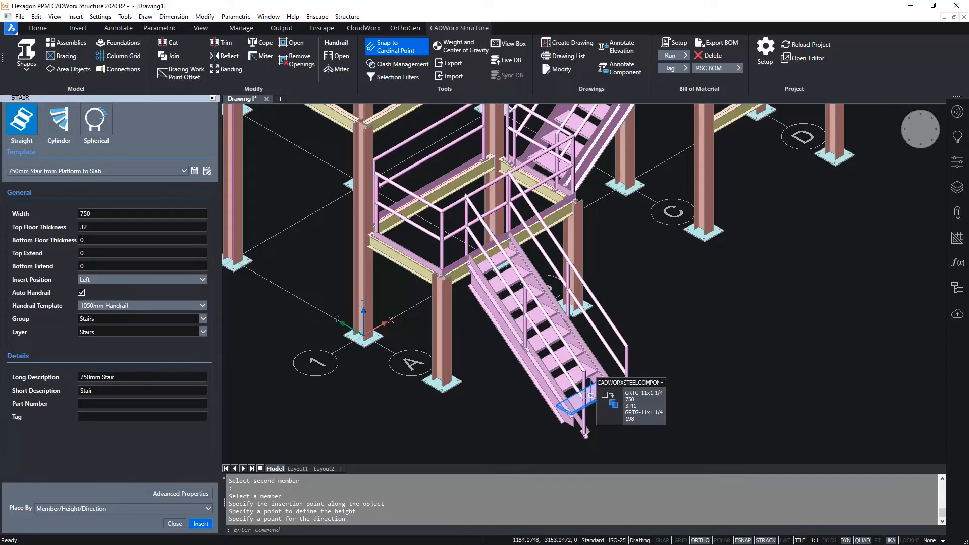
left_click(590, 395)
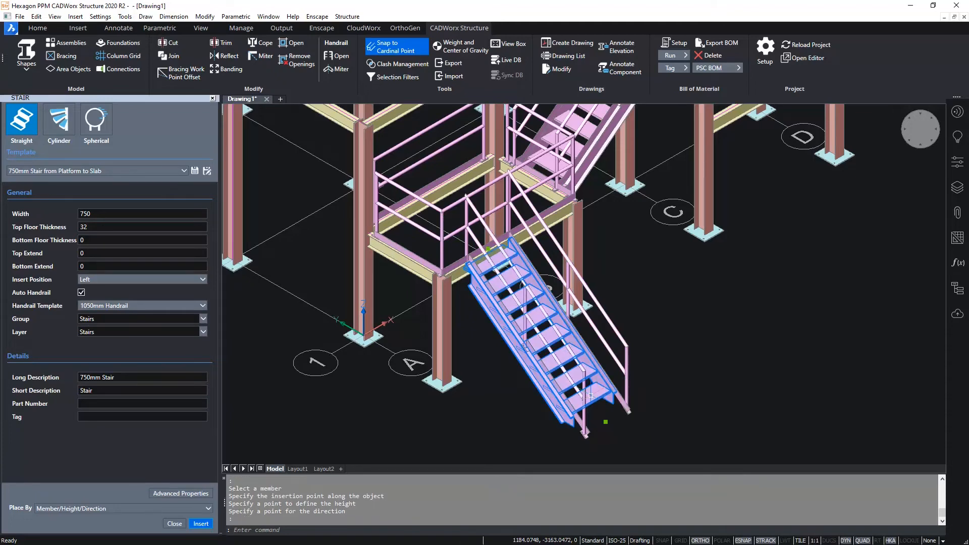
double_click(591, 396)
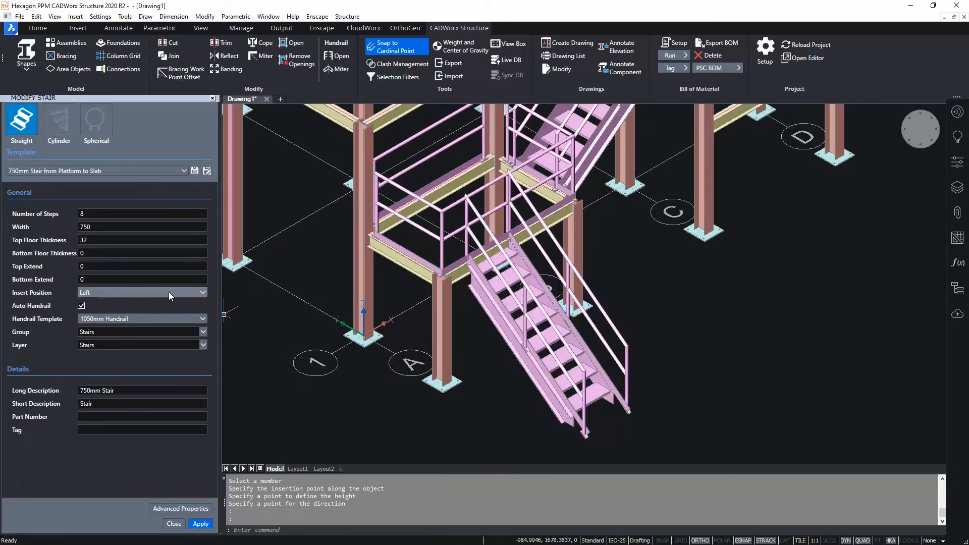
left_click(169, 291)
left_click(90, 313)
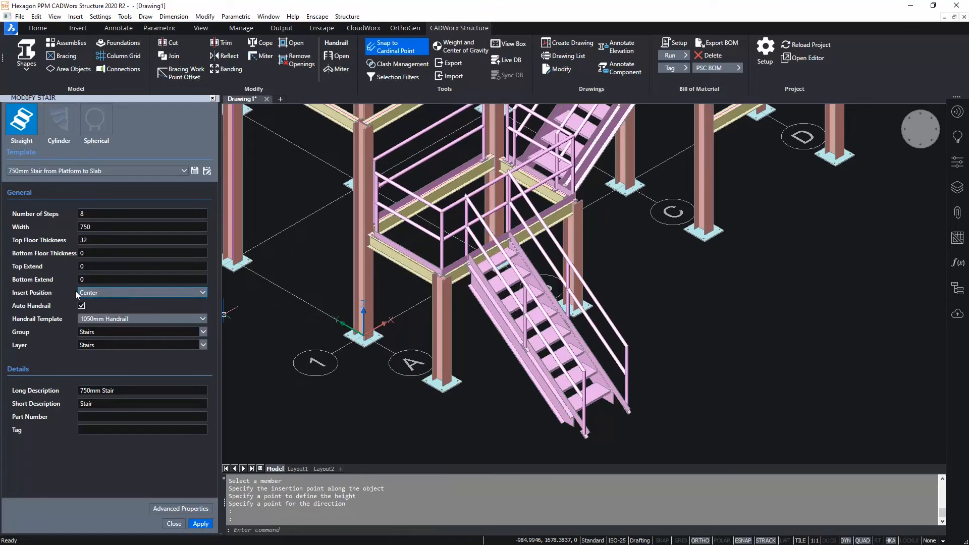
left_click(201, 525)
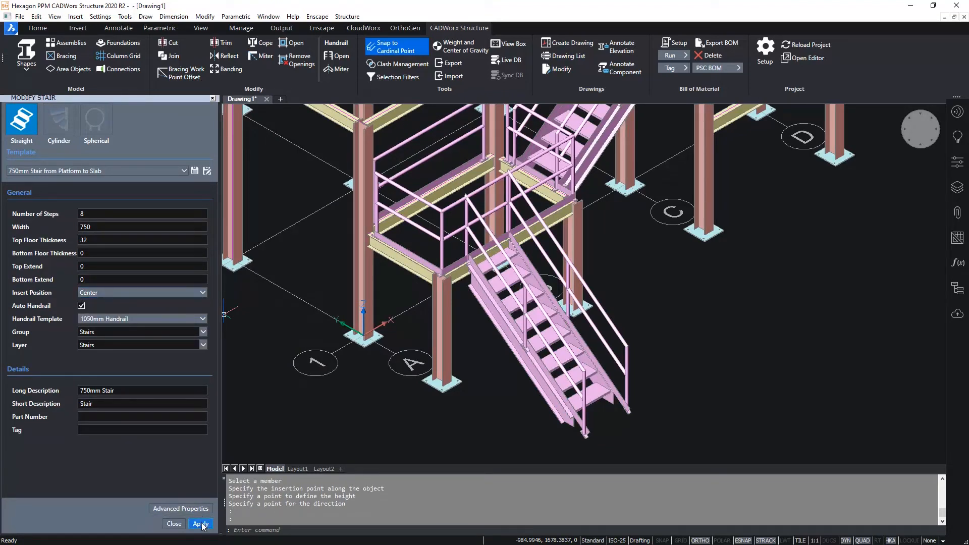
left_click(173, 524)
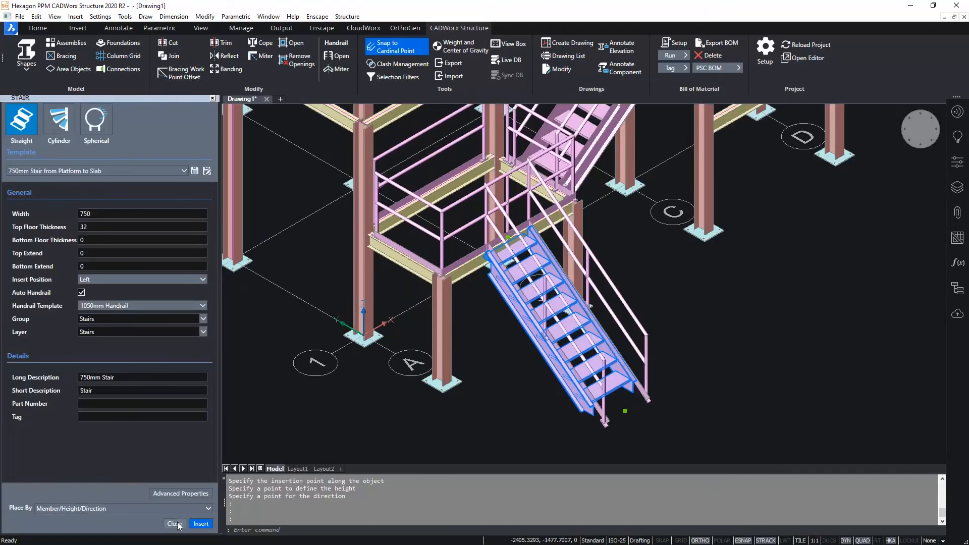
left_click(175, 524)
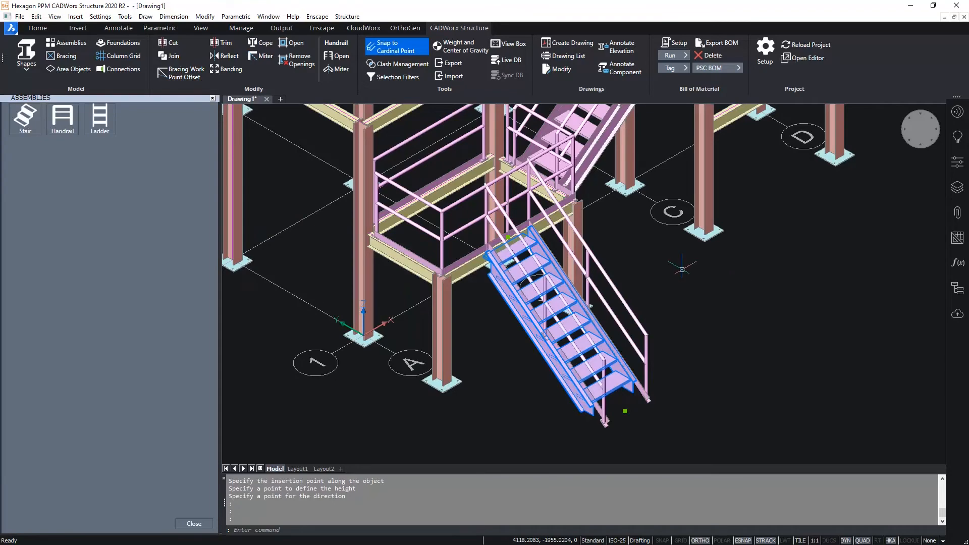
left_click(202, 525)
- Open the low platform's outer handrail between the two top rail endpoints of the lower stair
scroll(671, 200, "up", 2)
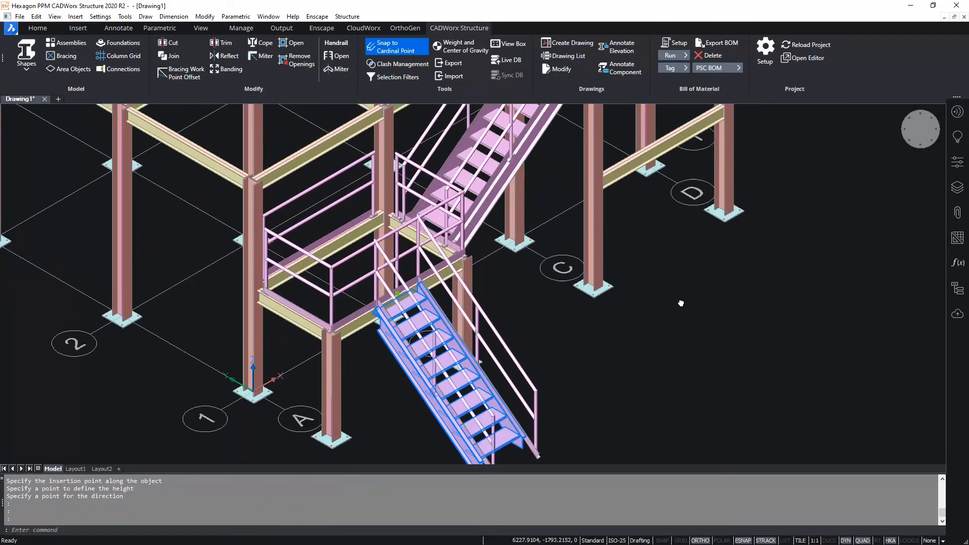
middle_click_drag(676, 259, 685, 332)
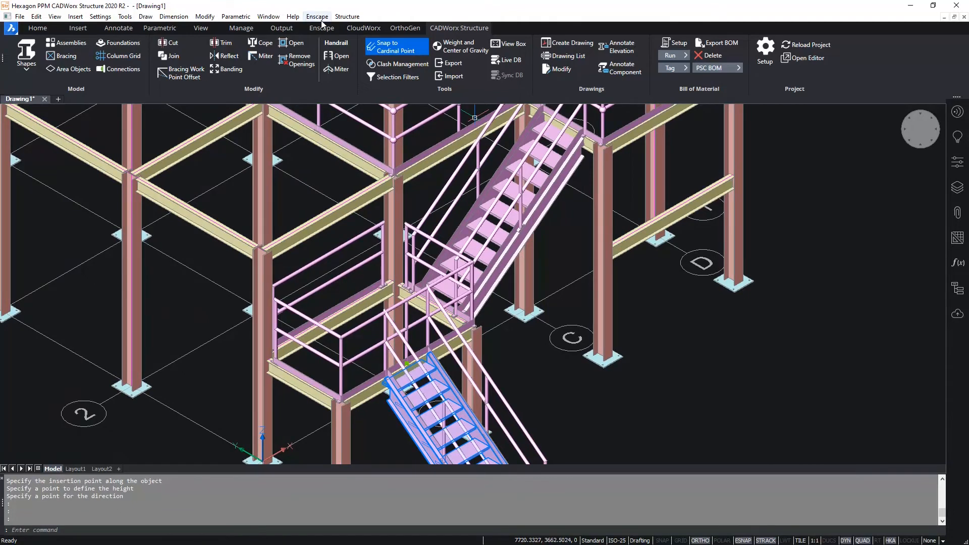
left_click(337, 57)
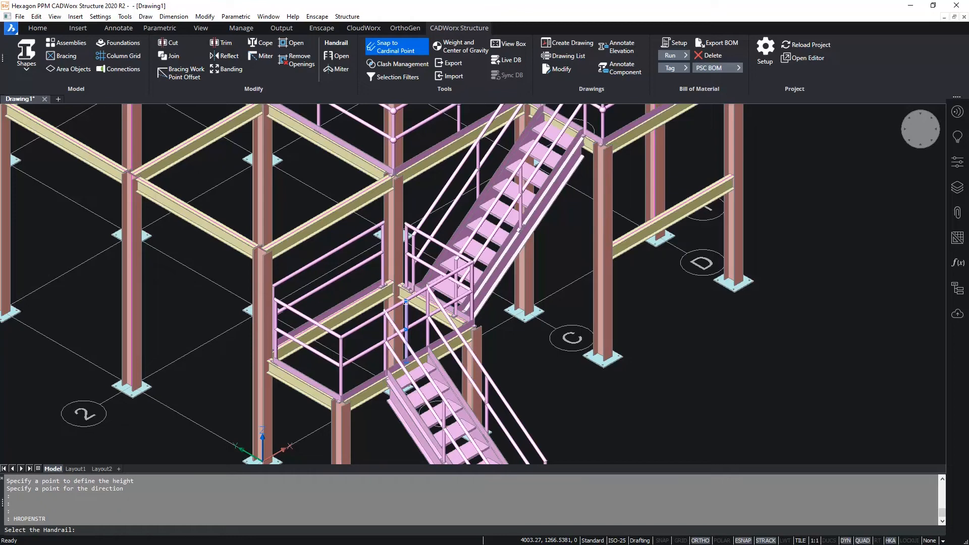
scroll(383, 306, "up", 4)
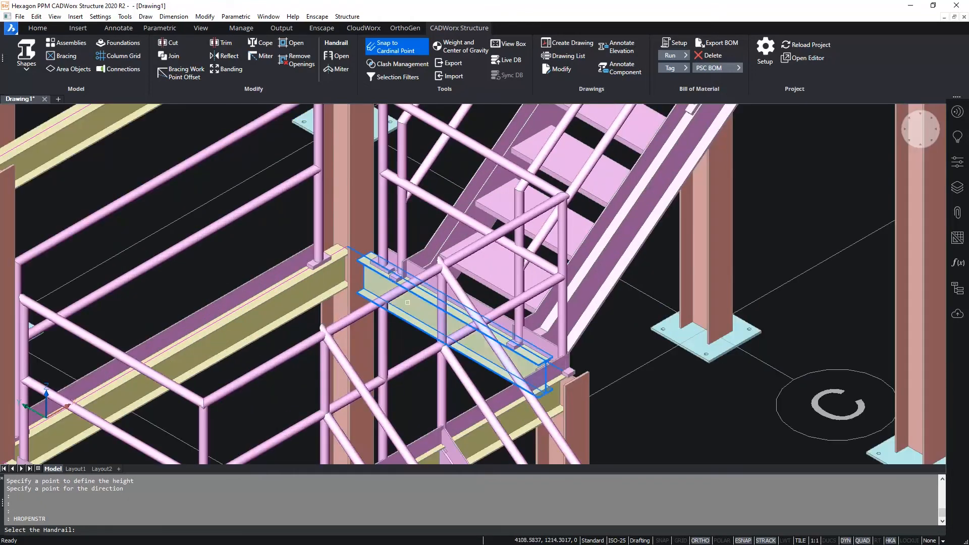
left_click(370, 307)
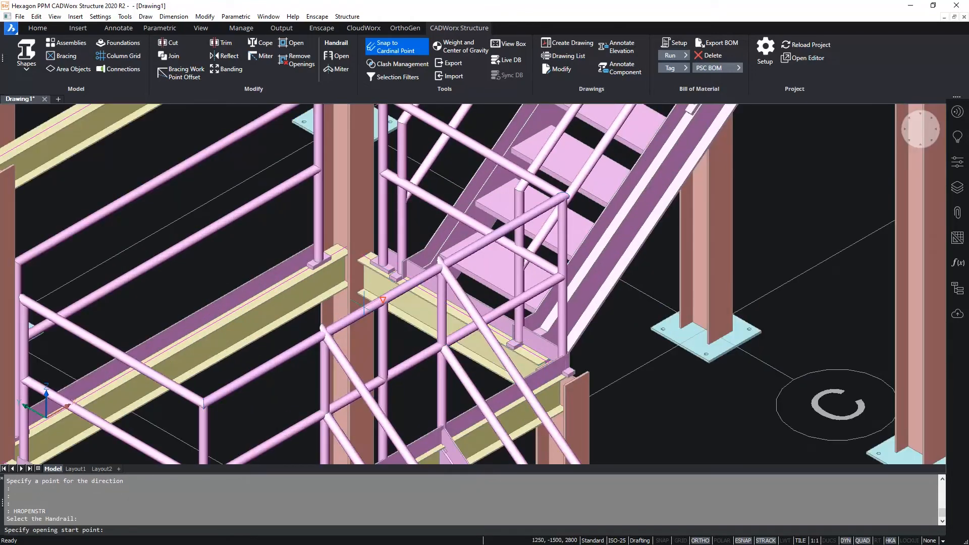
left_click(323, 329)
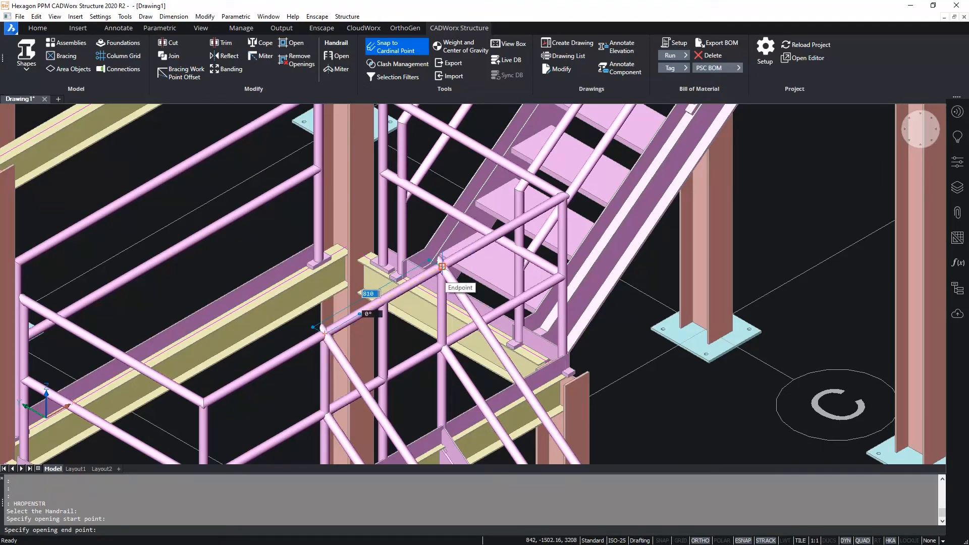
left_click(442, 266)
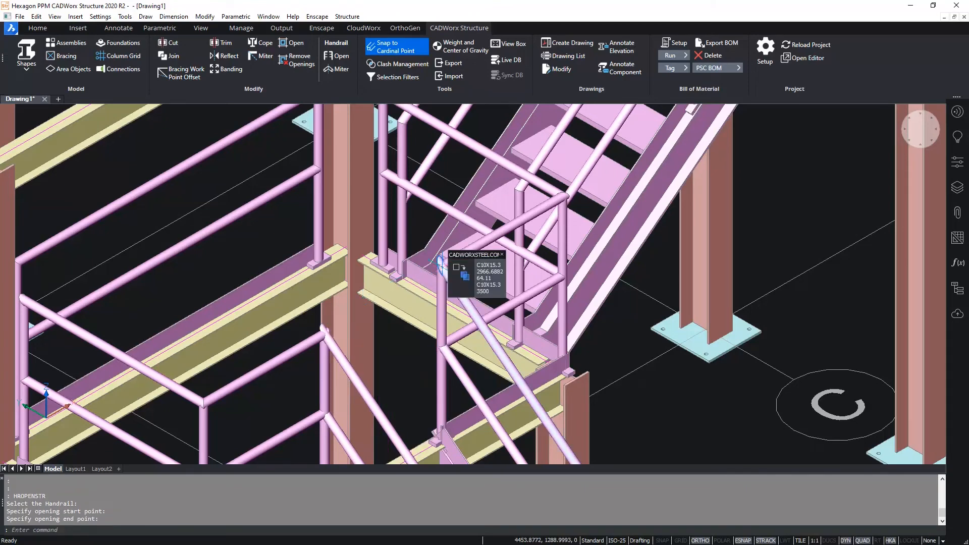
- Open the low platform's end handrail at the foot of the upper stair, between the stair's two rail posts
middle_click_drag(399, 332, 382, 409)
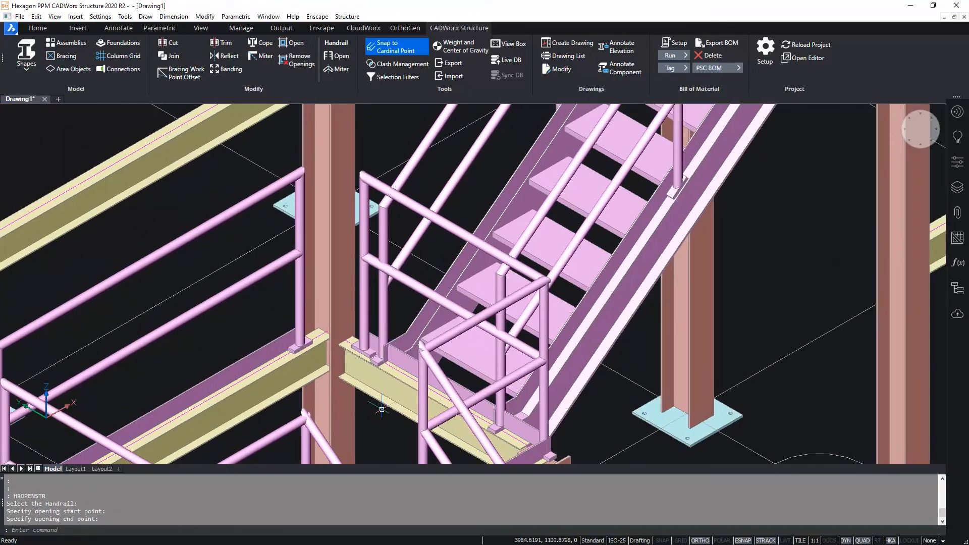
left_click(339, 56)
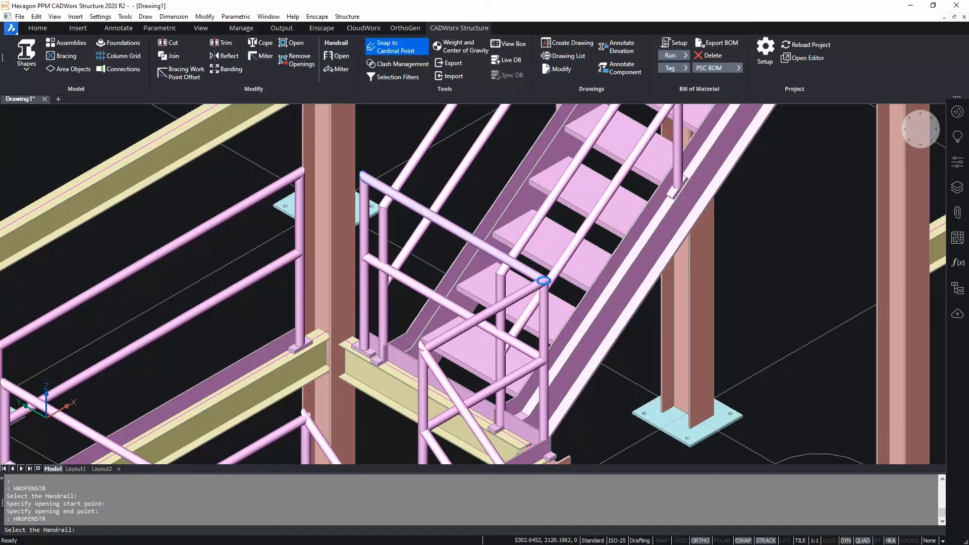
left_click(421, 207)
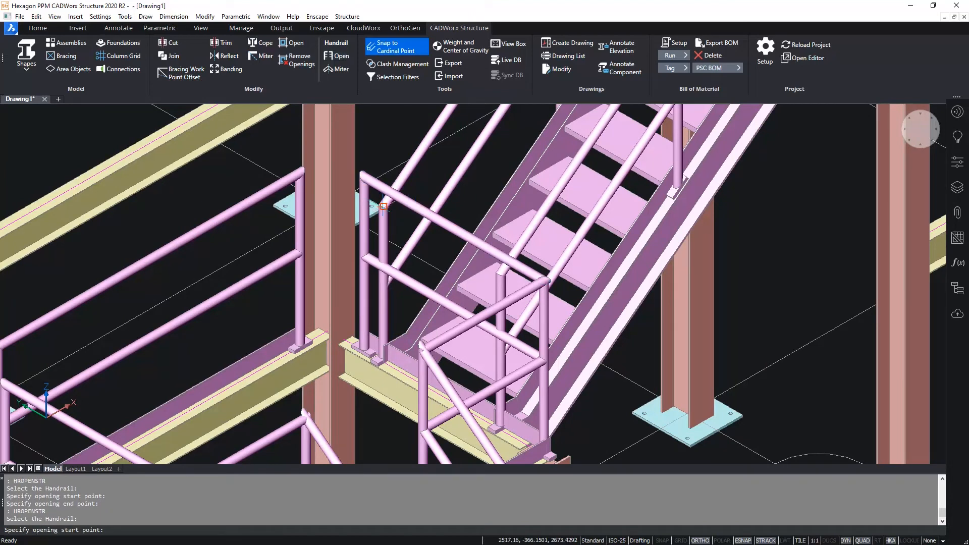
left_click(383, 207)
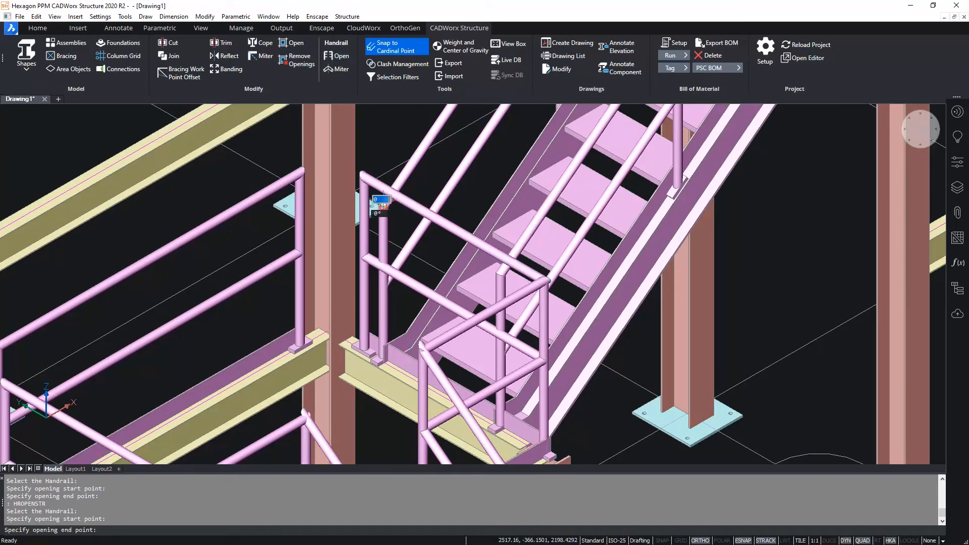
left_click(502, 271)
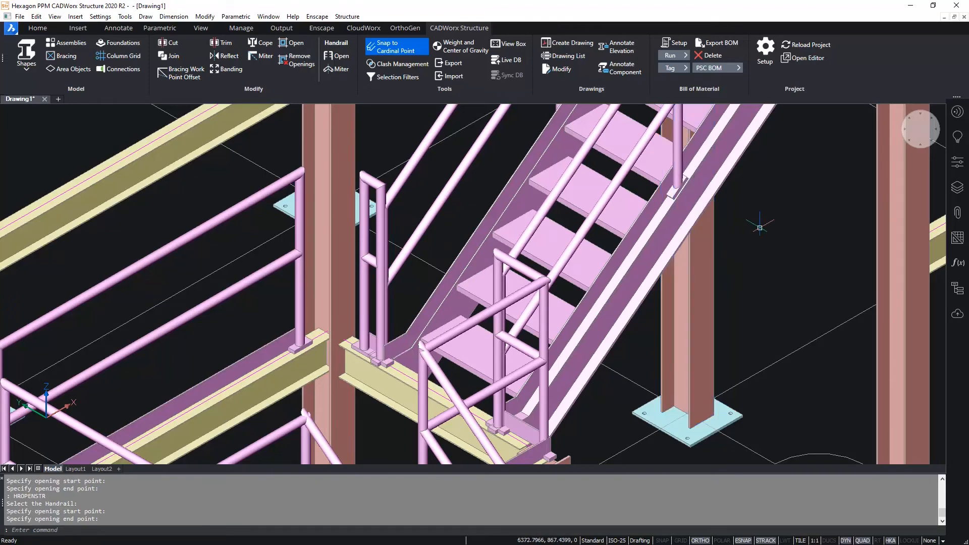
- Open the roof extension's handrail at the head of the upper stair, between the stair's two top rail endpoints
scroll(765, 223, "down", 2)
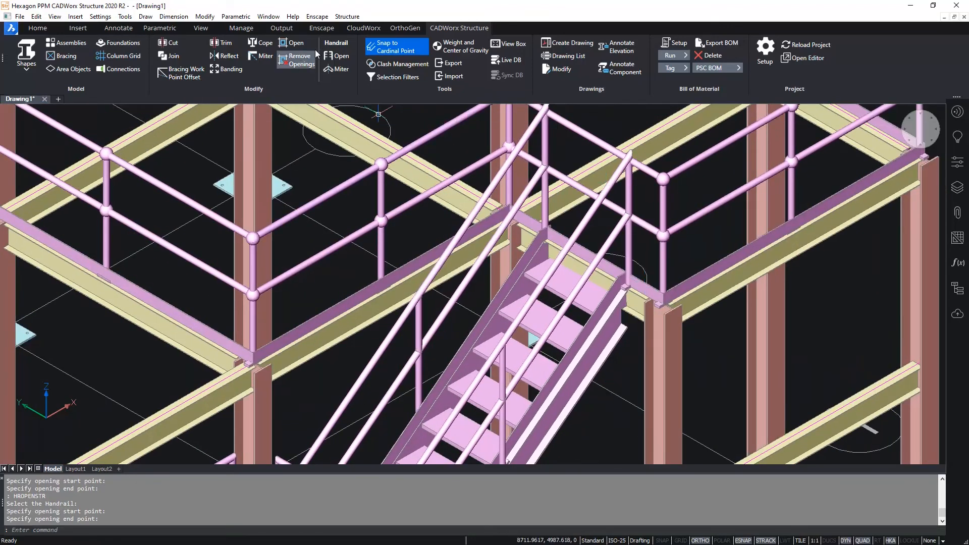
left_click(342, 54)
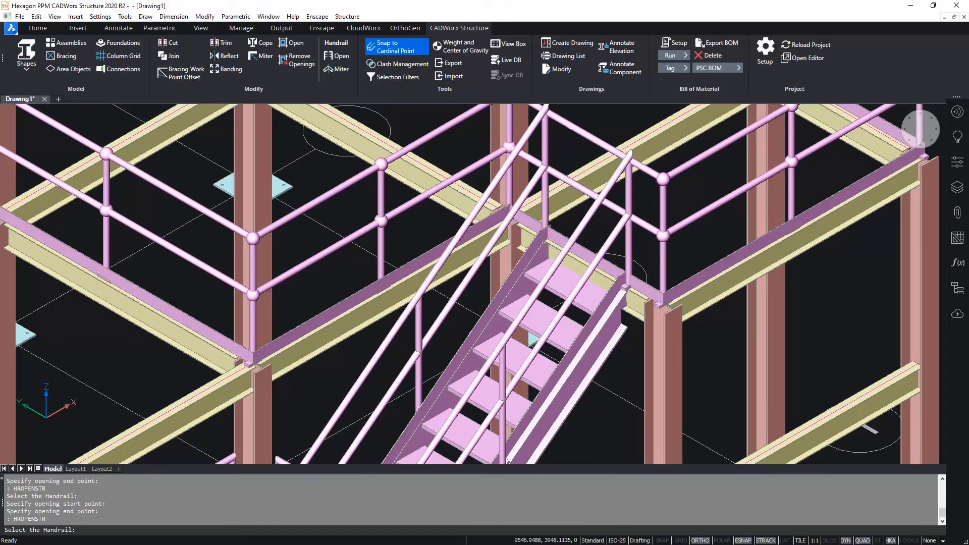
left_click(591, 135)
scroll(599, 223, "up", 4)
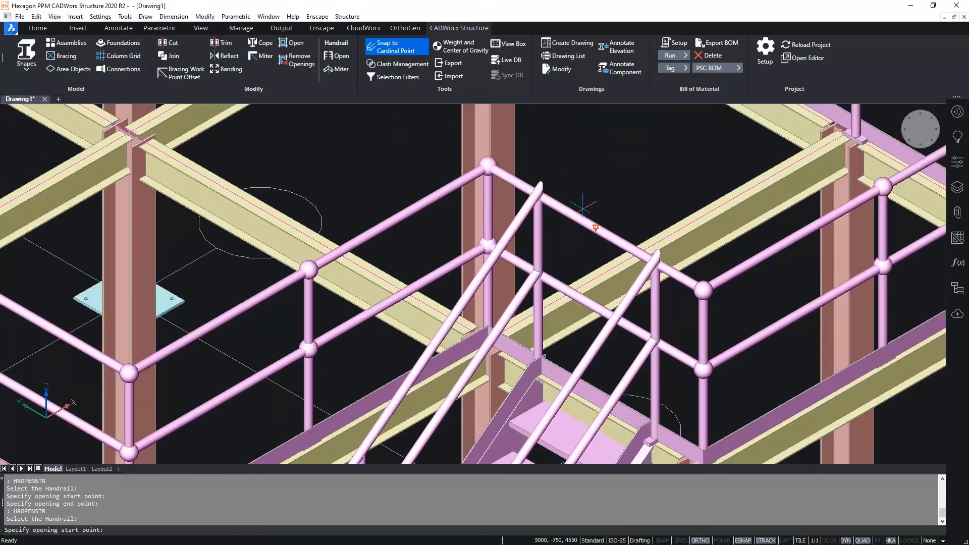
left_click(527, 198)
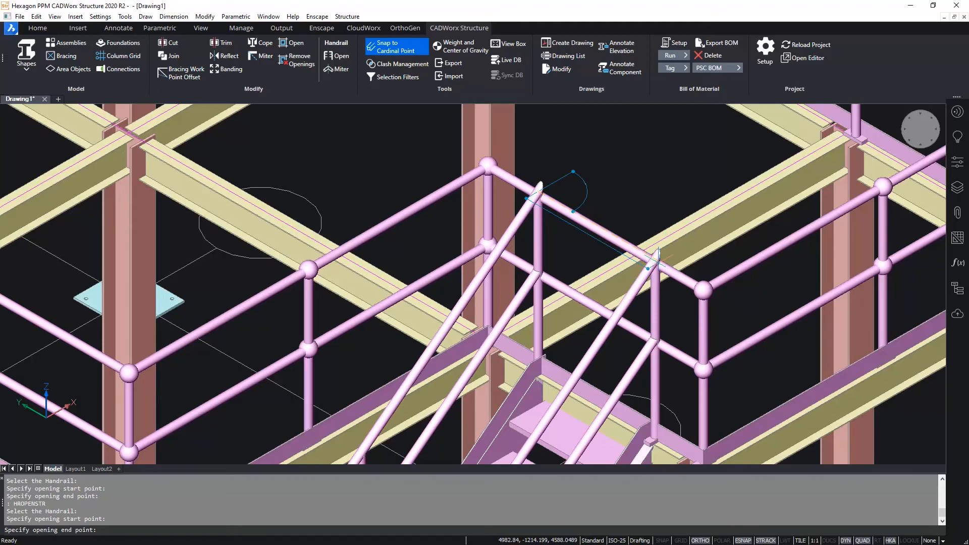
left_click(658, 257)
- Temporarily hide the entire handrail assembly around the roof, keeping the stairs and the low platform's handrails displayed
scroll(631, 163, "down", 2)
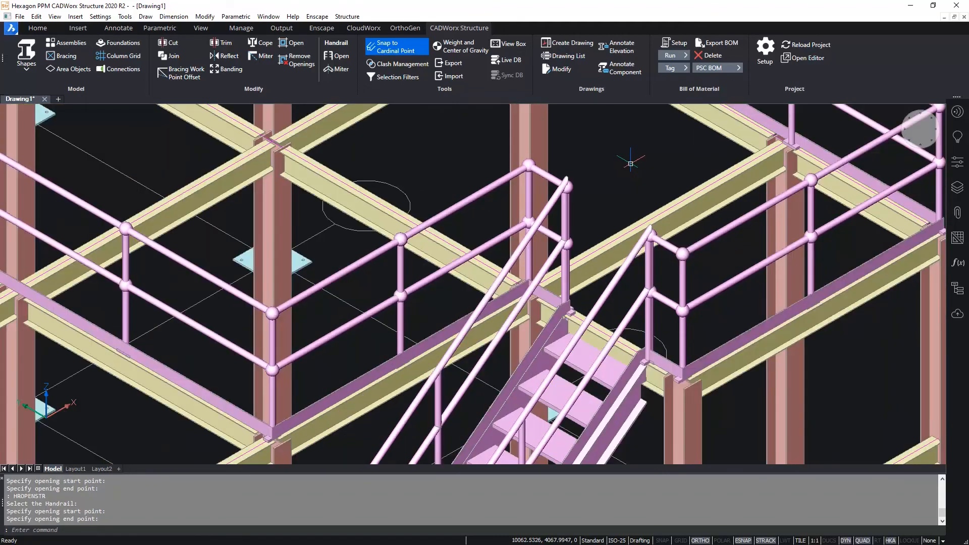
middle_click(630, 163)
middle_click(631, 163)
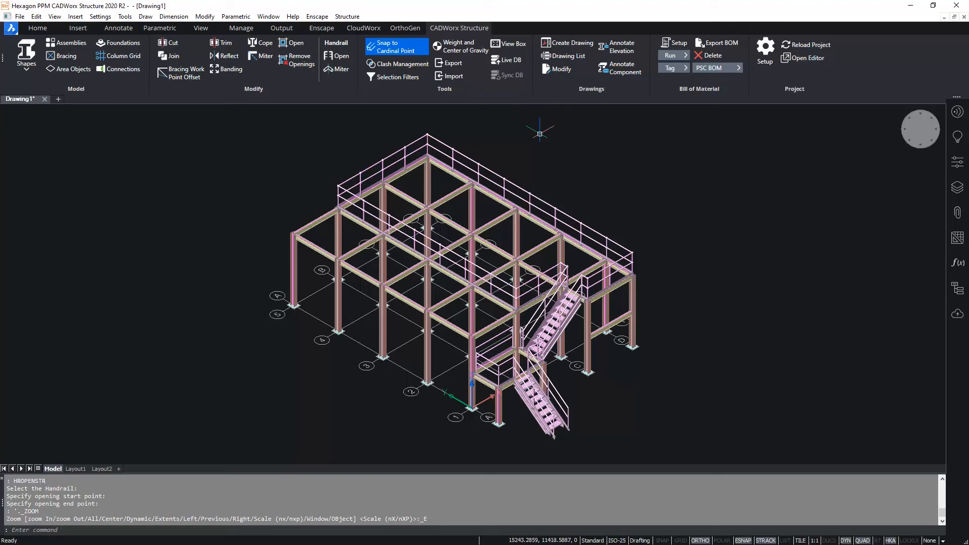
left_click(439, 137)
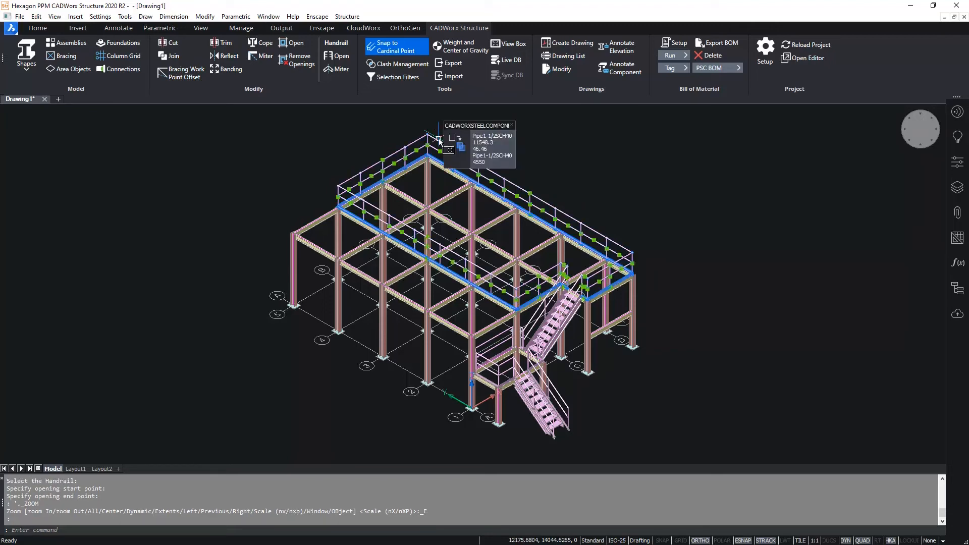
mouse_move(454, 142)
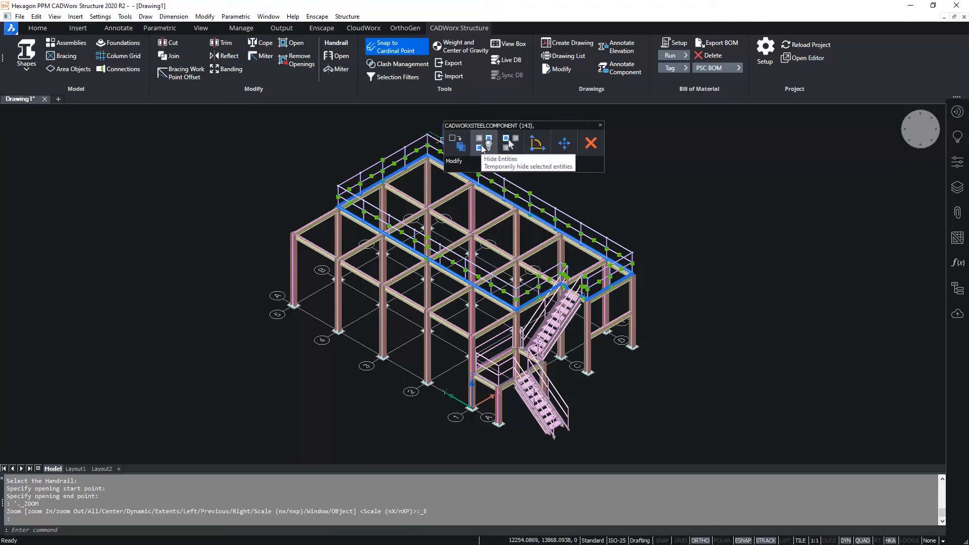
left_click(485, 146)
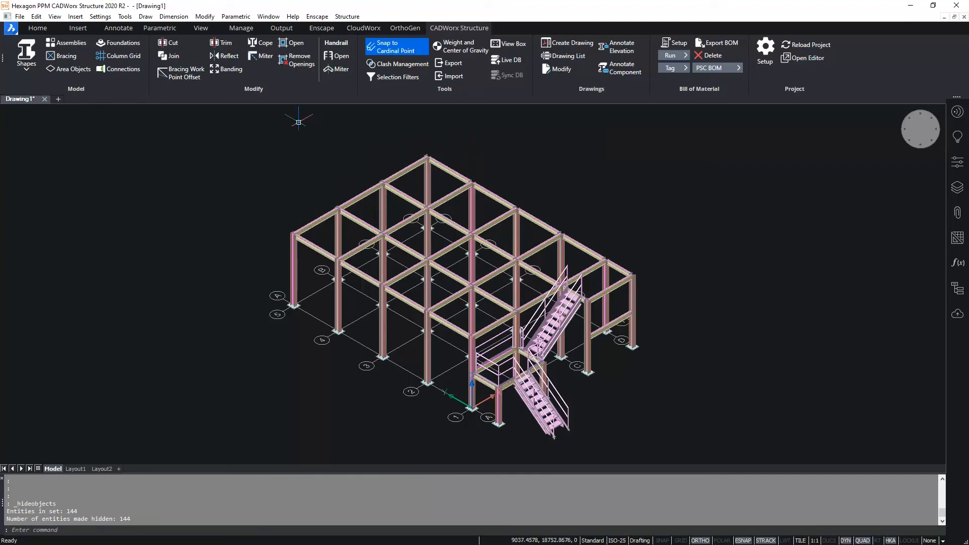
- Open the Grating settings from the area objects
left_click(66, 70)
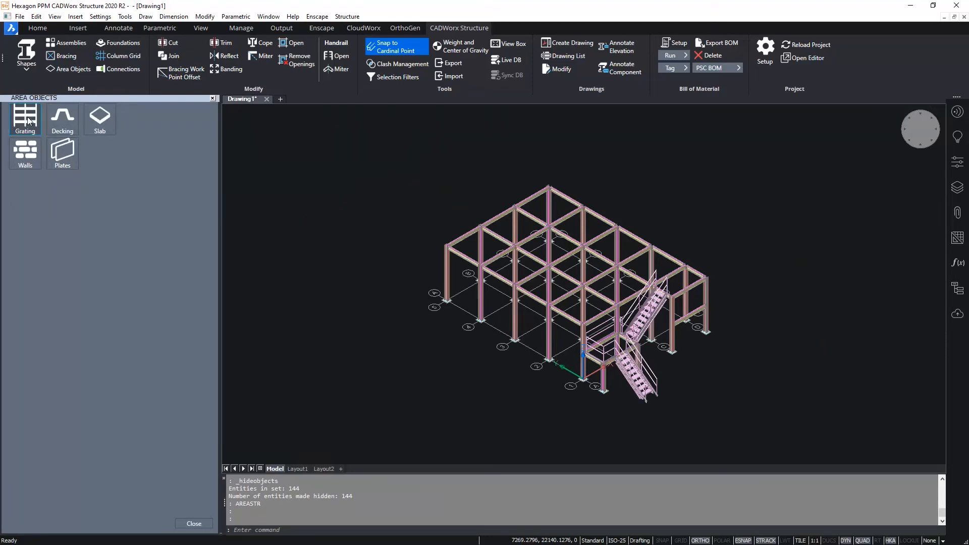
left_click(27, 117)
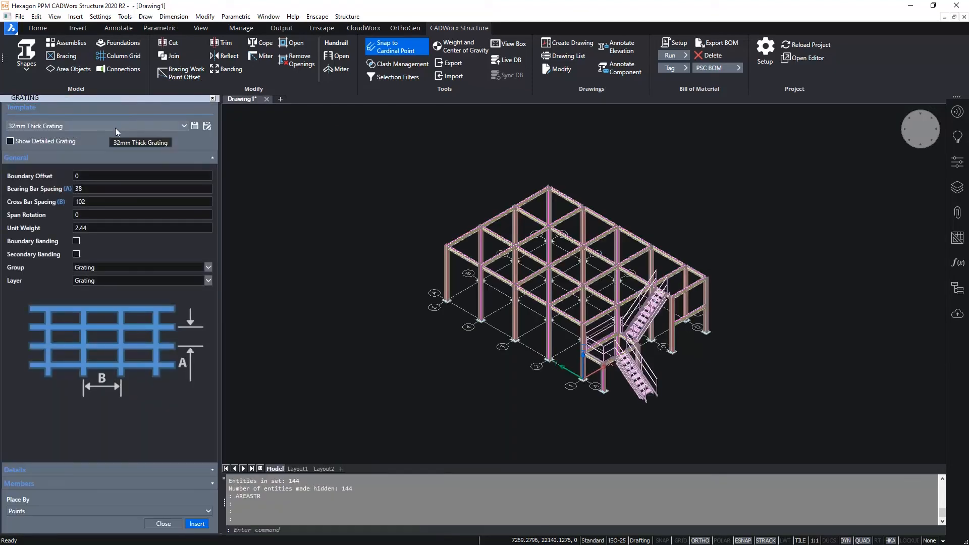
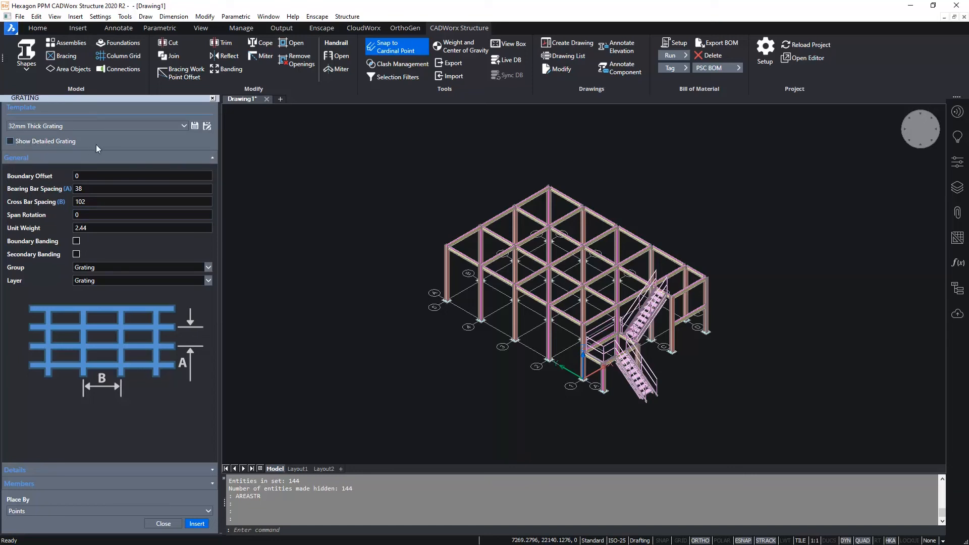
- Place 32mm Thick Grating by points over the roof and its extension, tracing the outer beam corners around the stair-head notch
left_click(197, 524)
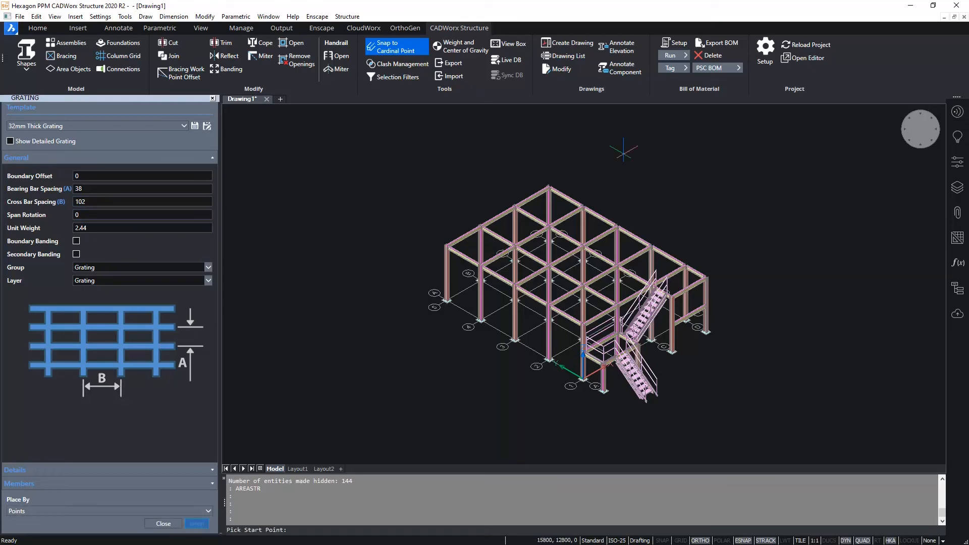
scroll(683, 226, "up", 6)
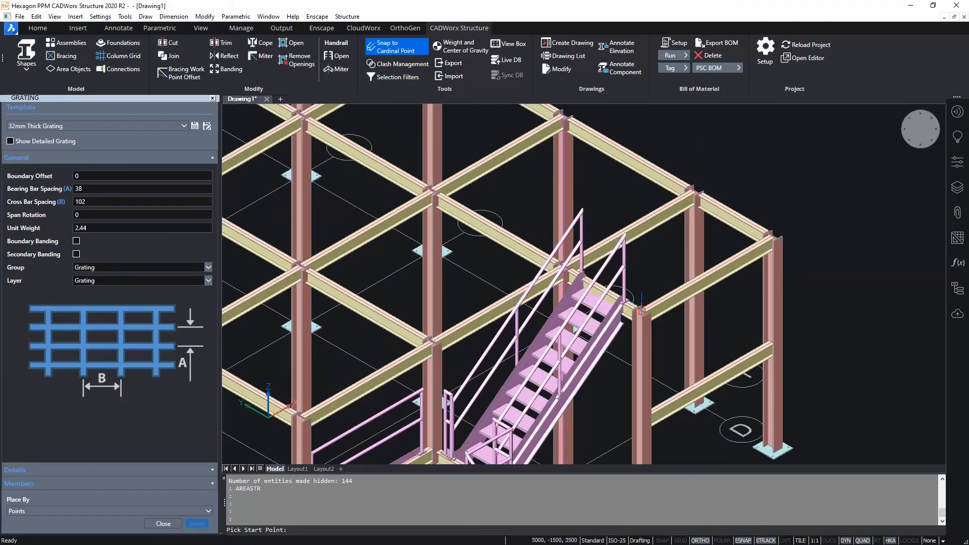
left_click(640, 311)
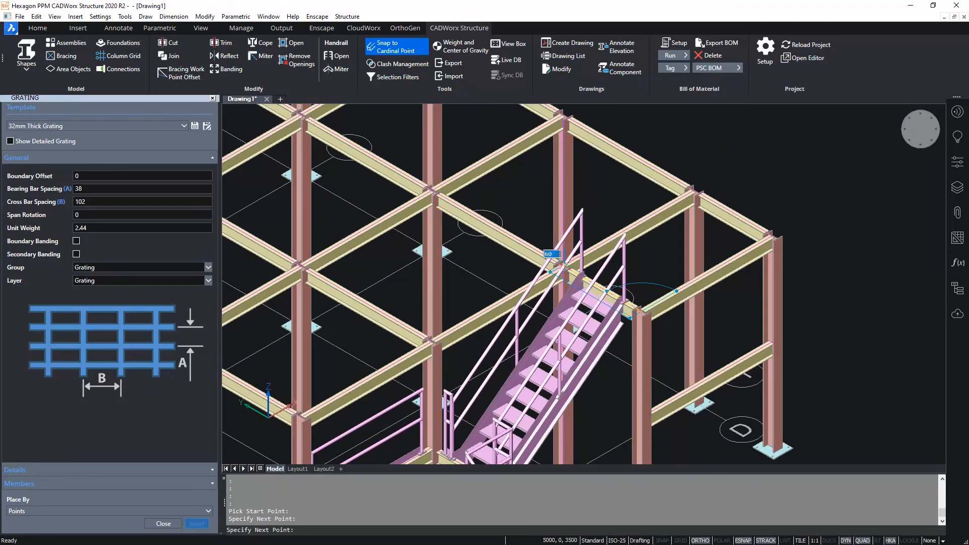
left_click(576, 272)
left_click(435, 341)
middle_click_drag(414, 292, 830, 488)
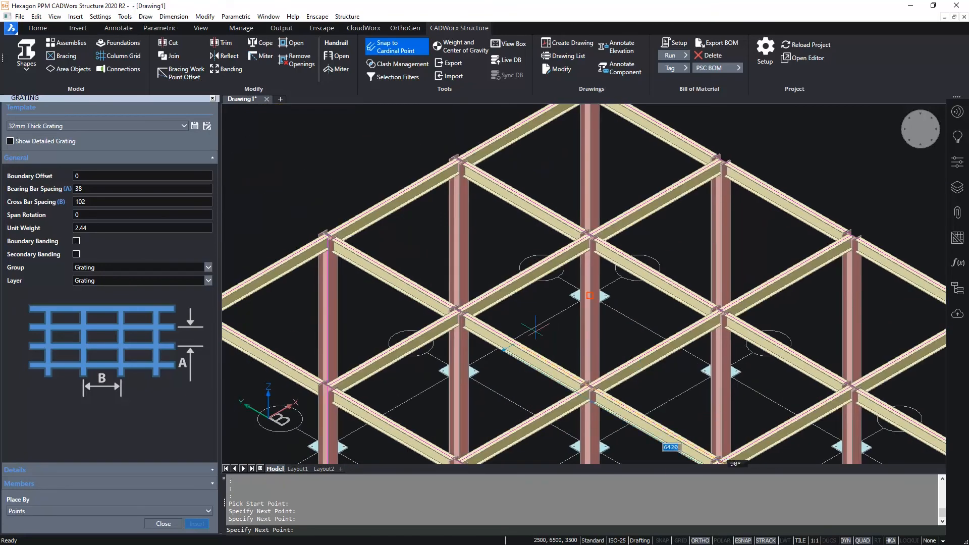
left_click(327, 235)
middle_click_drag(336, 192, 284, 277)
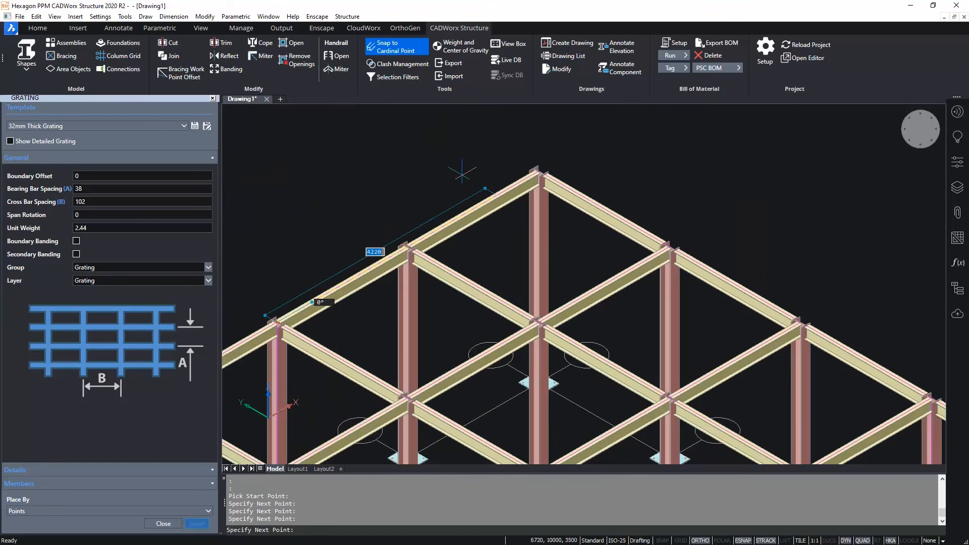
left_click(542, 168)
middle_click_drag(927, 289, 696, 182)
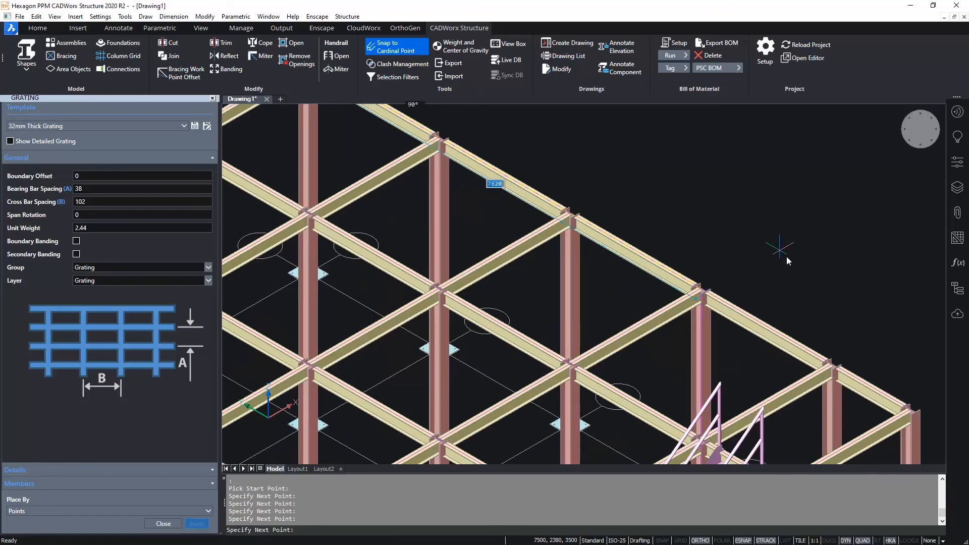
scroll(787, 253, "down", 2)
middle_click_drag(828, 284, 747, 230)
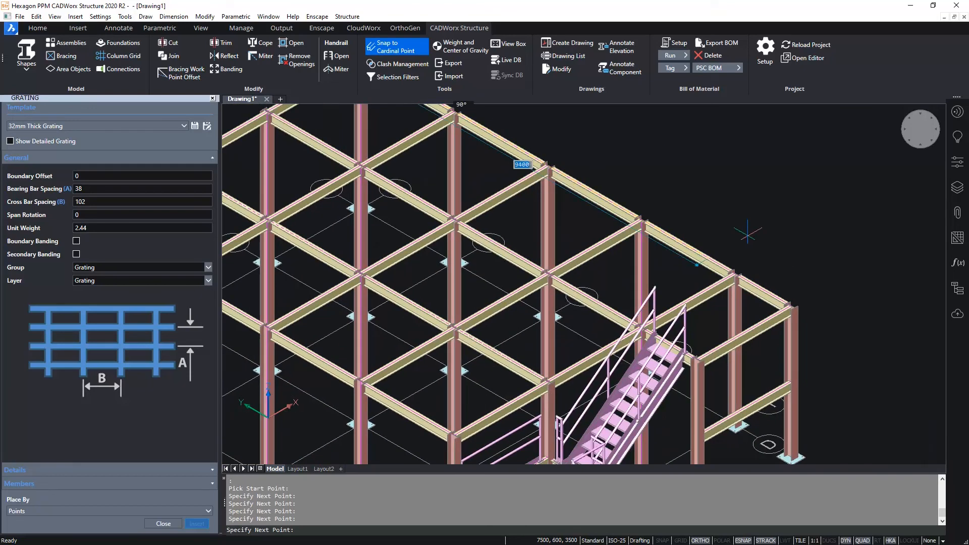
left_click(789, 306)
left_click(699, 356)
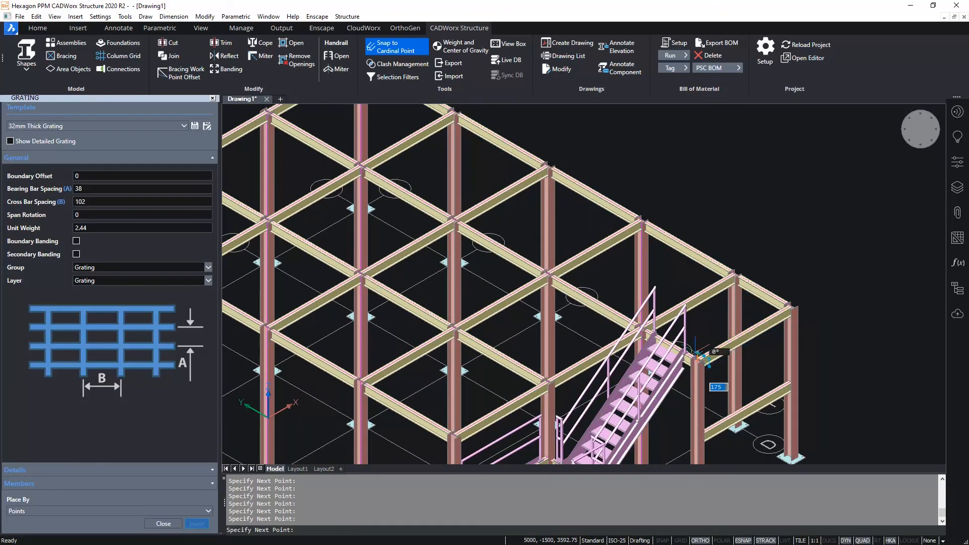
key("Return")
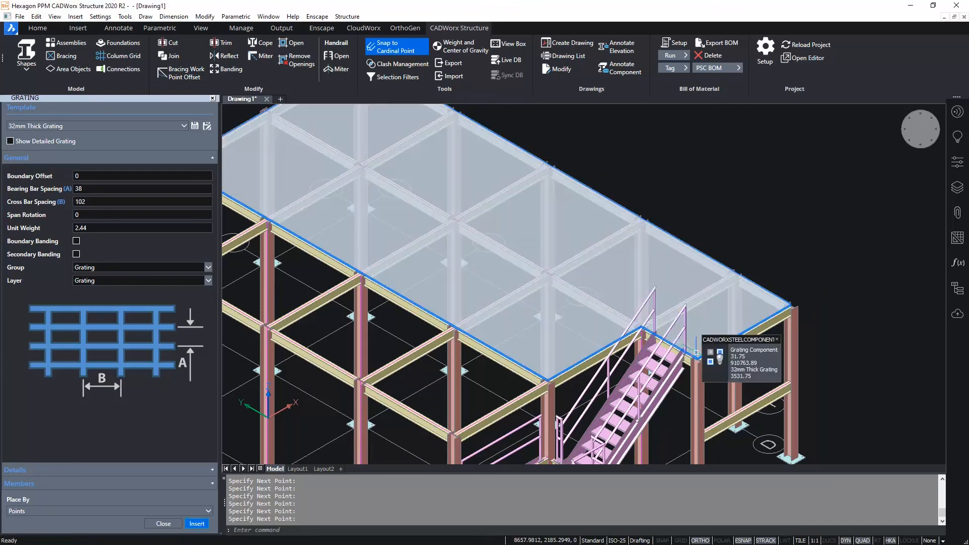
- Turn on detailed grating display for the roof grating and finish modifying it
left_click(494, 220)
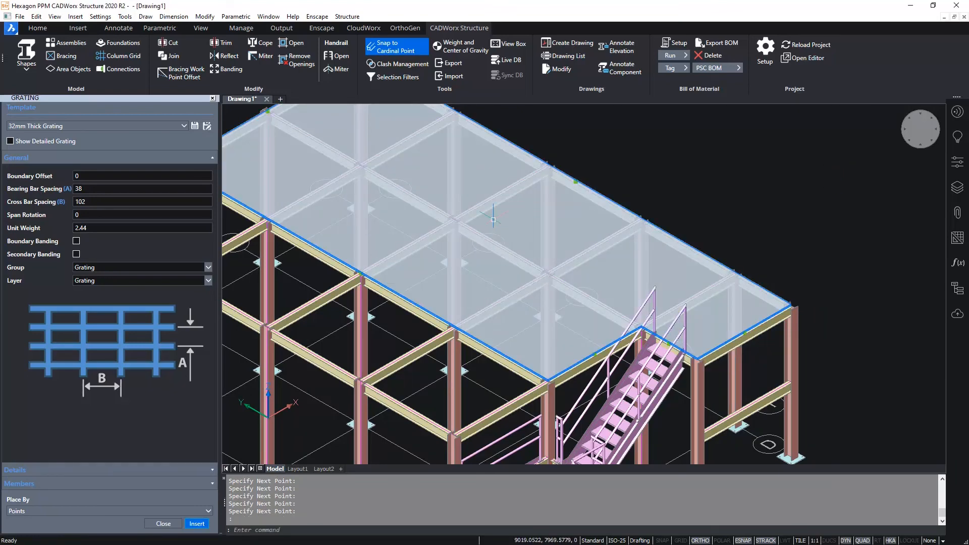
double_click(493, 220)
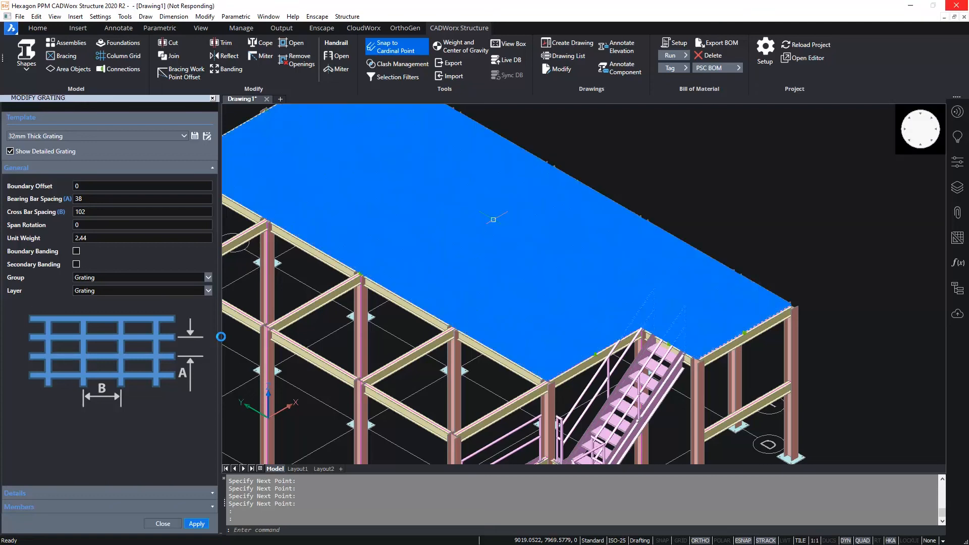
scroll(434, 187, "up", 4)
key("Escape")
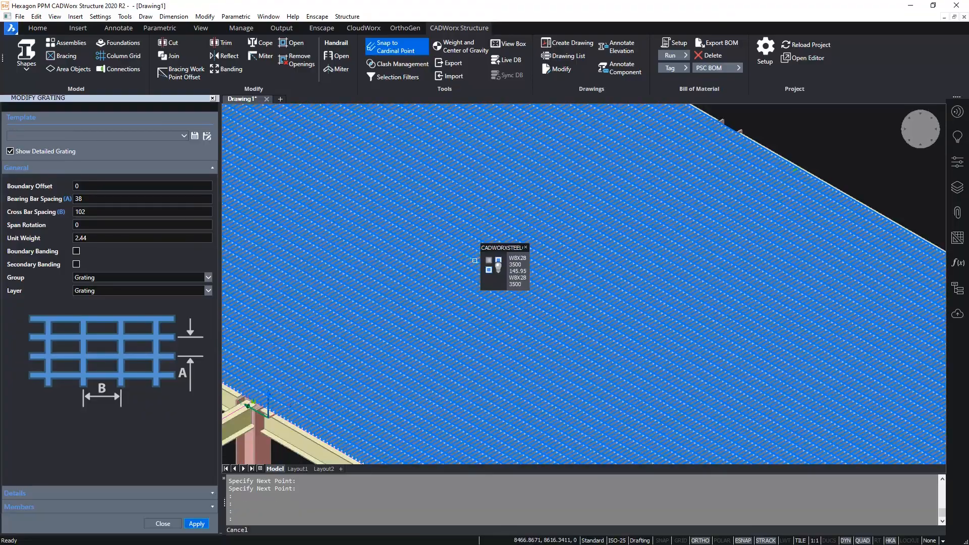
scroll(481, 293, "up", 3)
middle_click_drag(482, 294, 504, 264, "shift")
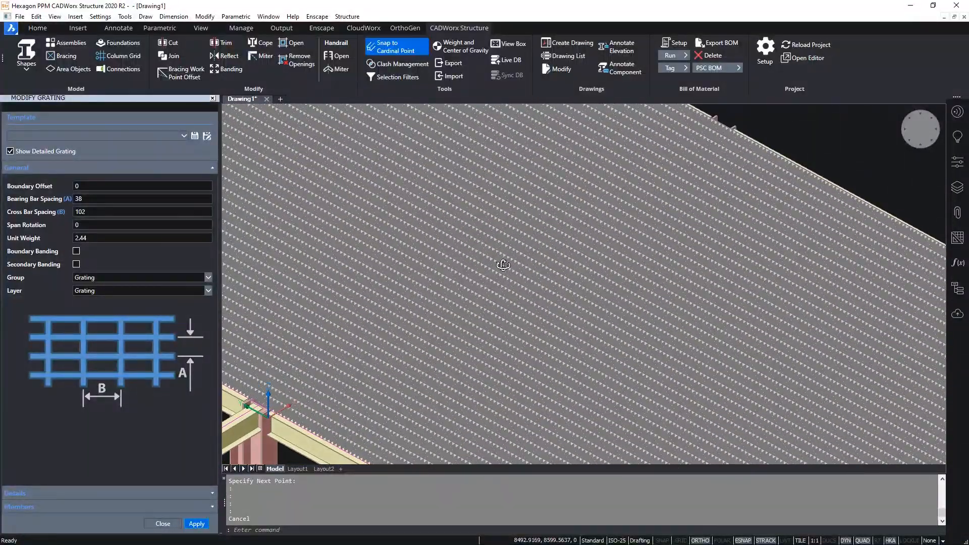
left_click(172, 520)
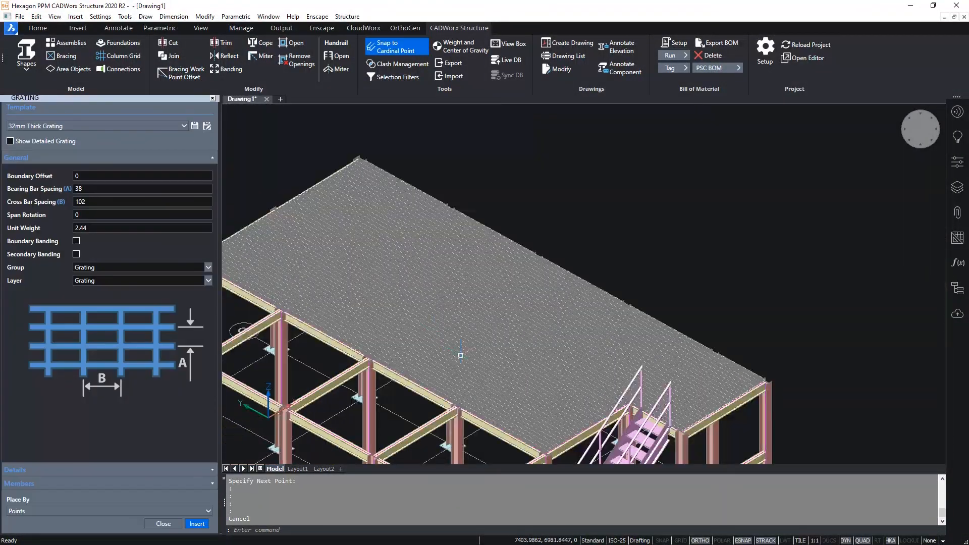
- Place 32mm Thick Grating by members on the low platform, using its two opposite end beams
left_click(110, 511)
left_click(31, 500)
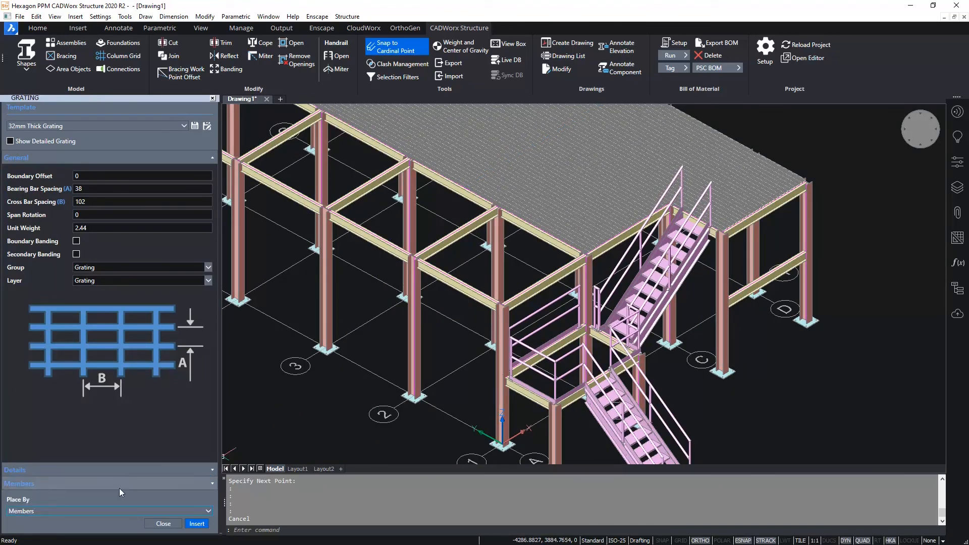
left_click(197, 524)
scroll(536, 405, "up", 2)
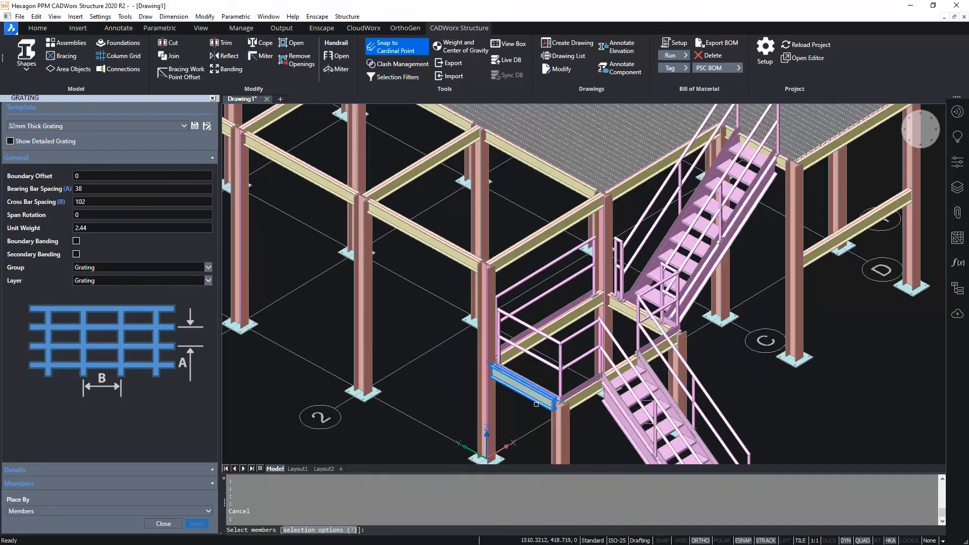
left_click(536, 402)
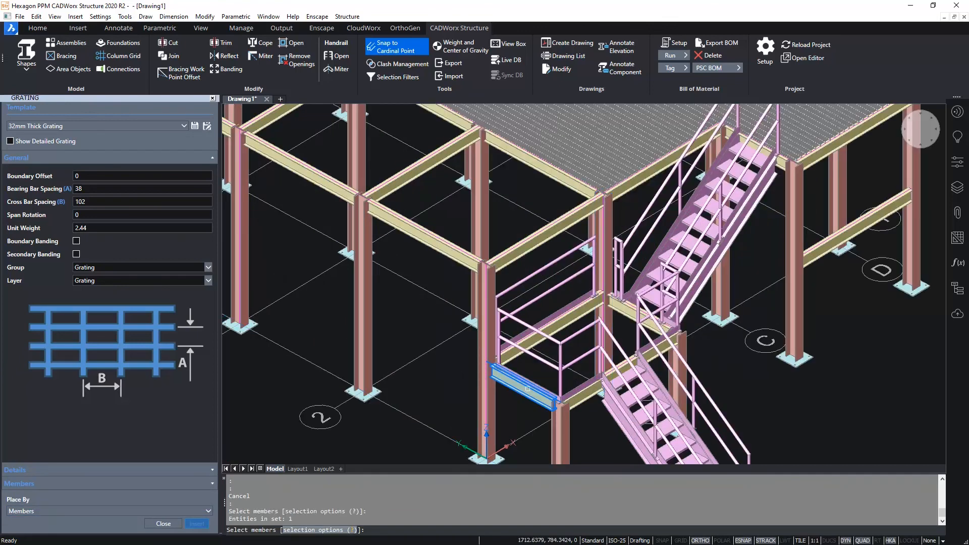
left_click(621, 313)
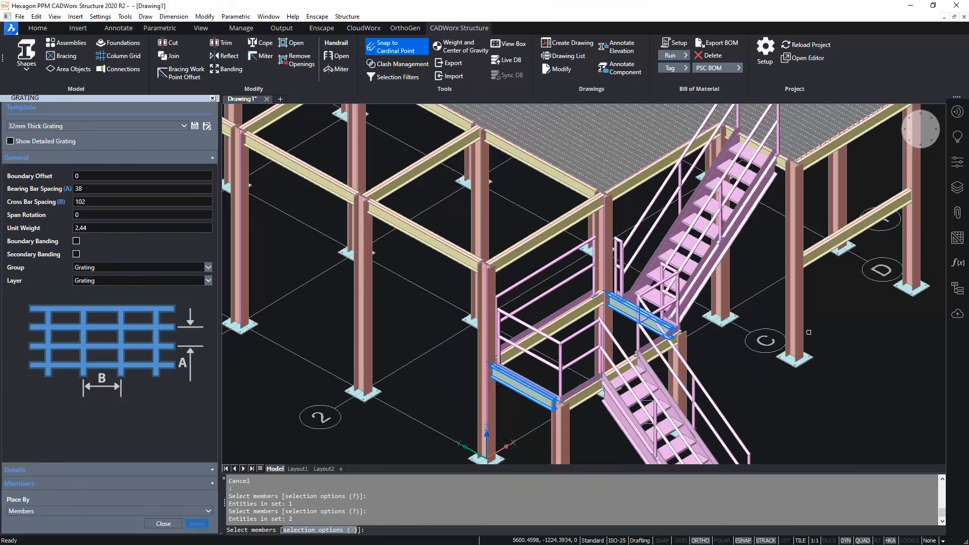
key("Return")
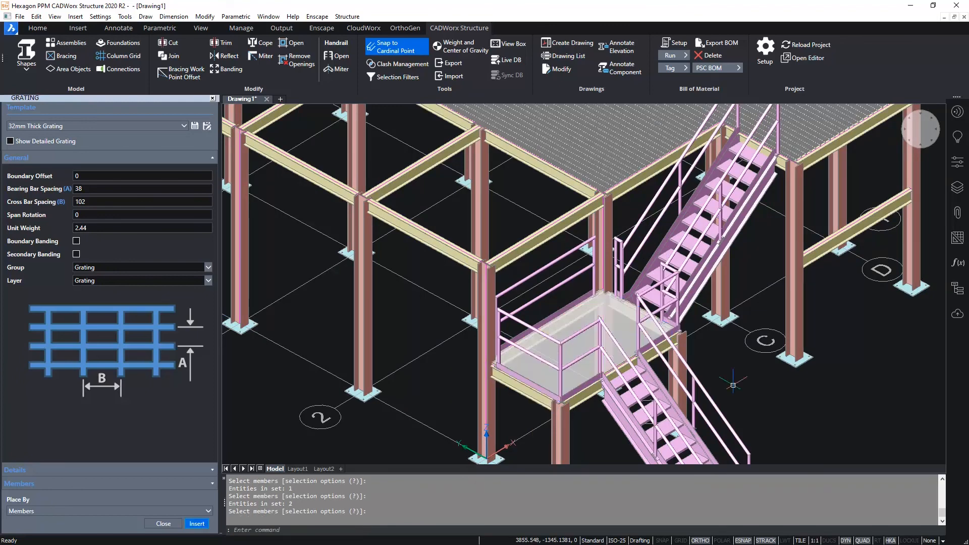
- Turn on detailed grating display for the low platform's grating
left_click(622, 328)
double_click(622, 327)
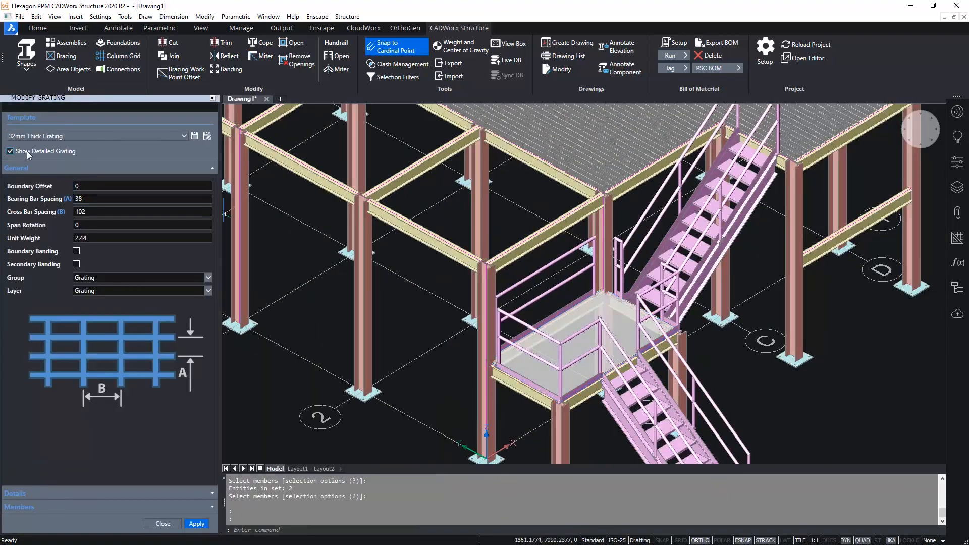
left_click(195, 524)
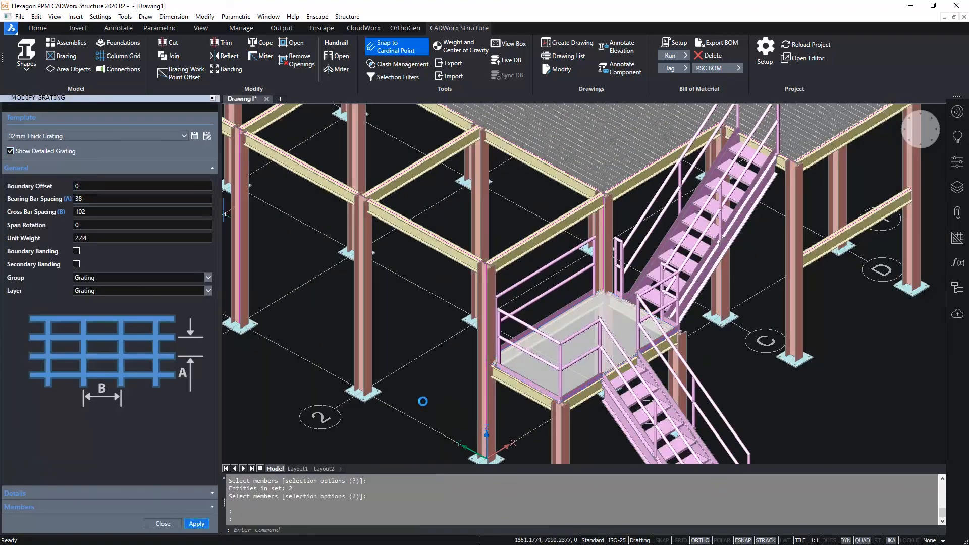
key("Escape")
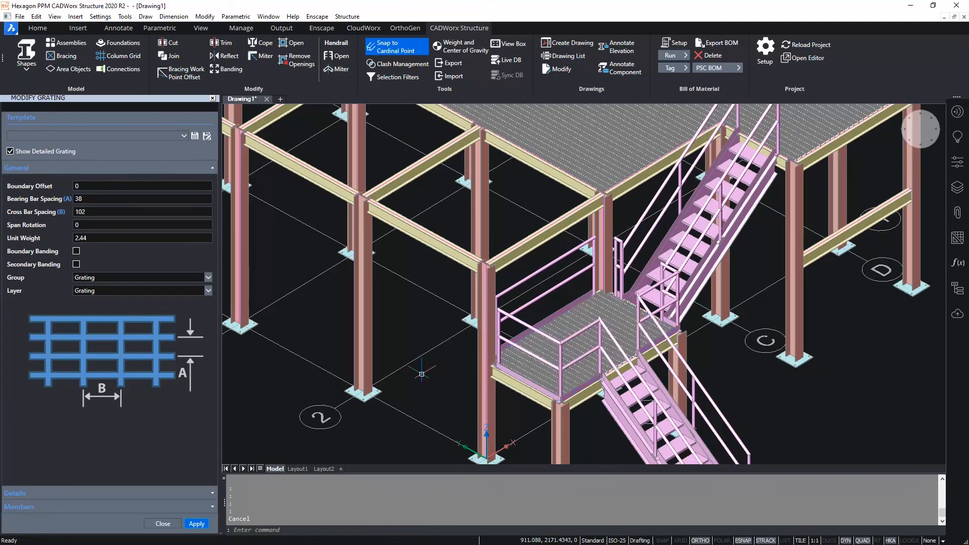
- Restore the hidden roof handrails with UNISOLATE and show the whole structure from the Top Front Left view
scroll(422, 374, "down", 2)
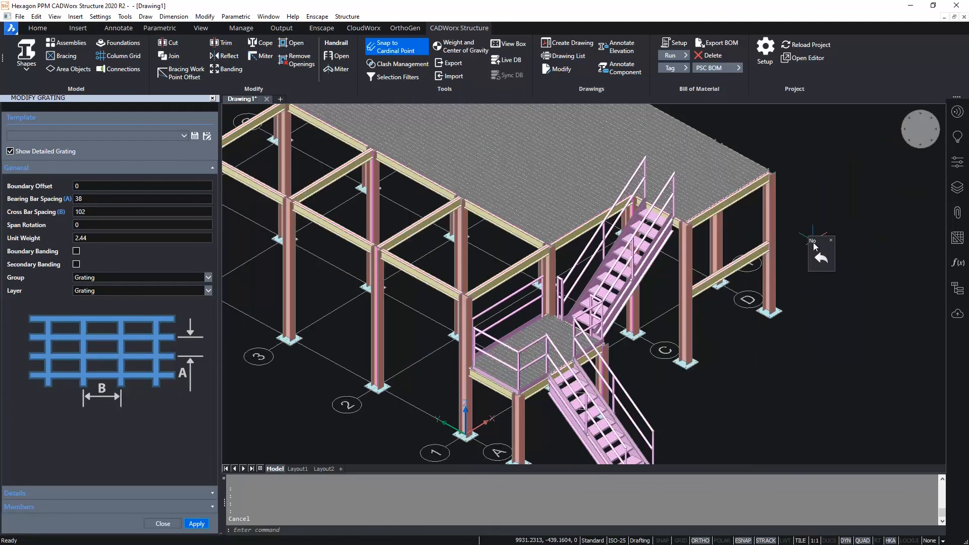
mouse_move(818, 264)
mouse_move(908, 278)
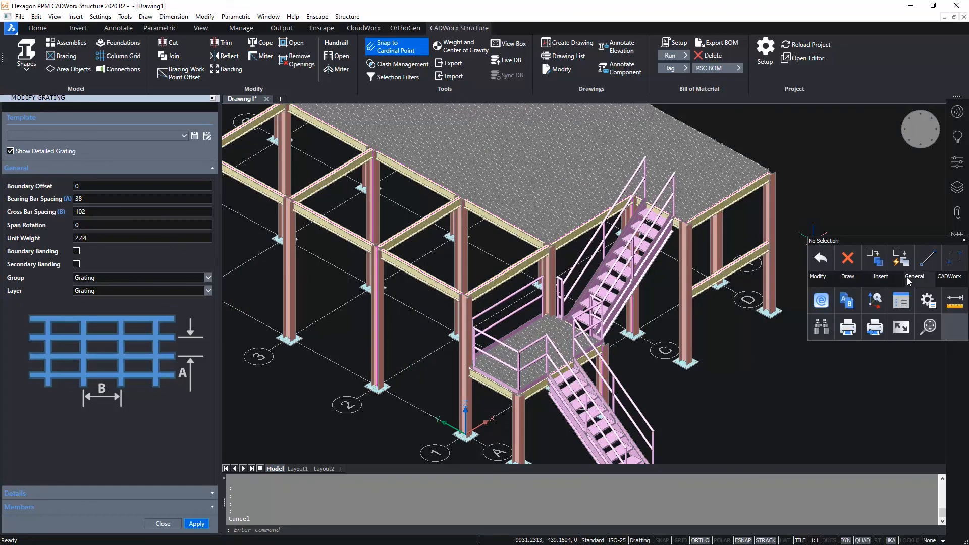
key("Escape")
type("UNISOLATE")
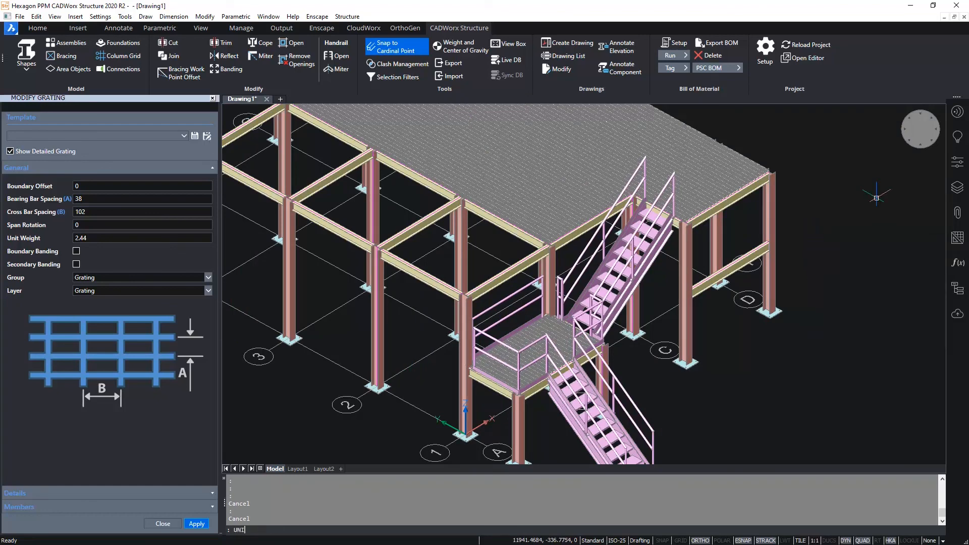
key("Return")
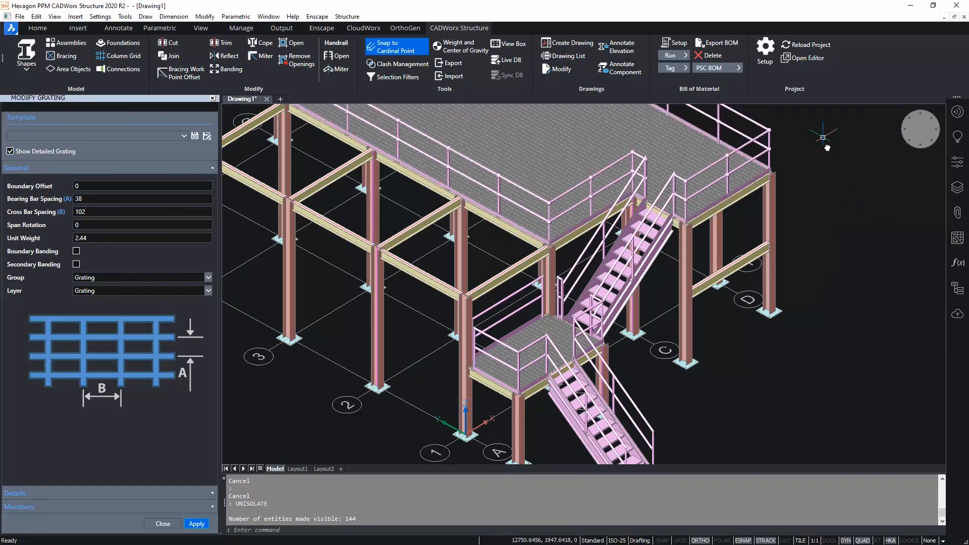
middle_click_drag(827, 139, 830, 261)
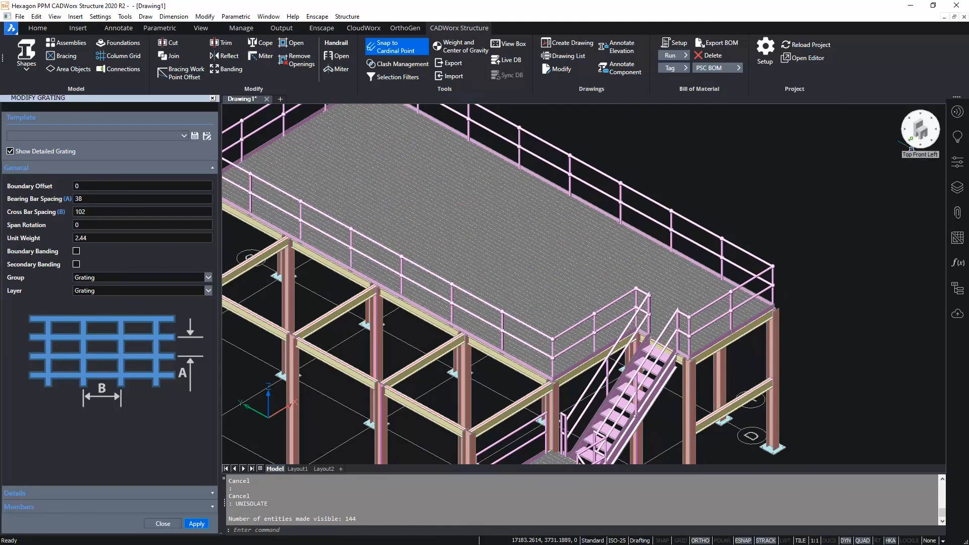
left_click(911, 148)
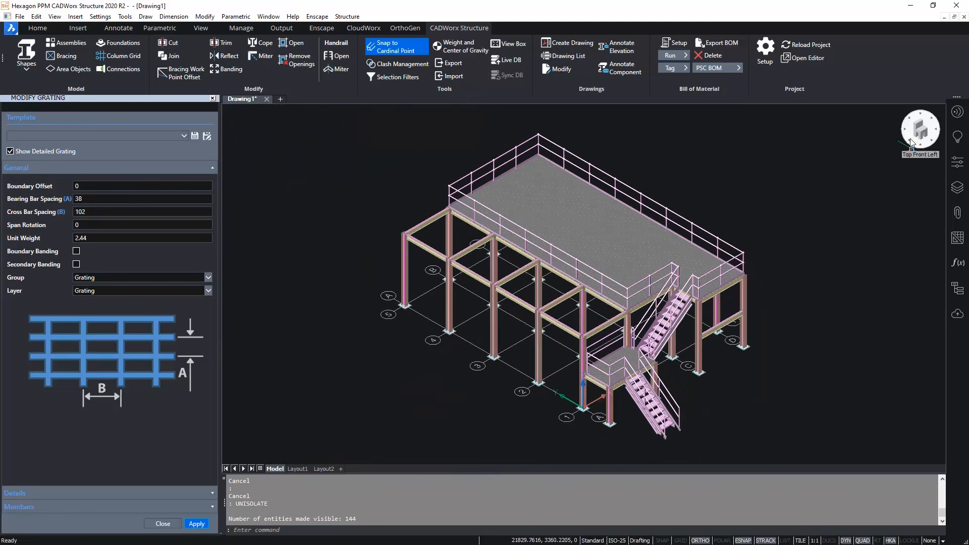